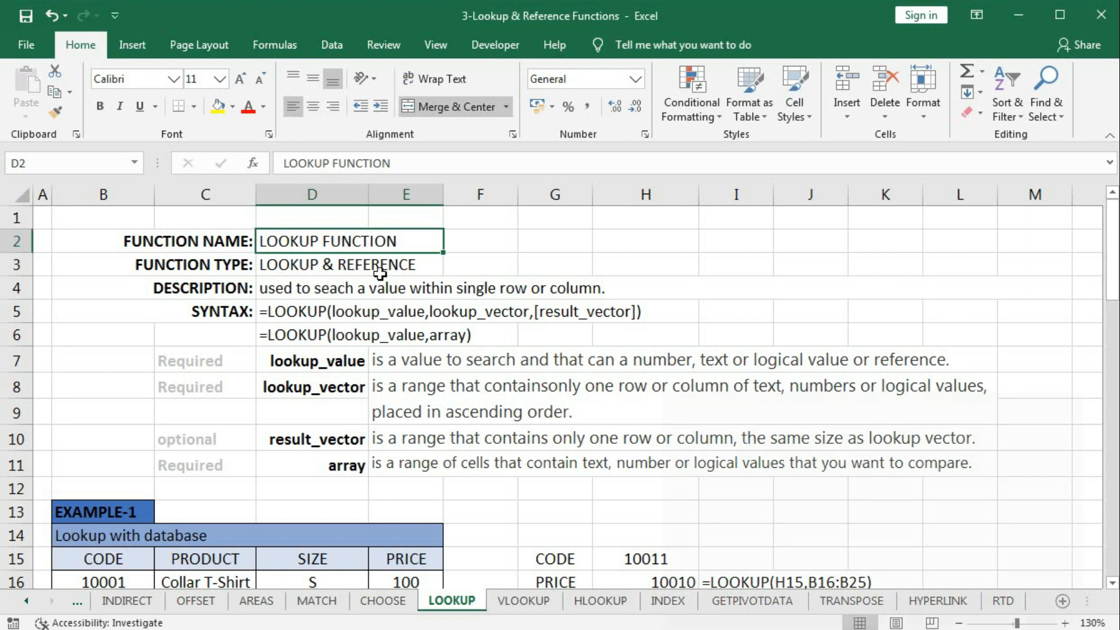
Examine the LOOKUP function's type, syntax and argument descriptions, along with the examples further down the sheet.
{"action": "left_click", "coordinate": [424, 270]}
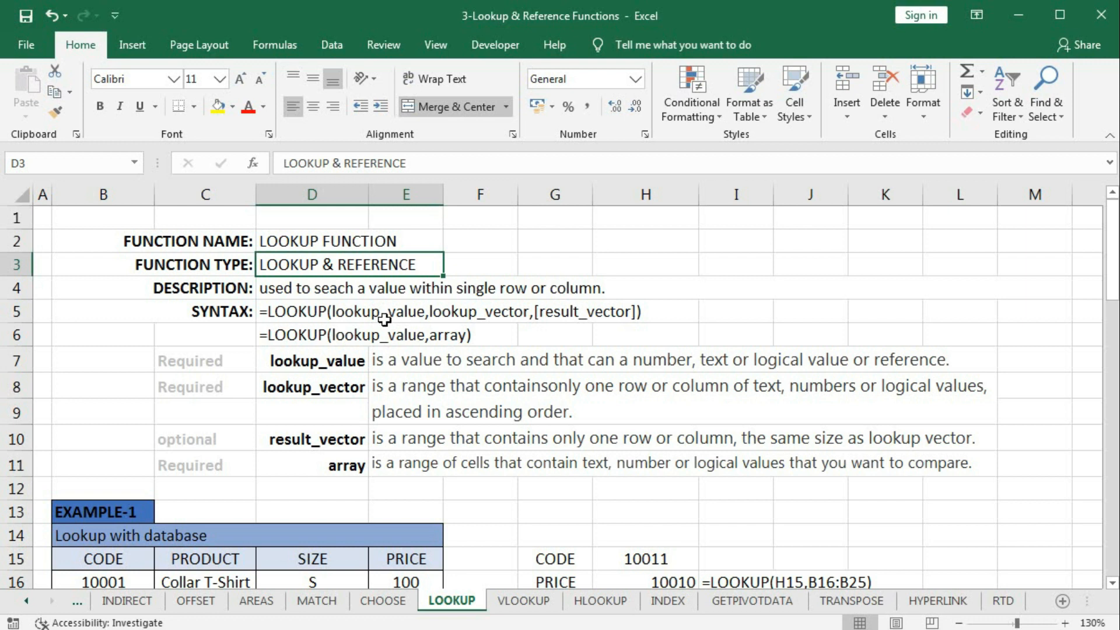
{"action": "left_click", "coordinate": [308, 363]}
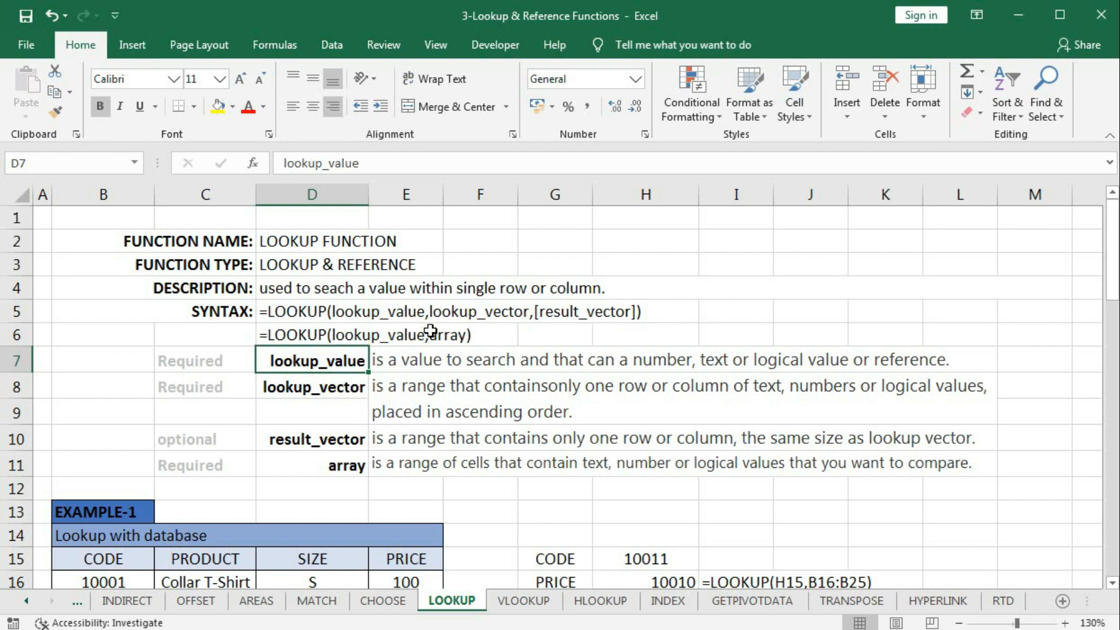
{"action": "left_click", "coordinate": [291, 390]}
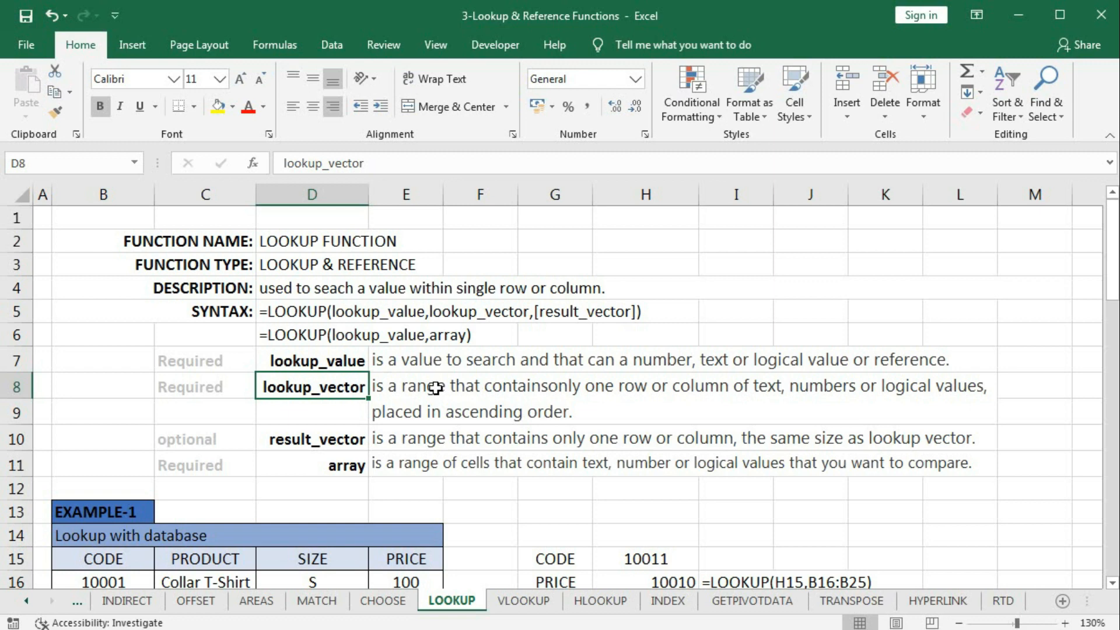
{"action": "scroll", "coordinate": [487, 416], "scroll_direction": "down", "scroll_amount": 1}
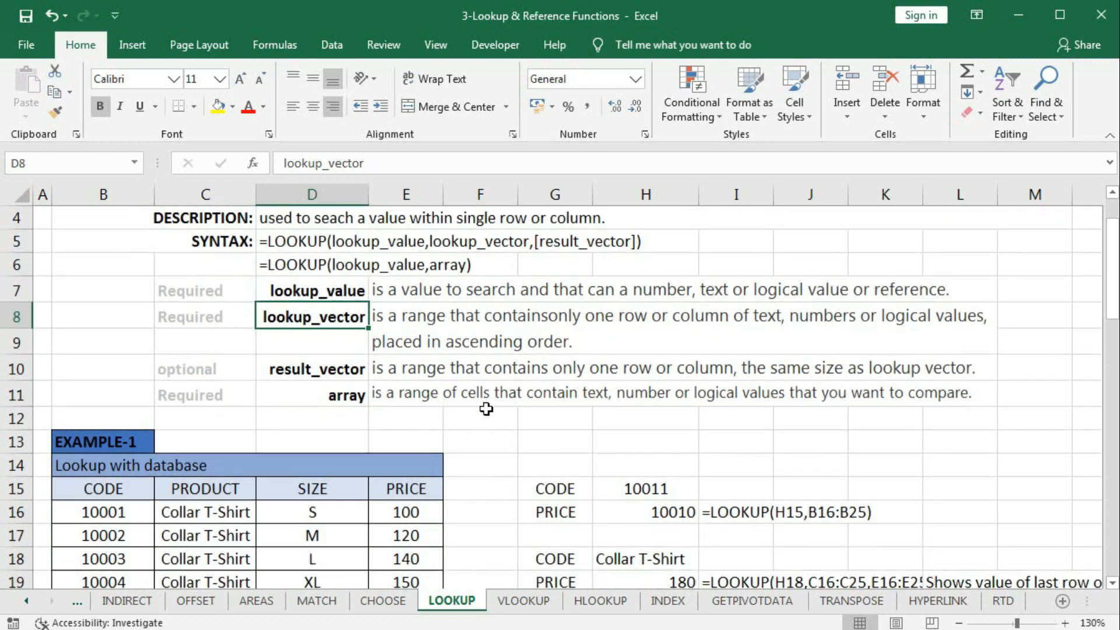
{"action": "left_click", "coordinate": [328, 369]}
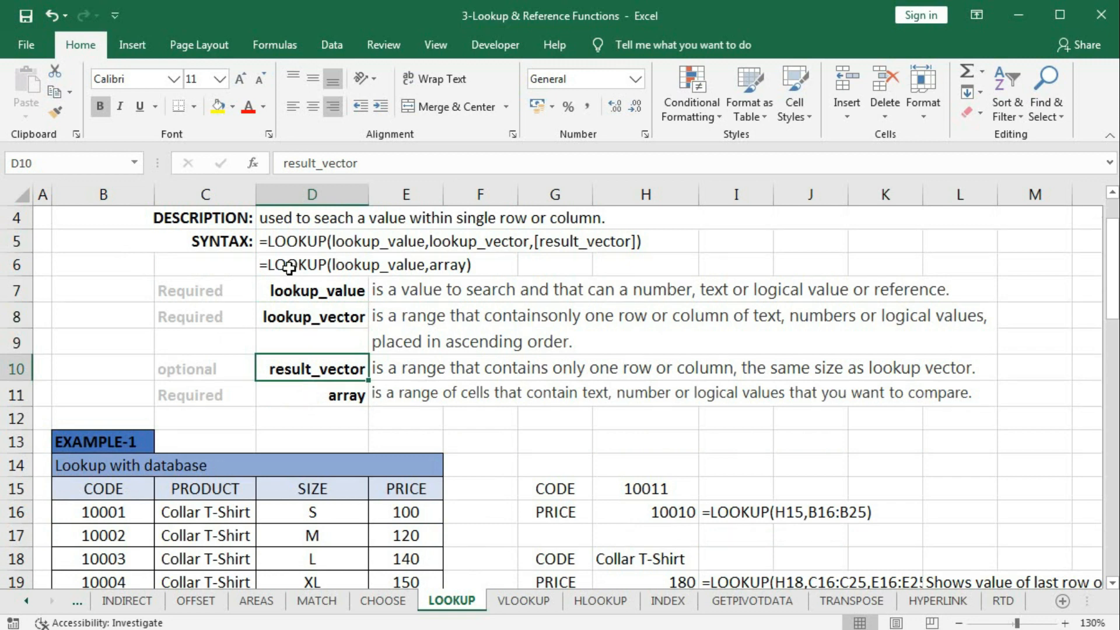
{"action": "left_click", "coordinate": [322, 396]}
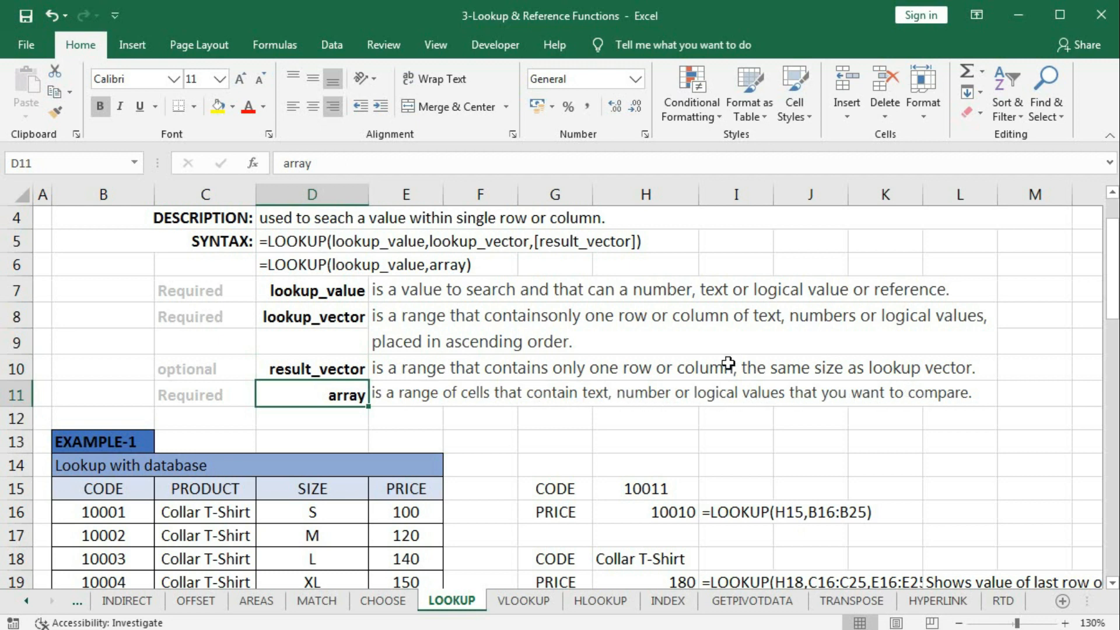
{"action": "scroll", "coordinate": [728, 363], "scroll_direction": "down", "scroll_amount": 7}
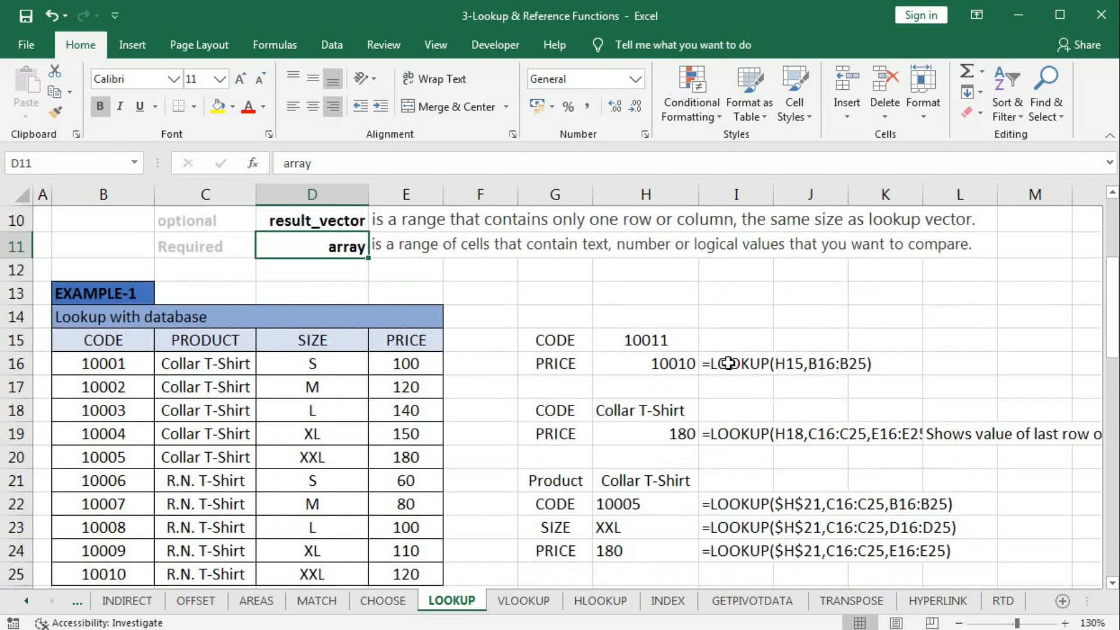
{"action": "scroll", "coordinate": [728, 362], "scroll_direction": "down", "scroll_amount": 9}
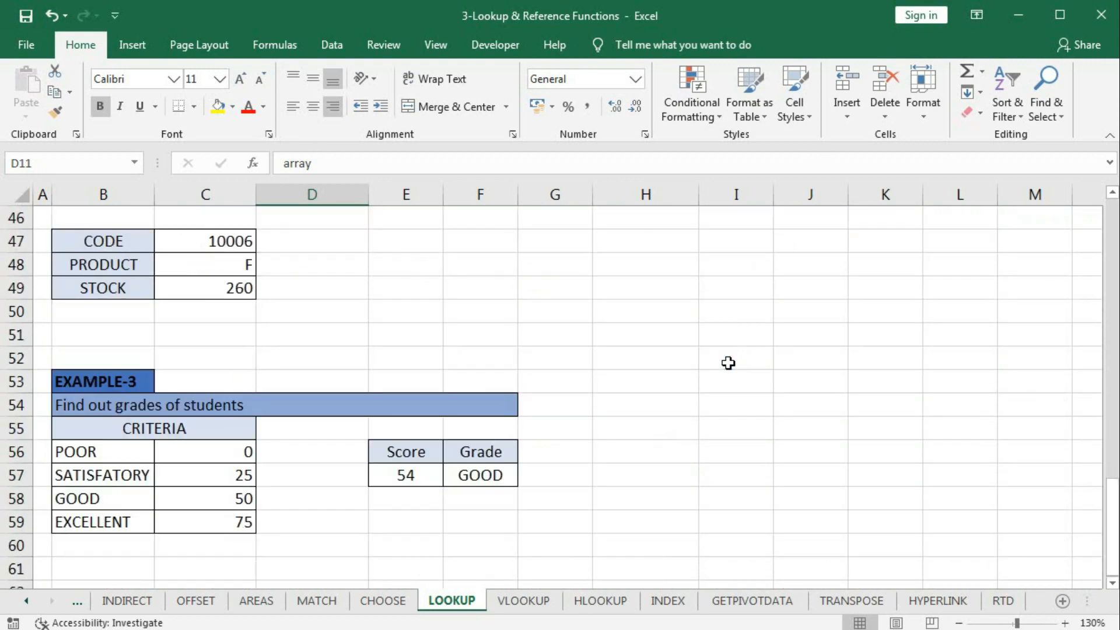
{"action": "scroll", "coordinate": [728, 363], "scroll_direction": "up", "scroll_amount": 4}
{"action": "scroll", "coordinate": [727, 362], "scroll_direction": "up", "scroll_amount": 6}
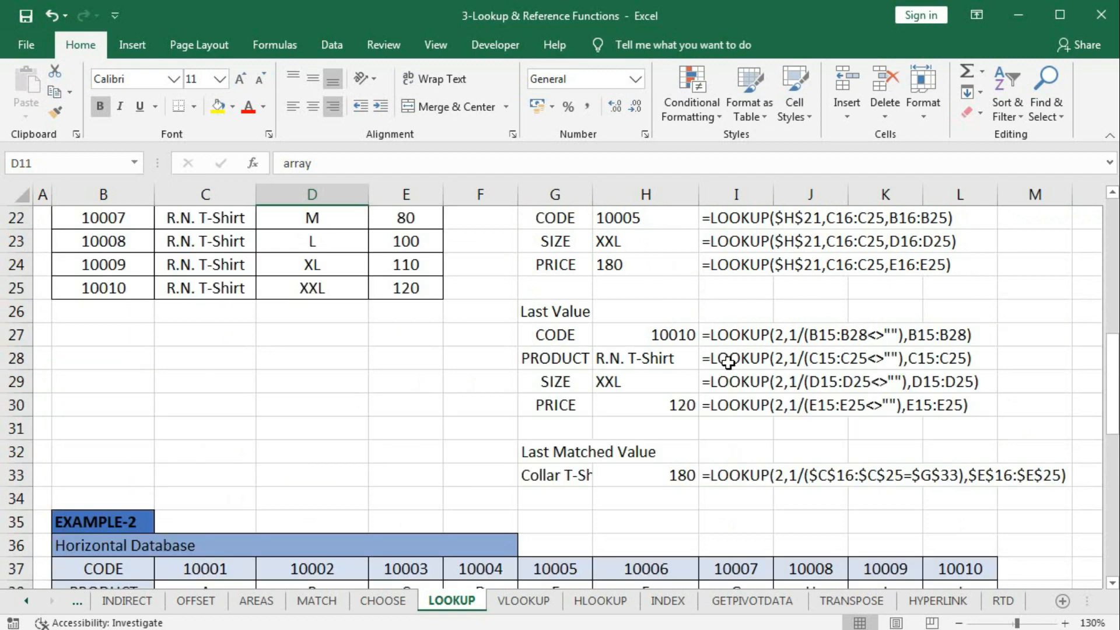
{"action": "scroll", "coordinate": [727, 363], "scroll_direction": "up", "scroll_amount": 4}
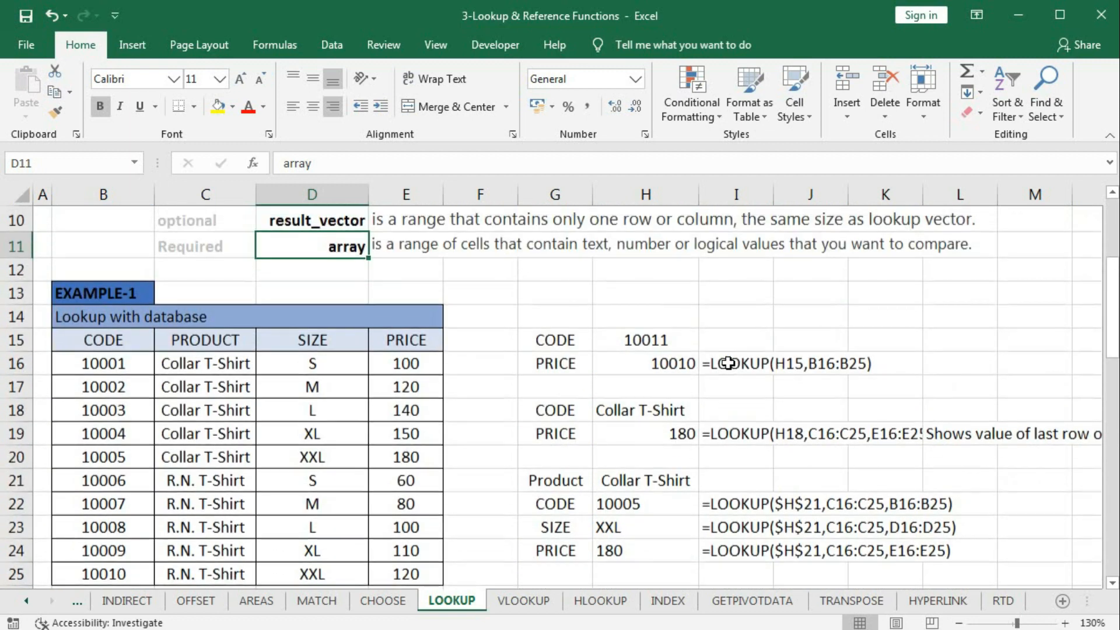
Undo the filled-in example results and enter =LOOKUP(H15,B16:B25) in the first PRICE cell, H16.
{"action": "key", "text": "ctrl+z"}
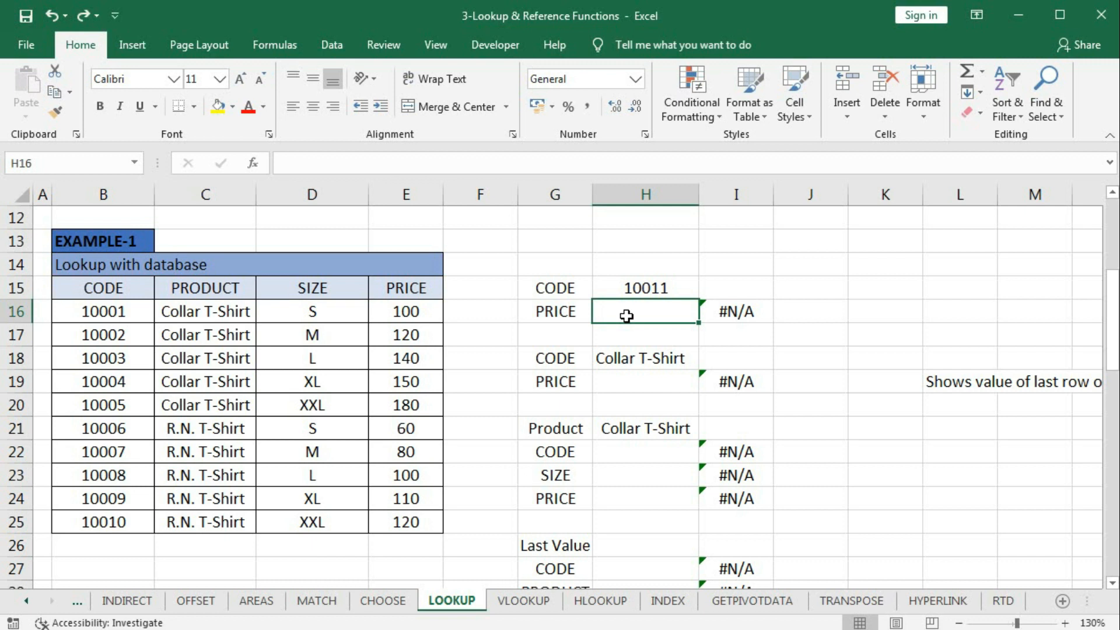
{"action": "type", "text": "="}
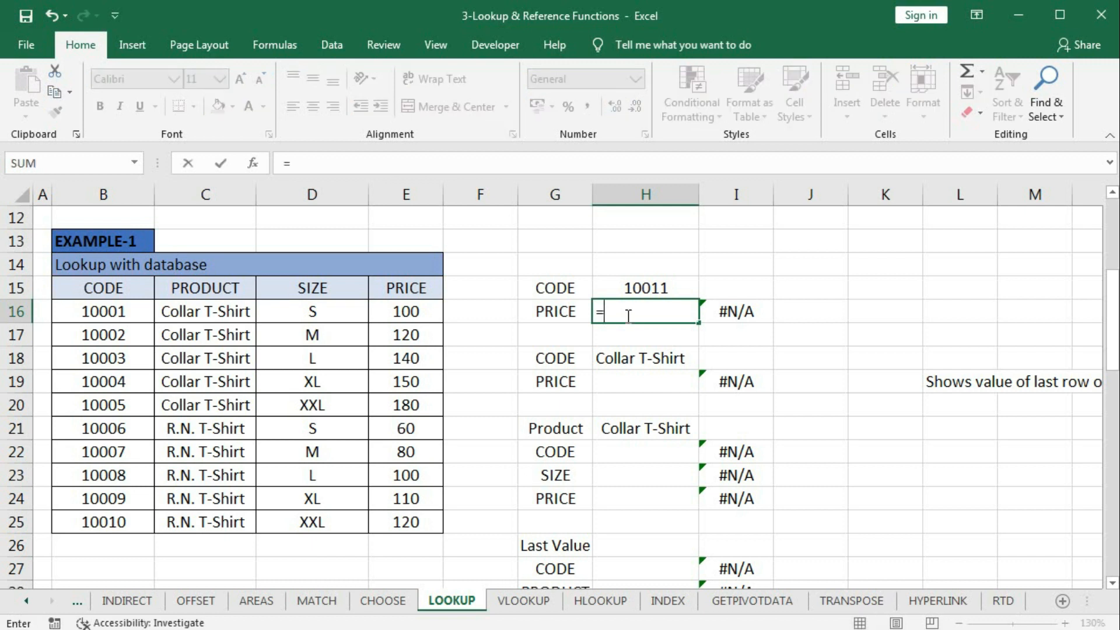
{"action": "type", "text": "loo"}
{"action": "key", "text": "Tab"}
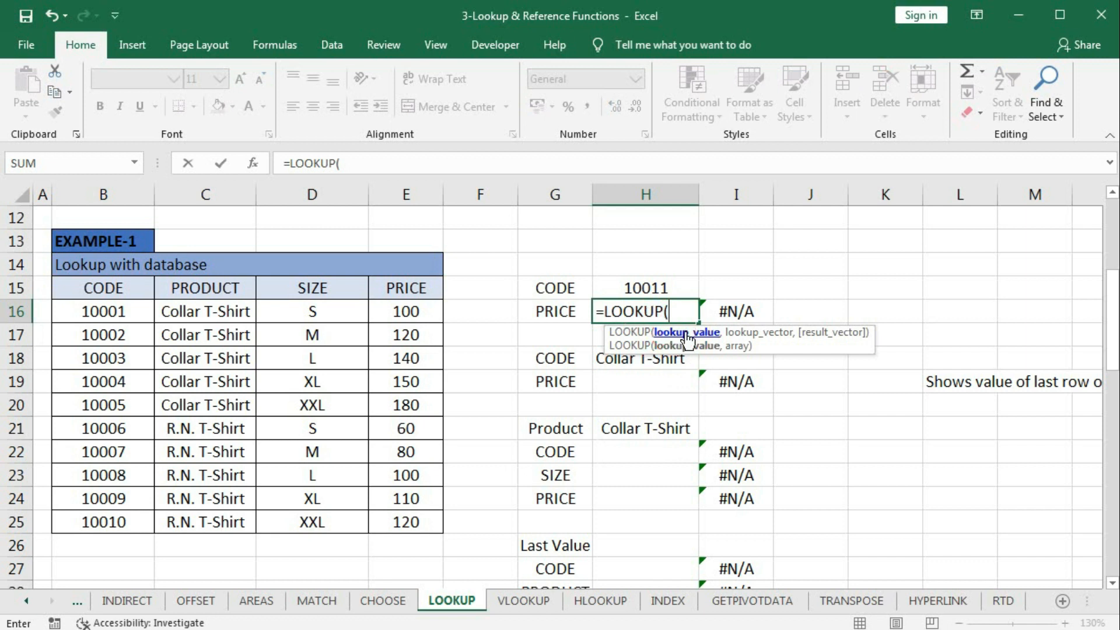
{"action": "left_click", "coordinate": [642, 287]}
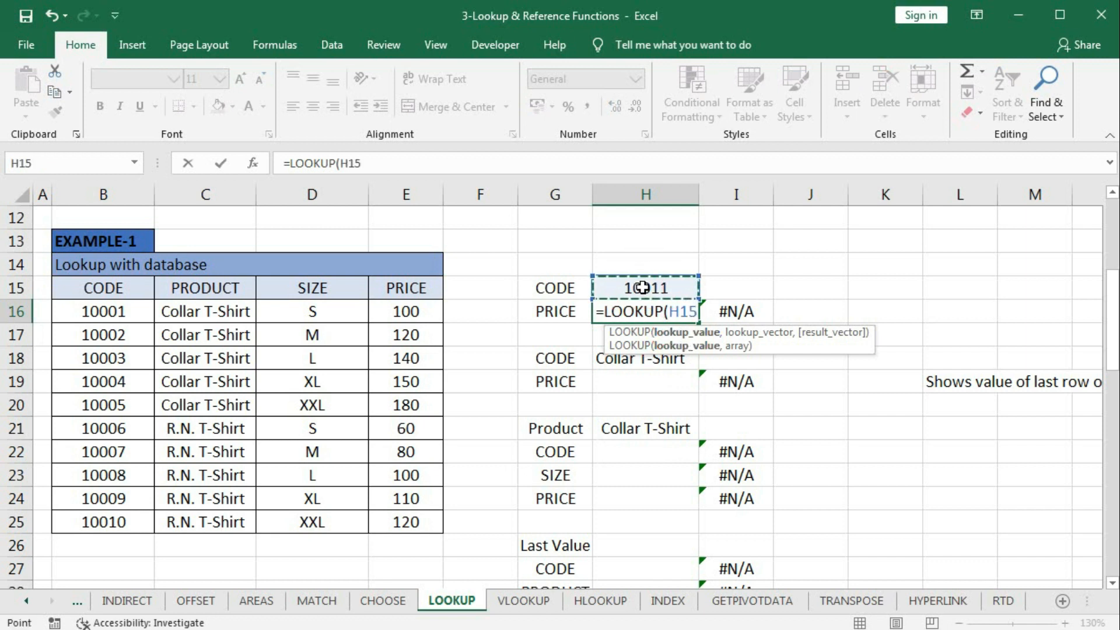
{"action": "type", "text": ","}
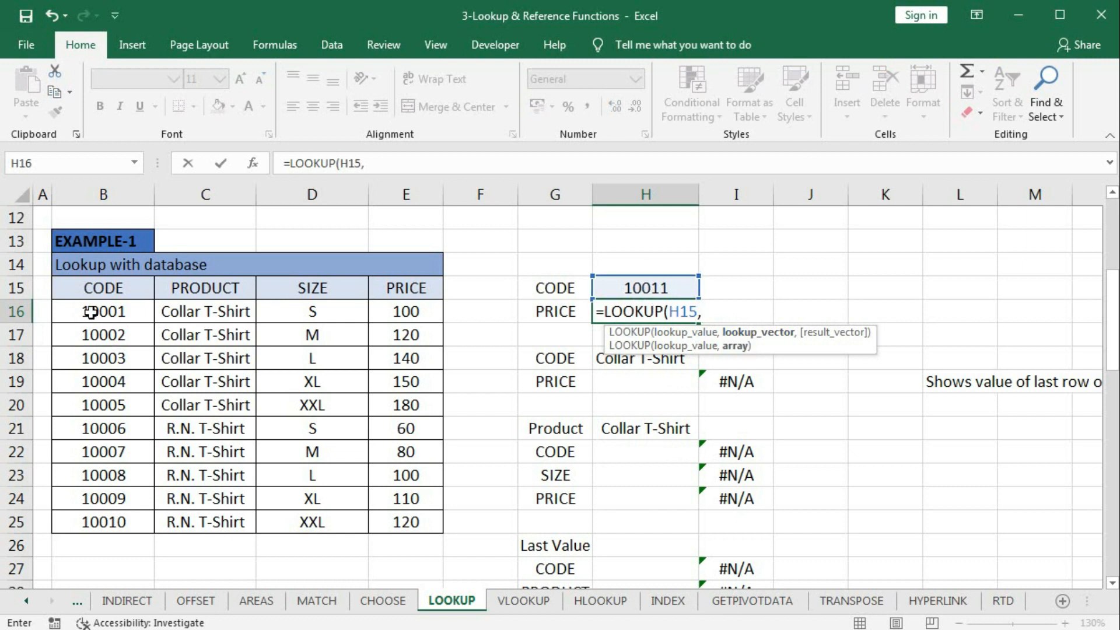
{"action": "left_click_drag", "start_coordinate": [88, 312], "coordinate": [83, 520]}
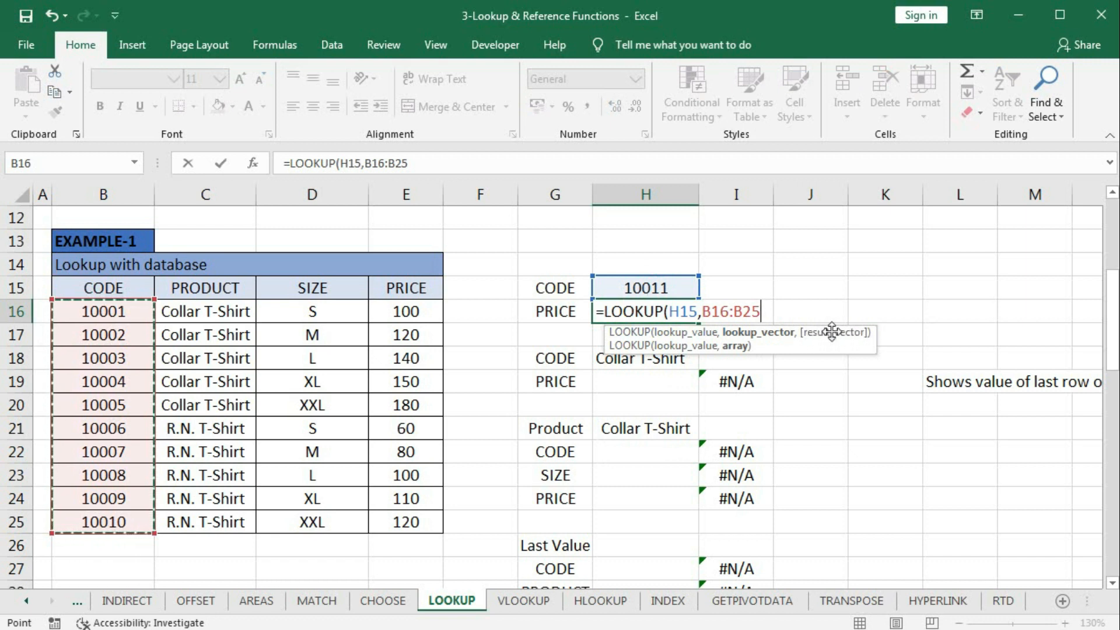
{"action": "type", "text": ")"}
{"action": "key", "text": "Return"}
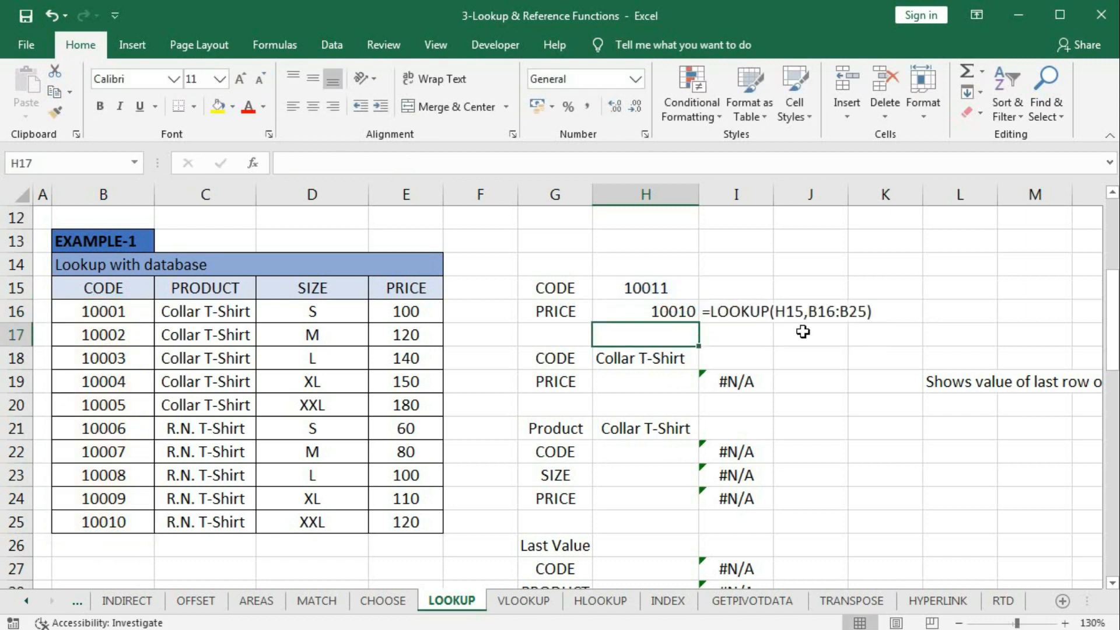
Compare the formula result in H16 with the lookup code in H15 and the code list in B16:B25.
{"action": "left_click", "coordinate": [652, 313]}
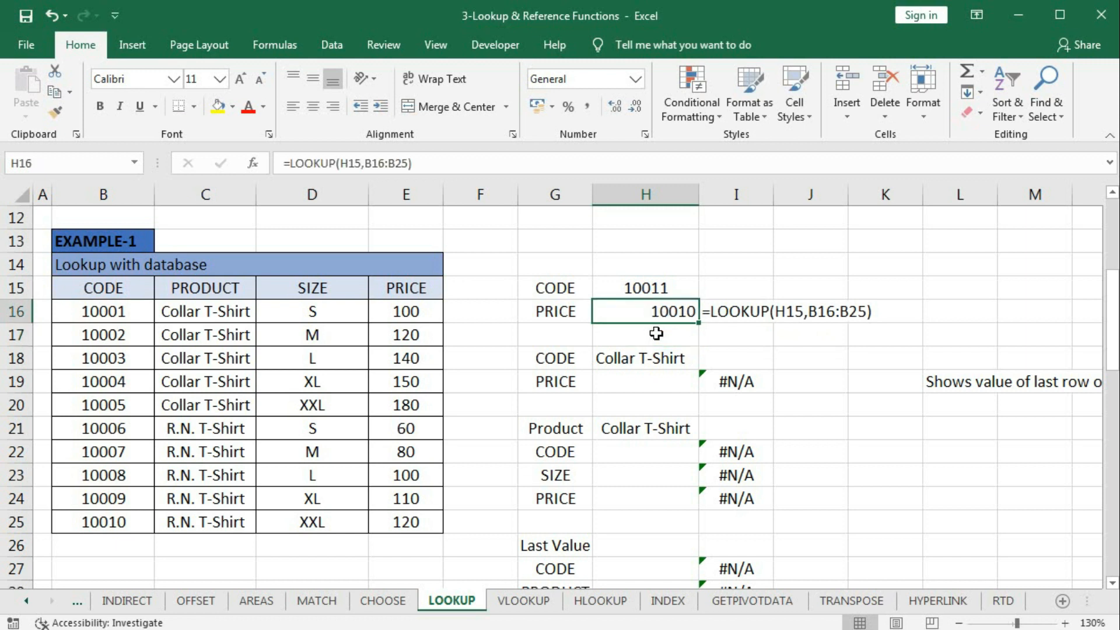
{"action": "left_click", "coordinate": [95, 523]}
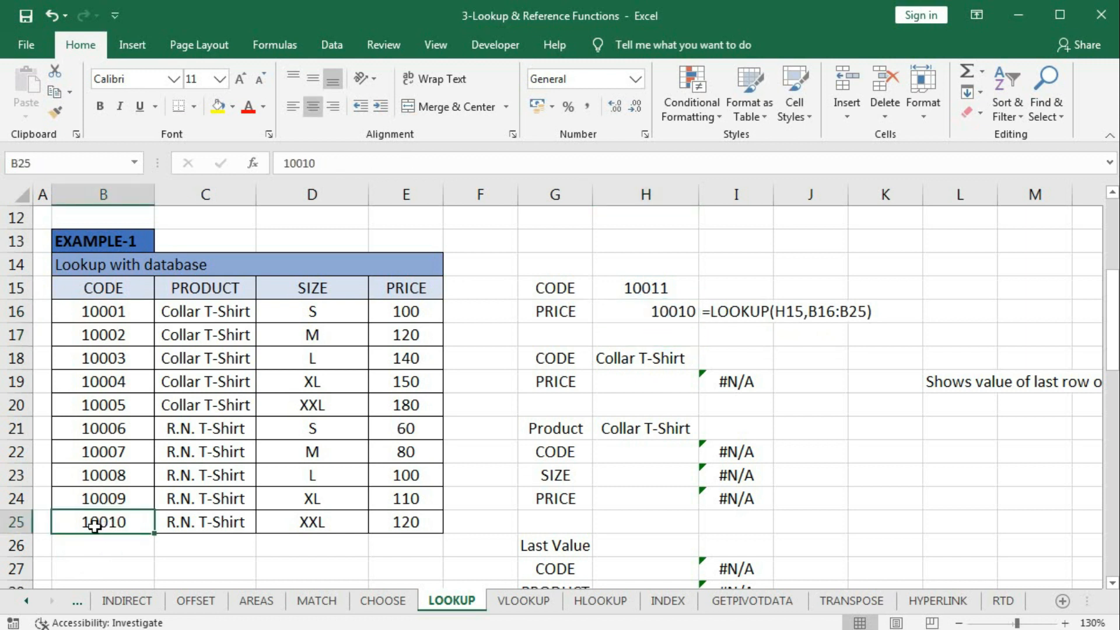
{"action": "left_click", "coordinate": [644, 315]}
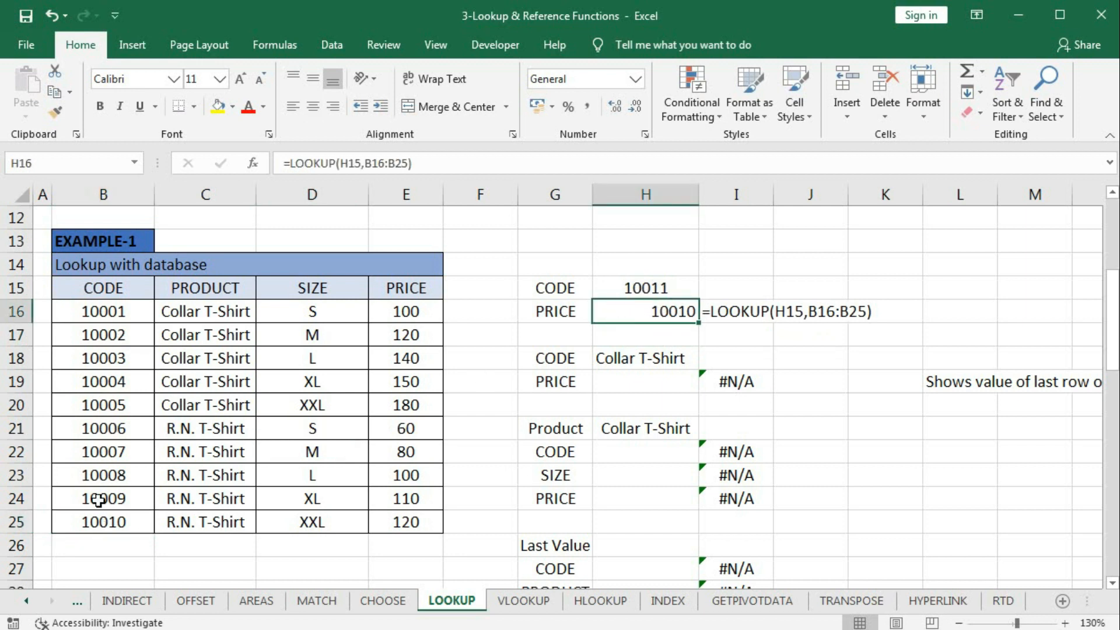
{"action": "left_click_drag", "start_coordinate": [99, 311], "coordinate": [93, 516]}
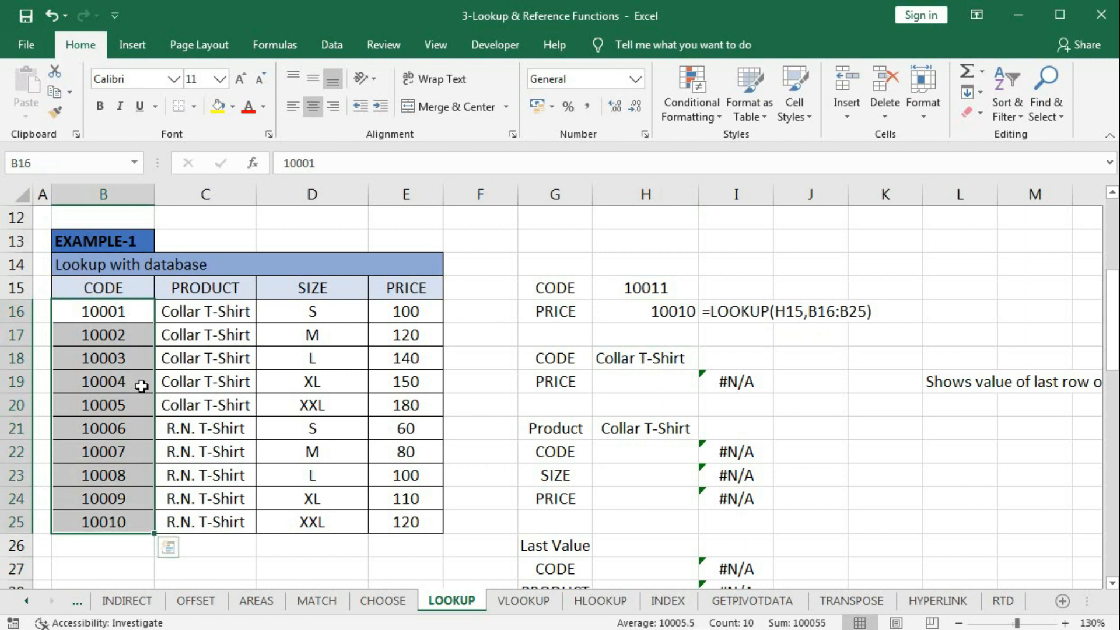
{"action": "left_click", "coordinate": [661, 287]}
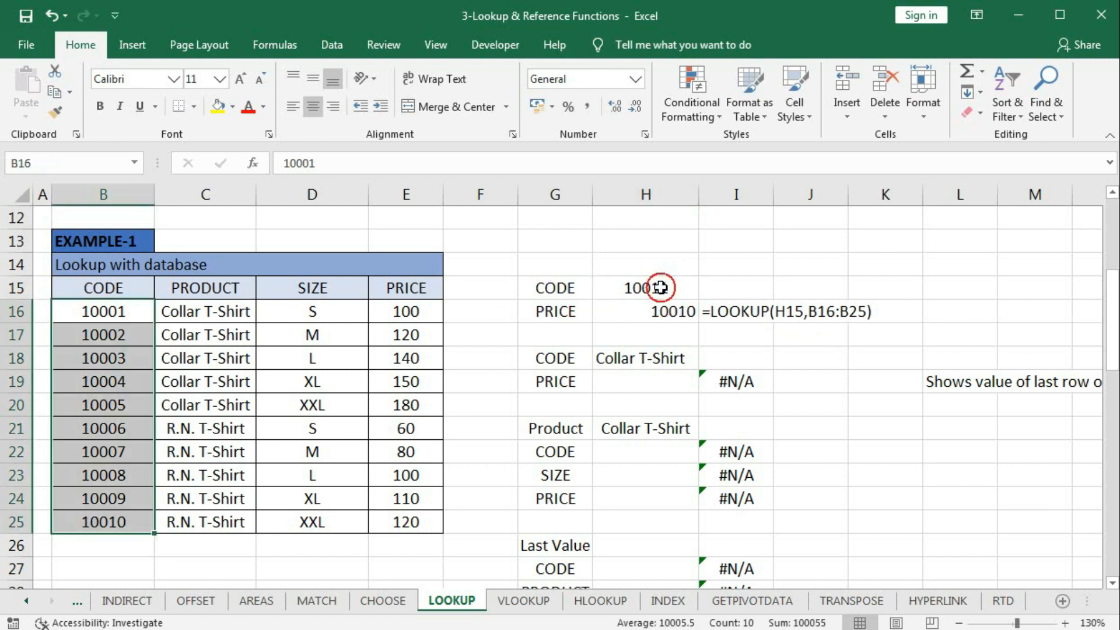
{"action": "left_click", "coordinate": [661, 287]}
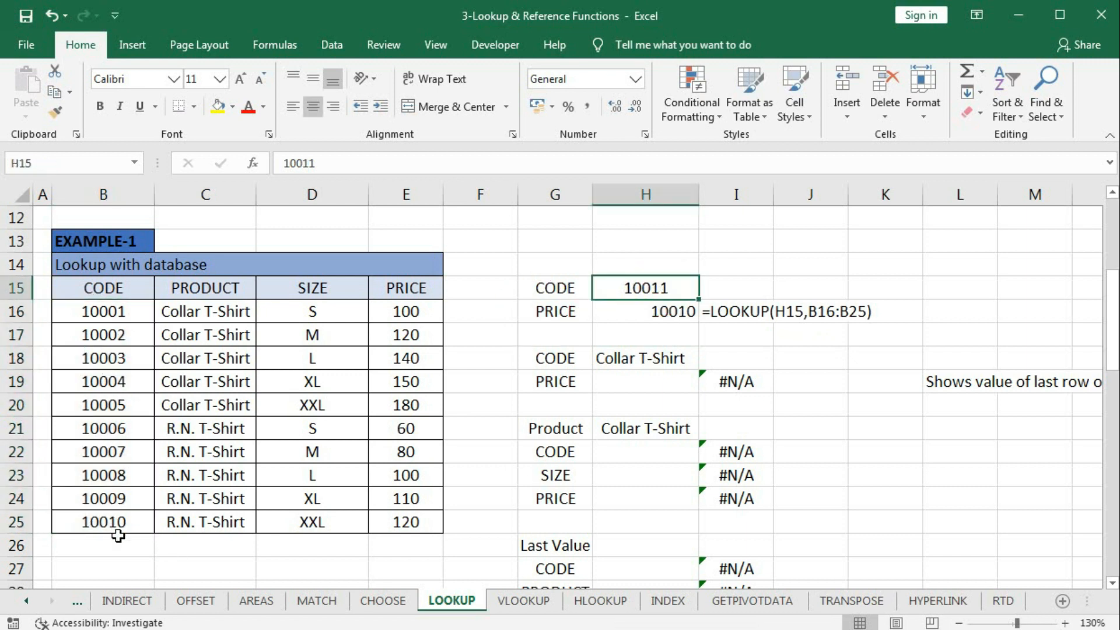
{"action": "left_click_drag", "start_coordinate": [637, 294], "coordinate": [648, 308]}
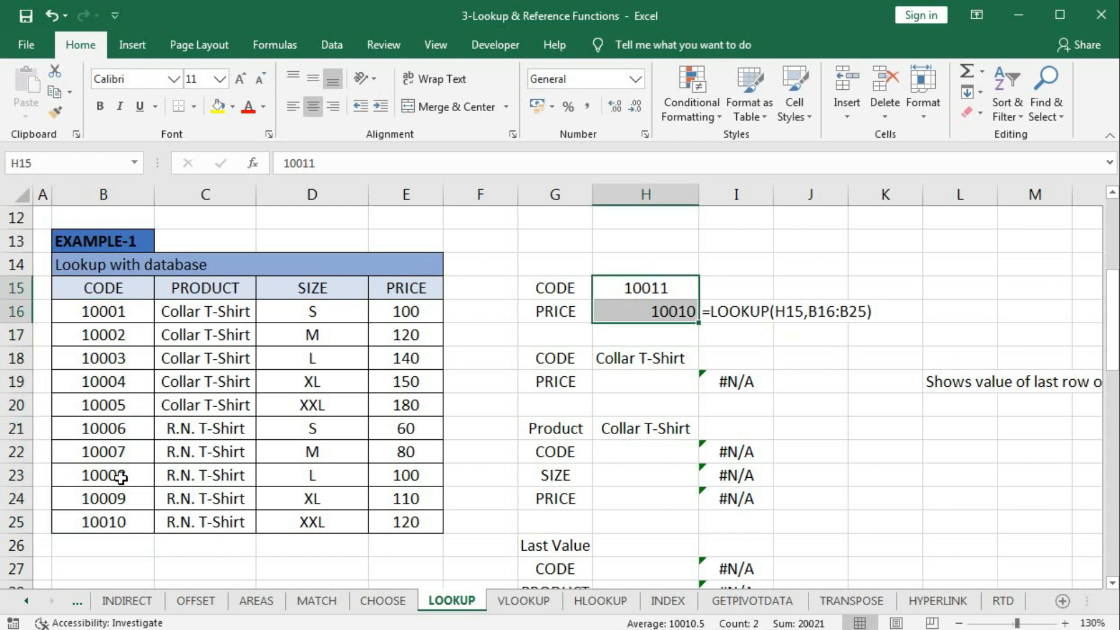
{"action": "left_click", "coordinate": [635, 290]}
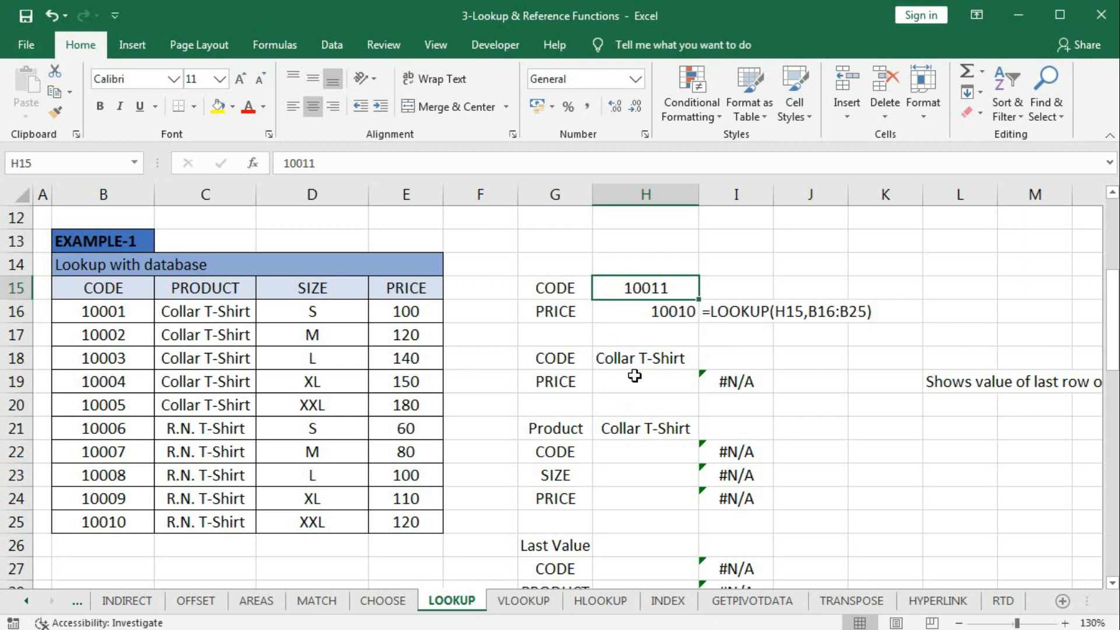
{"action": "left_click", "coordinate": [674, 313]}
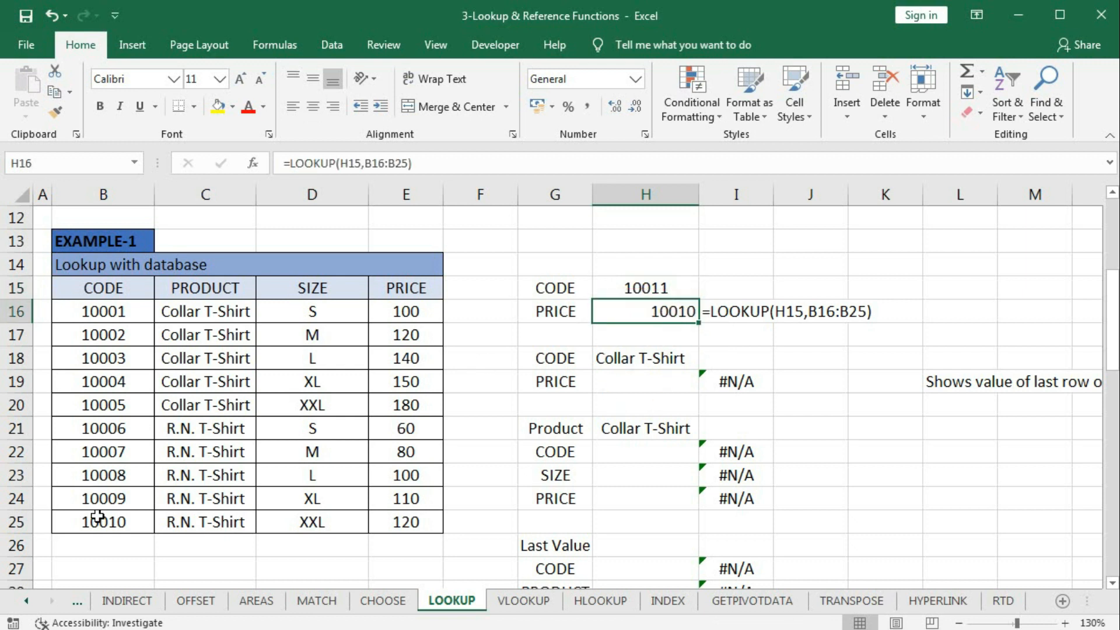
Set the lookup code in H15 to 10008.
{"action": "left_click", "coordinate": [673, 292]}
{"action": "double_click", "coordinate": [659, 288]}
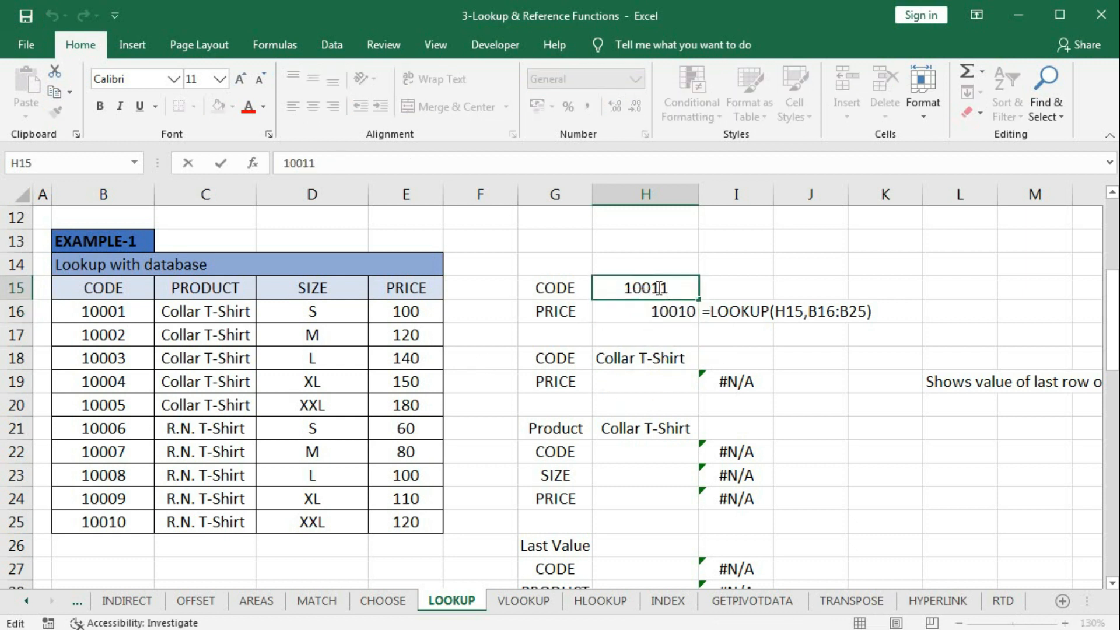
{"action": "double_click", "coordinate": [657, 288]}
{"action": "type", "text": "10008"}
{"action": "key", "text": "Return"}
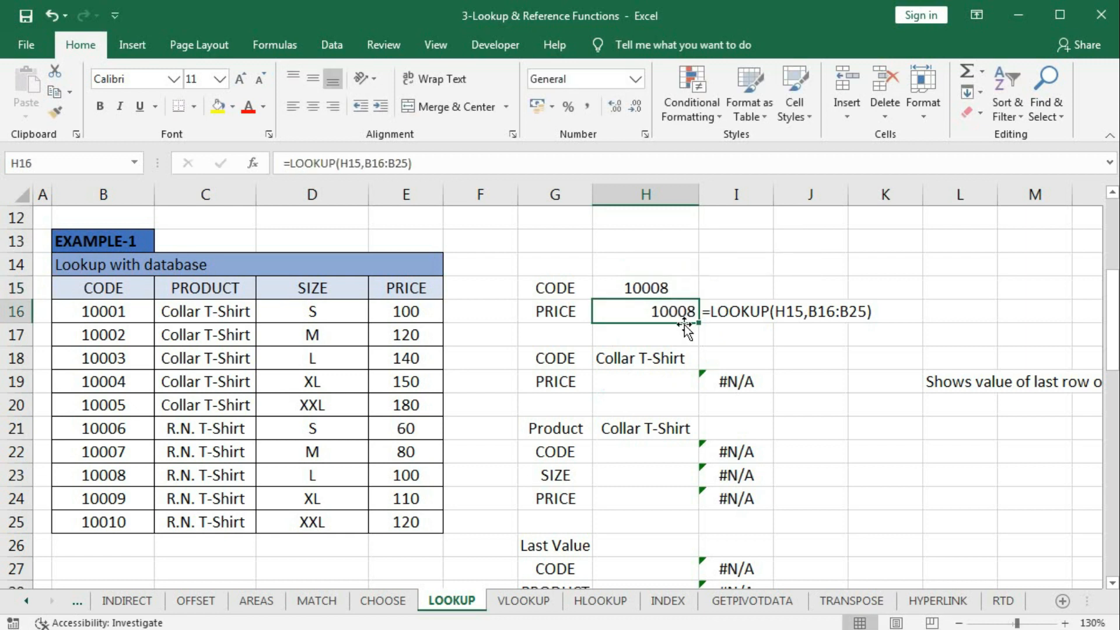
Change the product code in B23 to 10009.
{"action": "double_click", "coordinate": [125, 471]}
{"action": "key", "text": "BackSpace"}
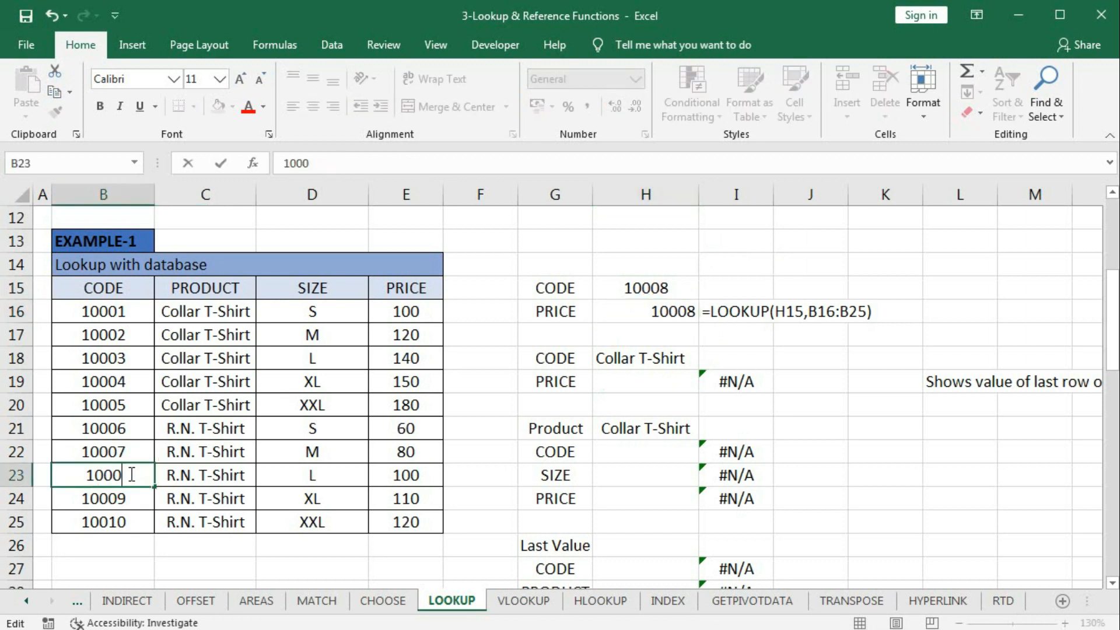
{"action": "type", "text": "9"}
{"action": "key", "text": "Return"}
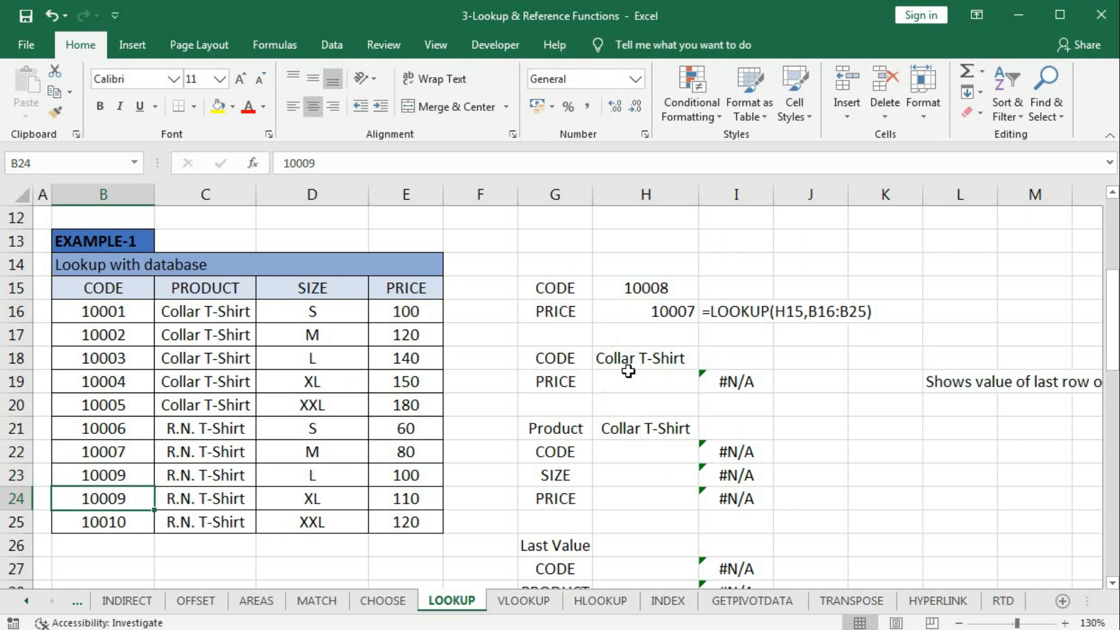
Replace the lookup vector of the formula in H16 with the PRODUCT range C16:C25.
{"action": "double_click", "coordinate": [657, 309]}
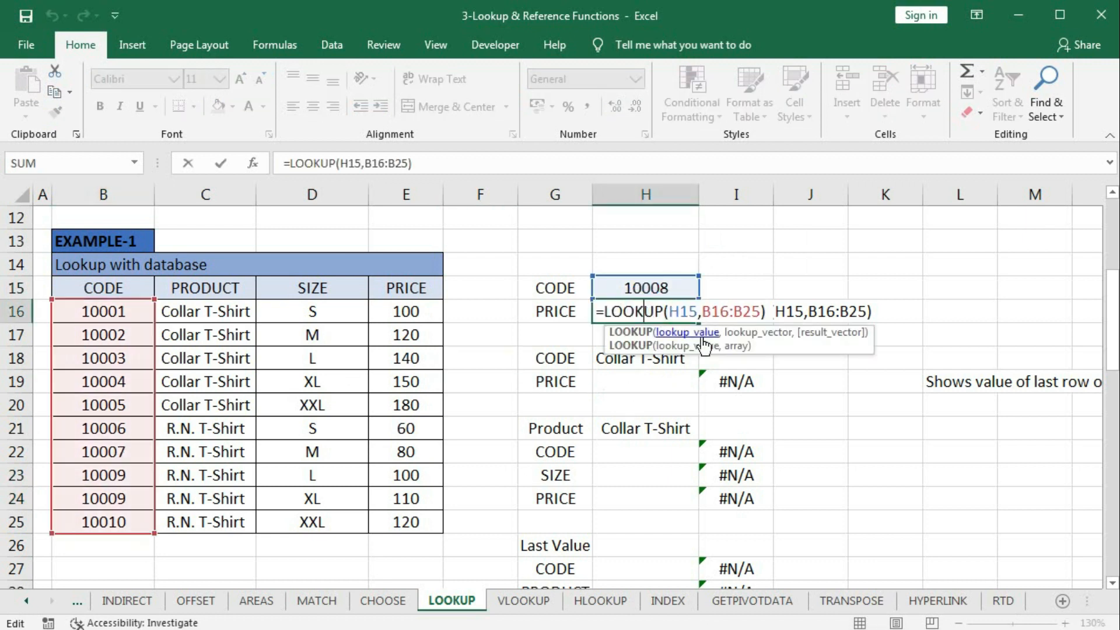
{"action": "left_click", "coordinate": [748, 336]}
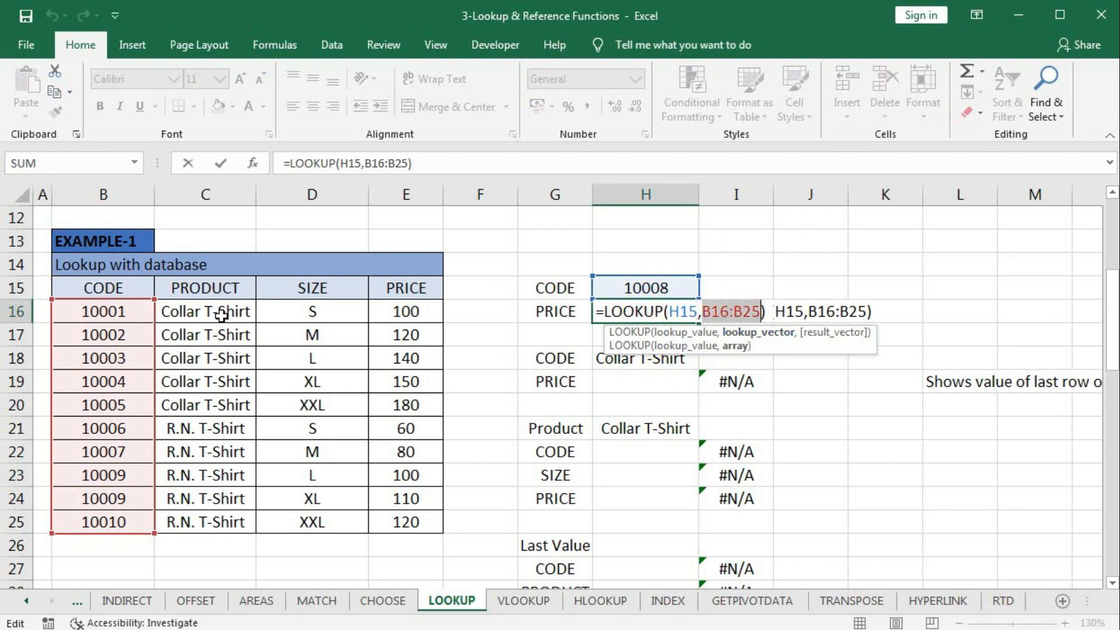
{"action": "left_click_drag", "start_coordinate": [219, 313], "coordinate": [200, 516]}
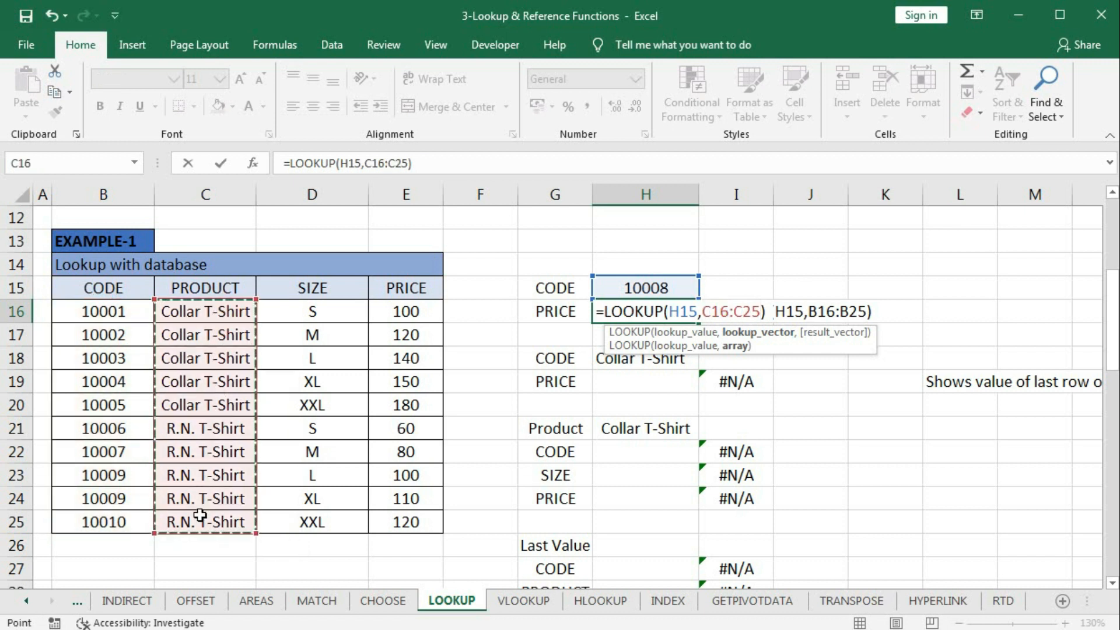
{"action": "key", "text": "Return"}
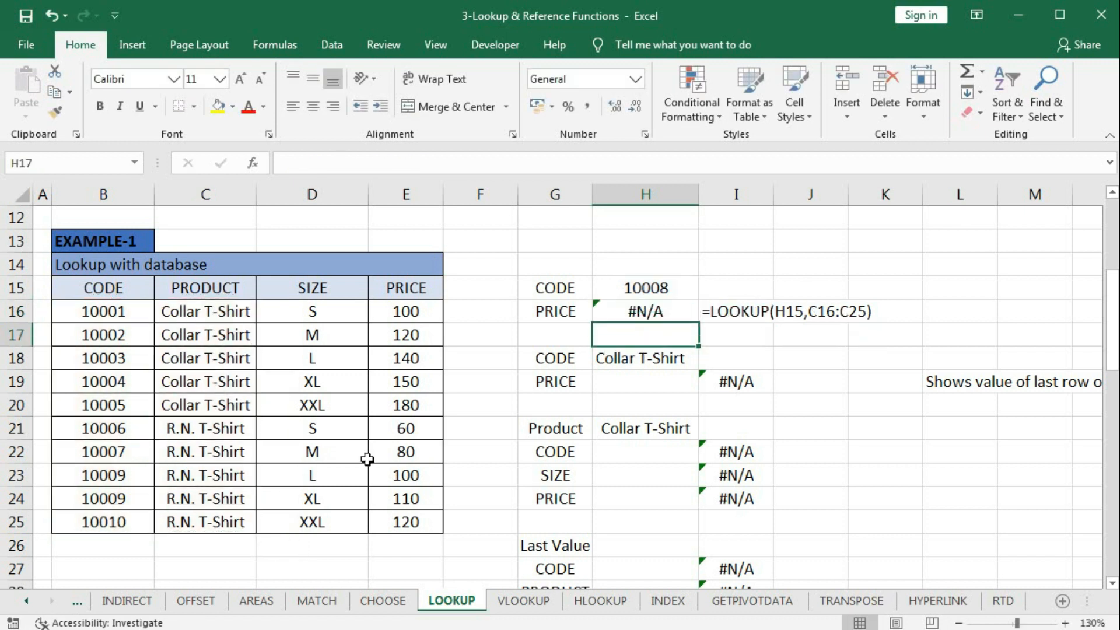
{"action": "left_click", "coordinate": [631, 313]}
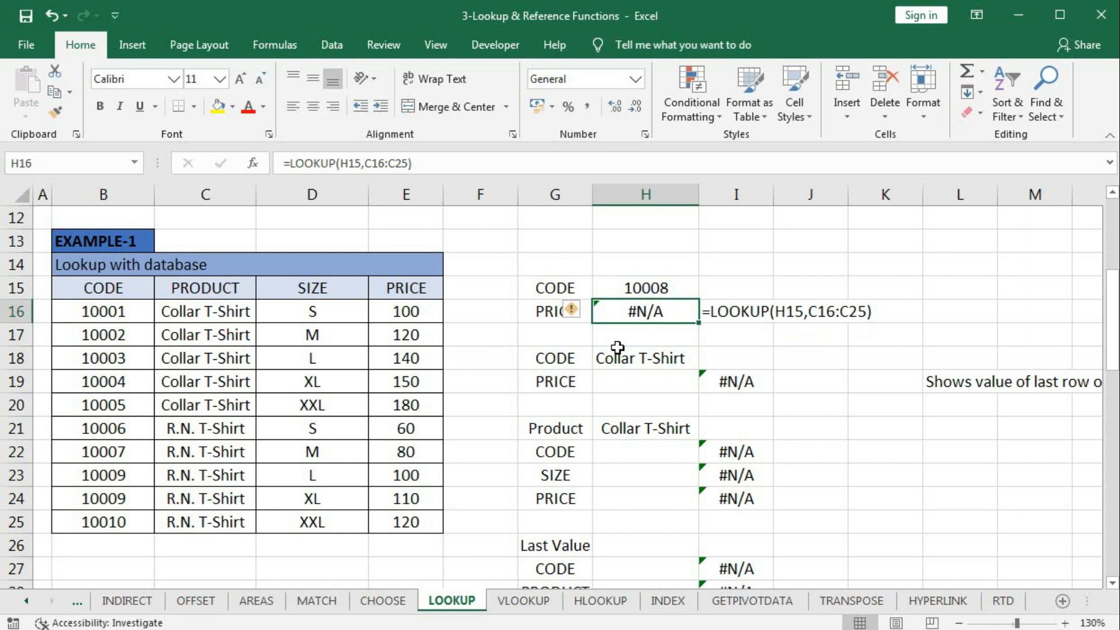
Replace the lookup vector of the formula in H16 with the CODE range B16:B25.
{"action": "double_click", "coordinate": [634, 306]}
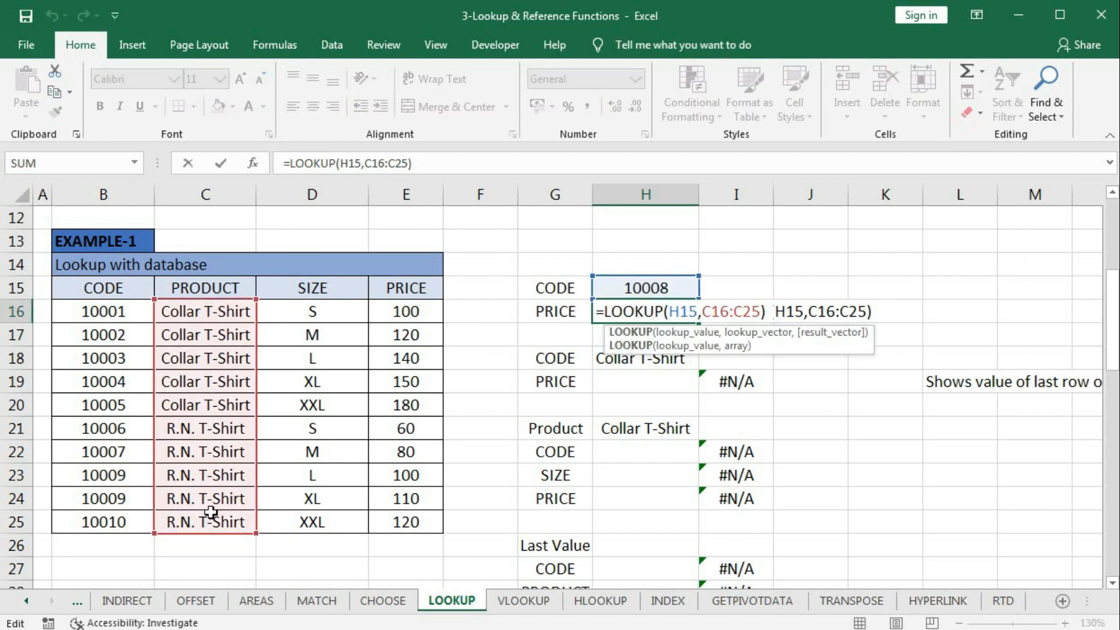
{"action": "key", "text": "Return"}
{"action": "double_click", "coordinate": [665, 317]}
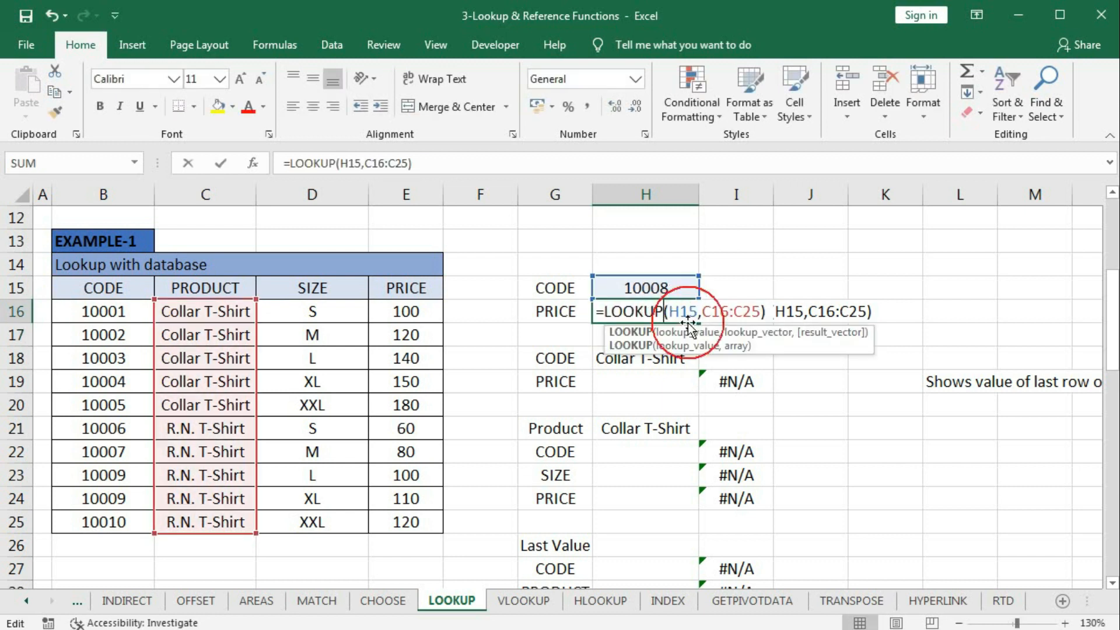
{"action": "left_click", "coordinate": [758, 332]}
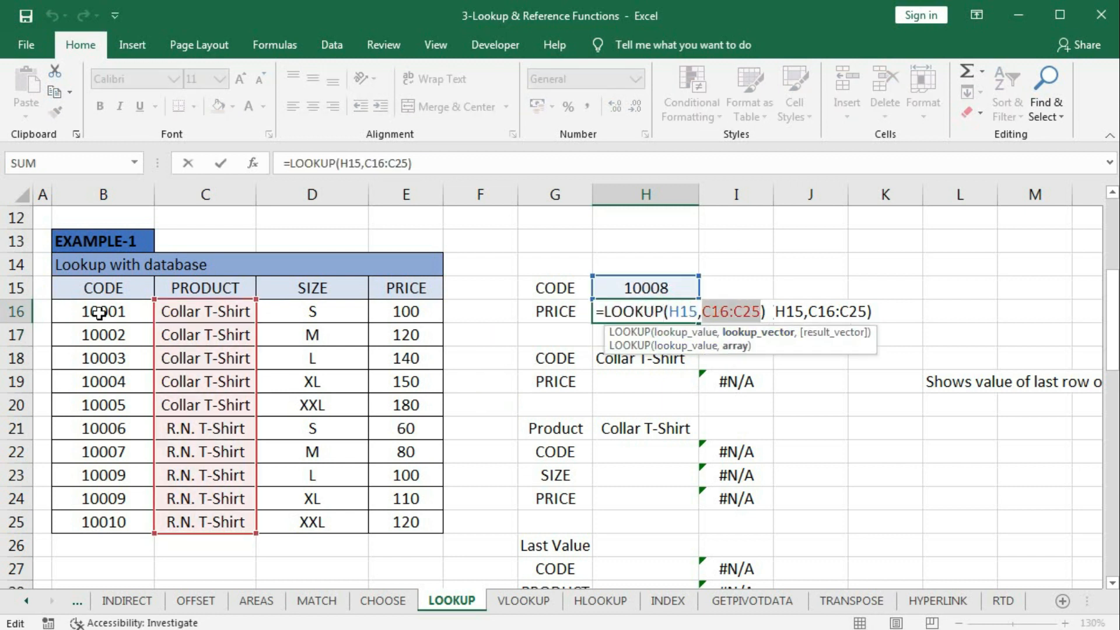
{"action": "left_click_drag", "start_coordinate": [93, 312], "coordinate": [88, 516]}
{"action": "key", "text": "Return"}
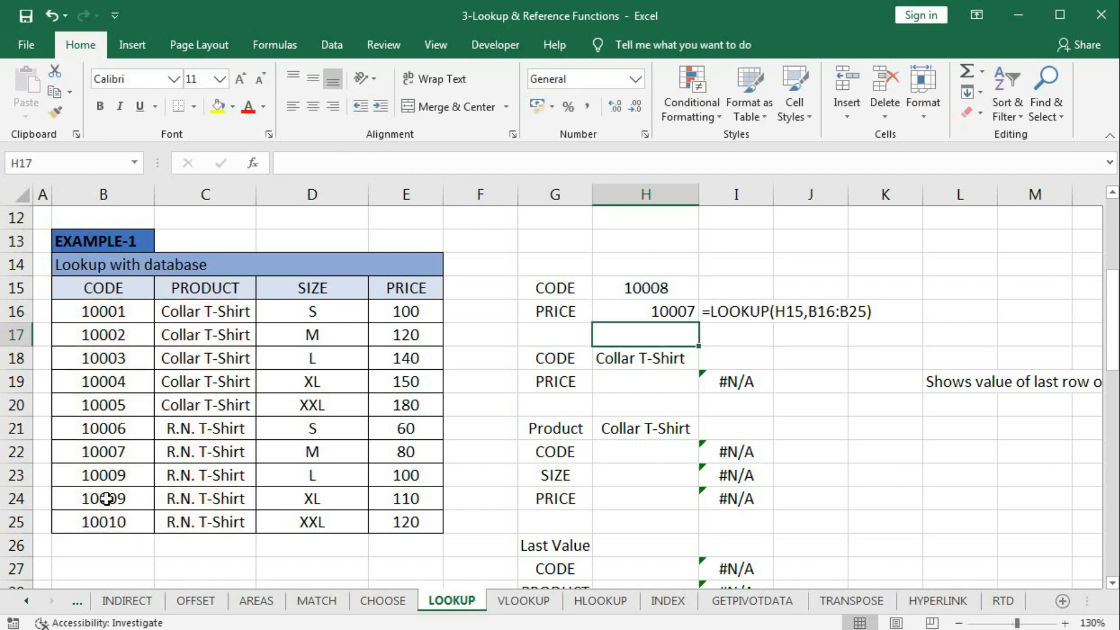
Enter a LOOKUP formula in H19 that finds the H18 product in C16:C25 and returns its price from E16:E25.
{"action": "left_click", "coordinate": [634, 384]}
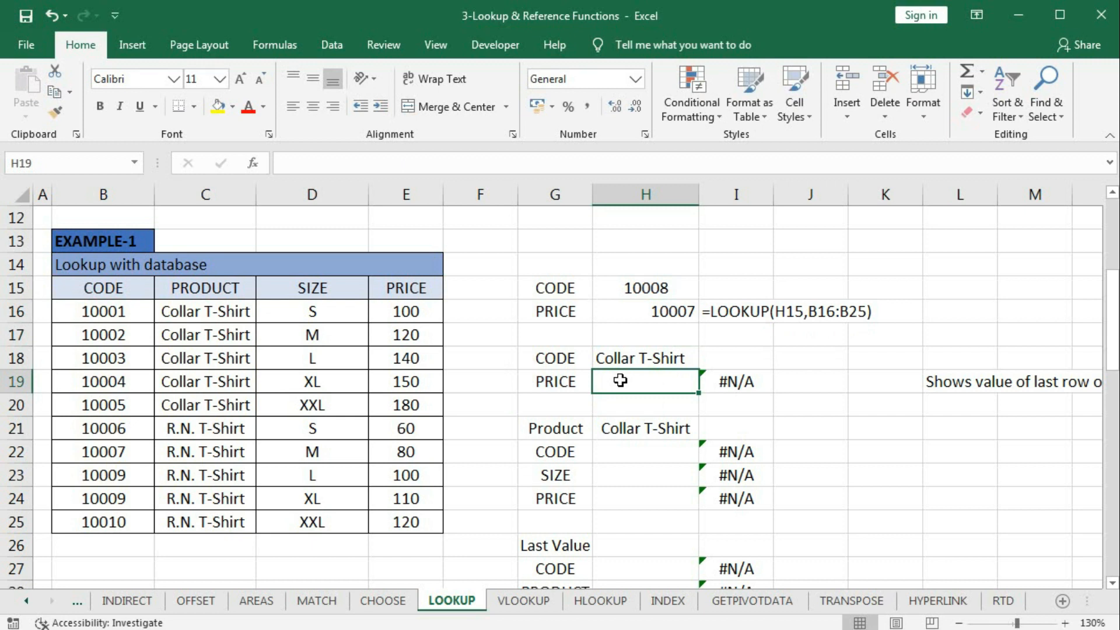
{"action": "type", "text": "=loo"}
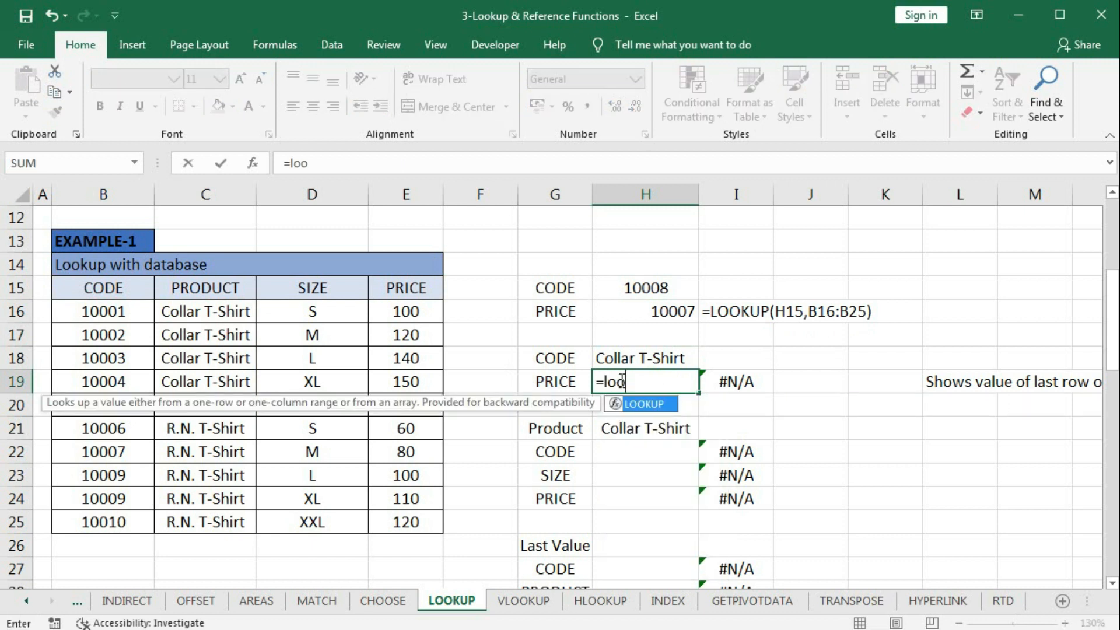
{"action": "key", "text": "Tab"}
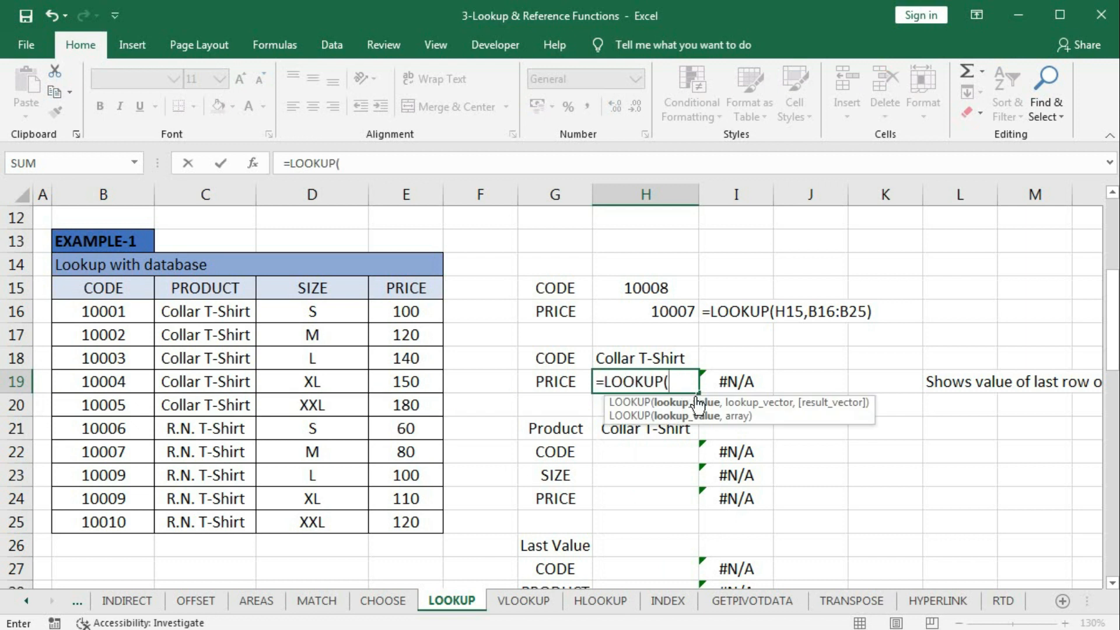
{"action": "left_click", "coordinate": [652, 358]}
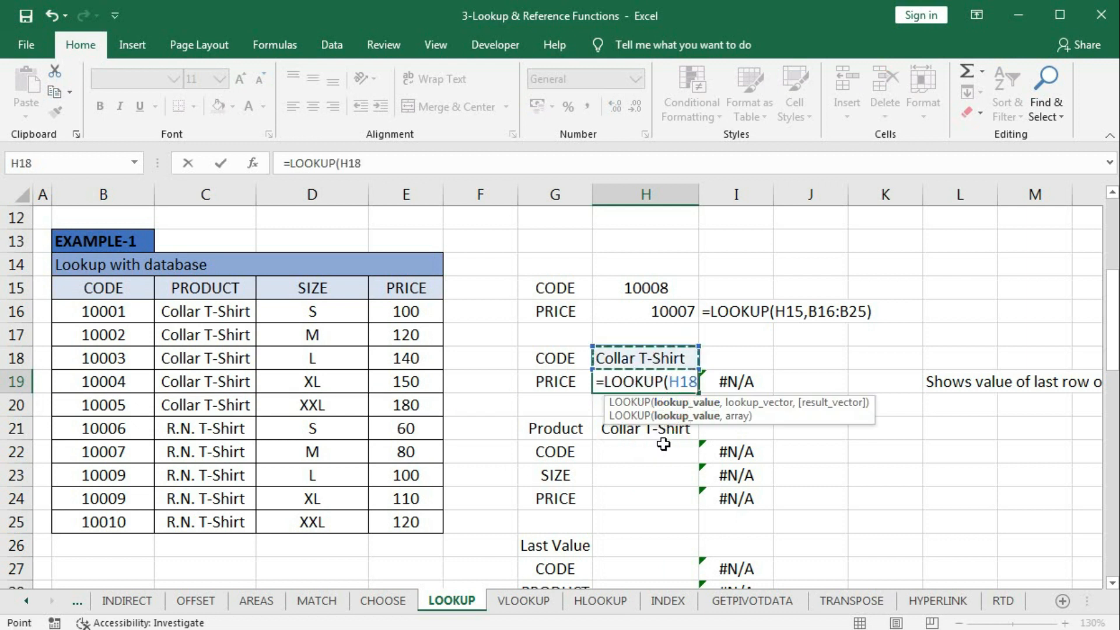
{"action": "type", "text": ","}
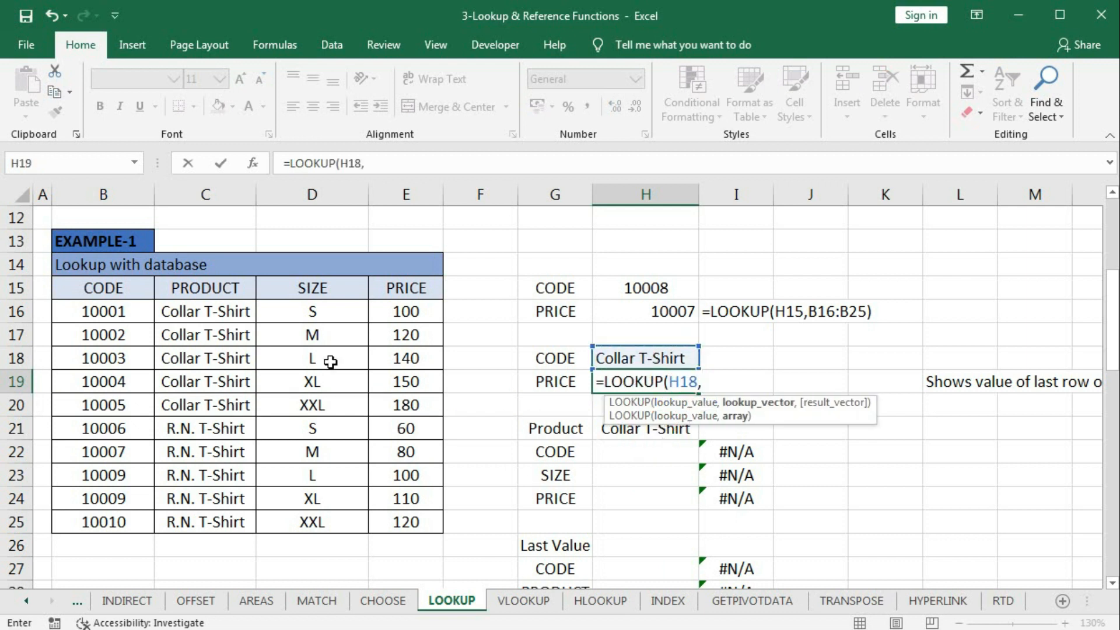
{"action": "left_click_drag", "start_coordinate": [196, 311], "coordinate": [196, 511]}
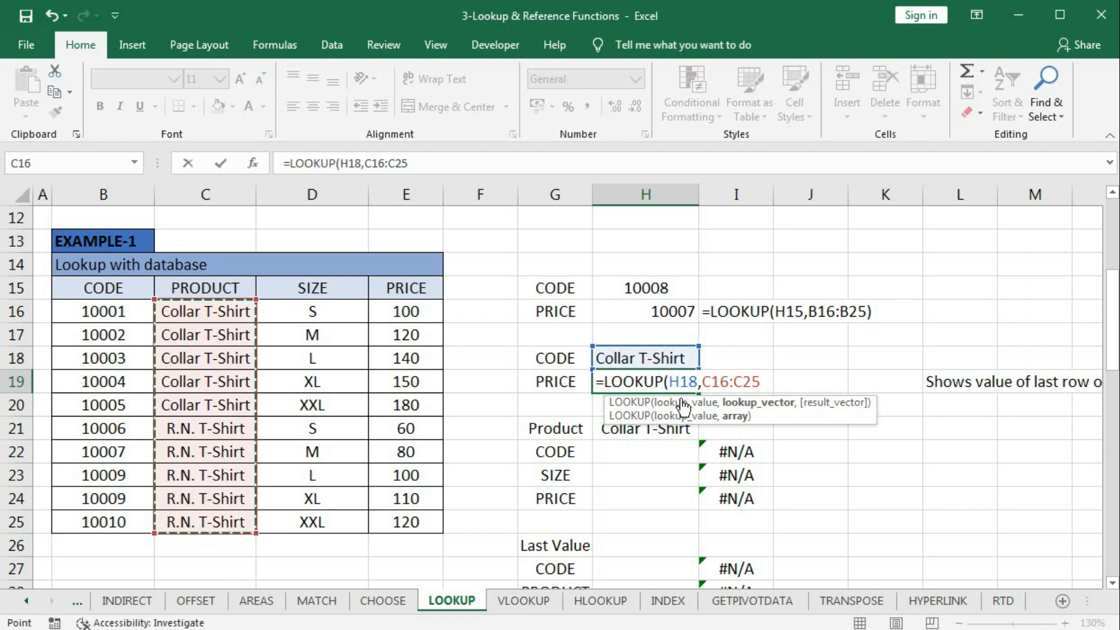
{"action": "type", "text": ","}
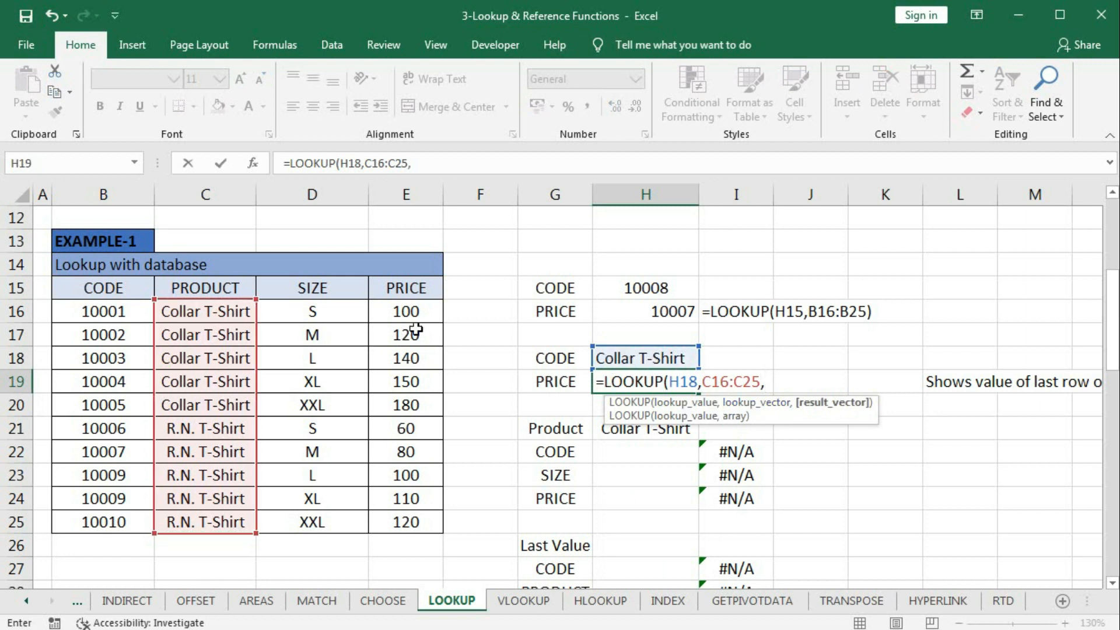
{"action": "left_click_drag", "start_coordinate": [415, 317], "coordinate": [410, 514]}
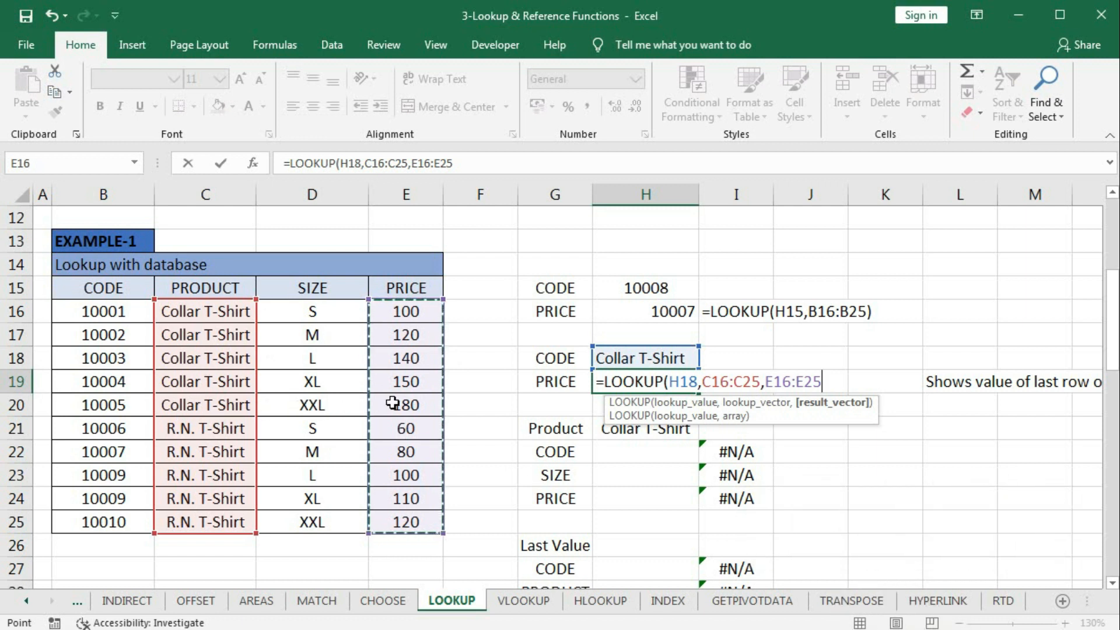
{"action": "type", "text": ")"}
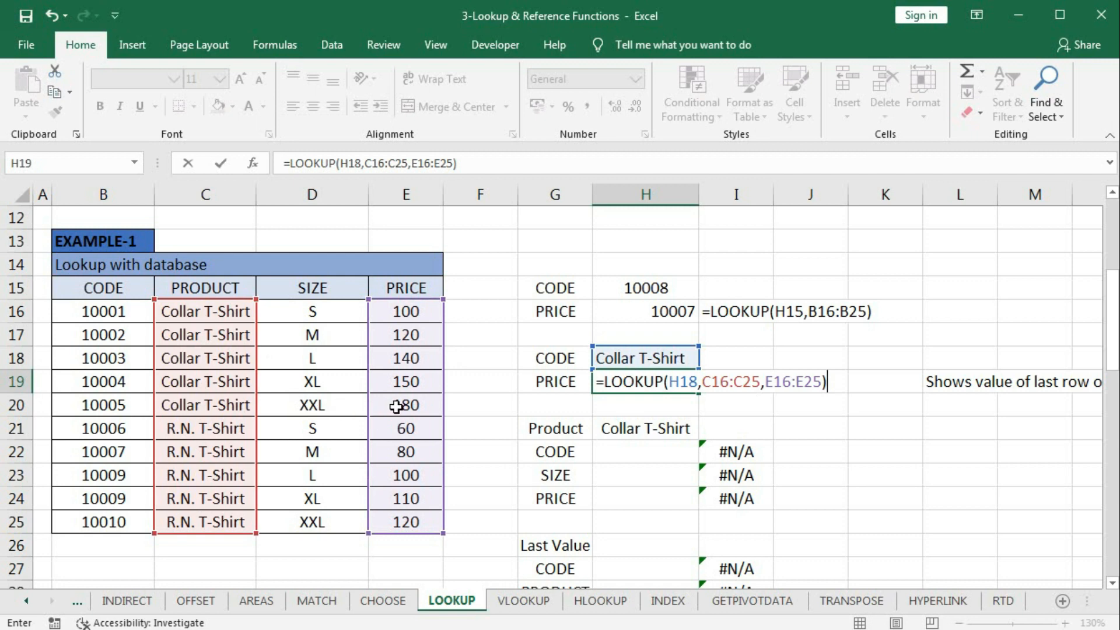
{"action": "key", "text": "Return"}
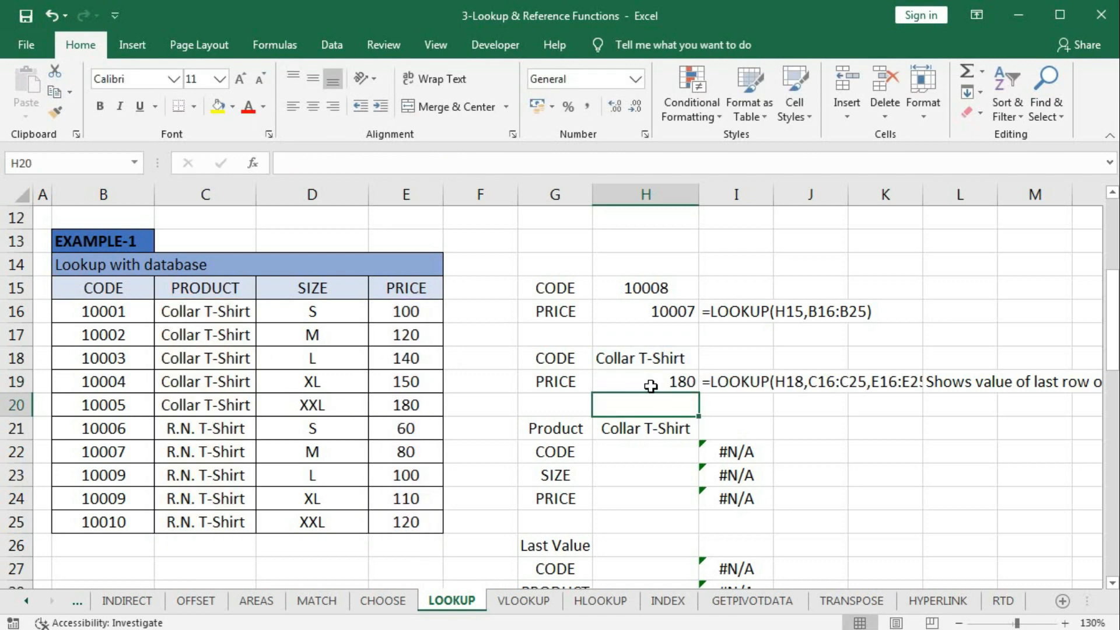
Set the lookup product in H18 to R.N. T-Shirt and compare the H19 result with the last price in E25.
{"action": "left_click", "coordinate": [629, 358]}
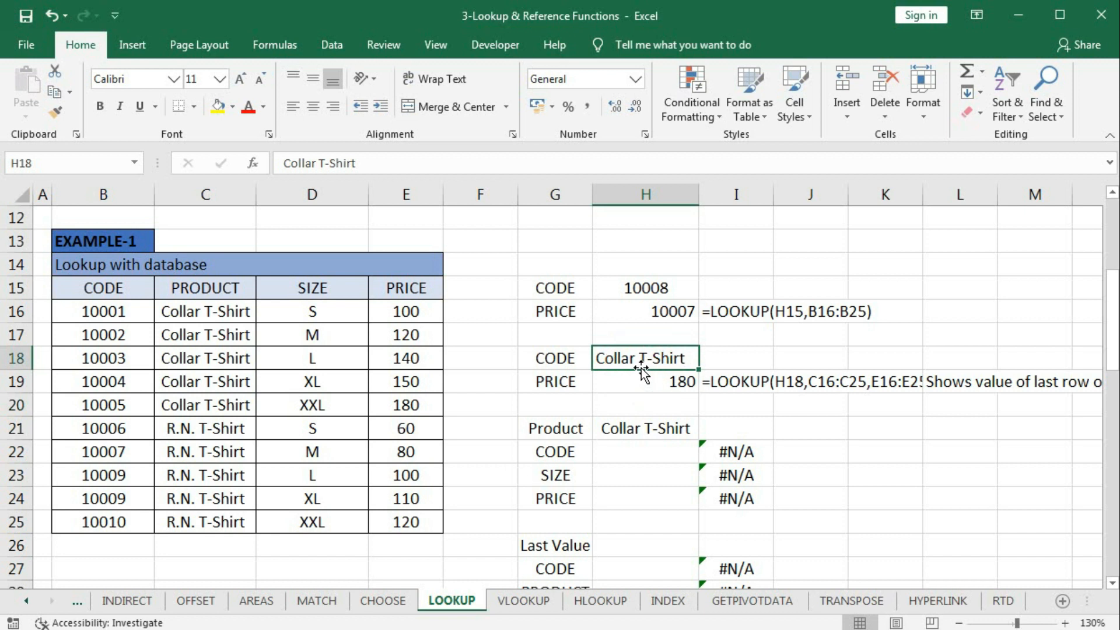
{"action": "type", "text": "R.N."}
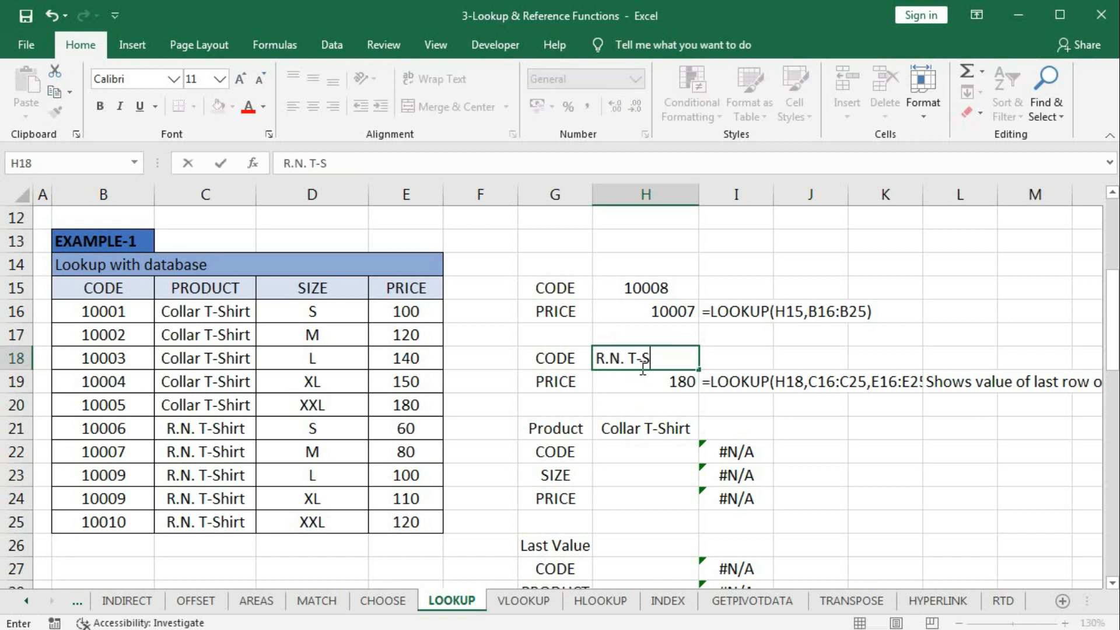
{"action": "key", "text": "Return"}
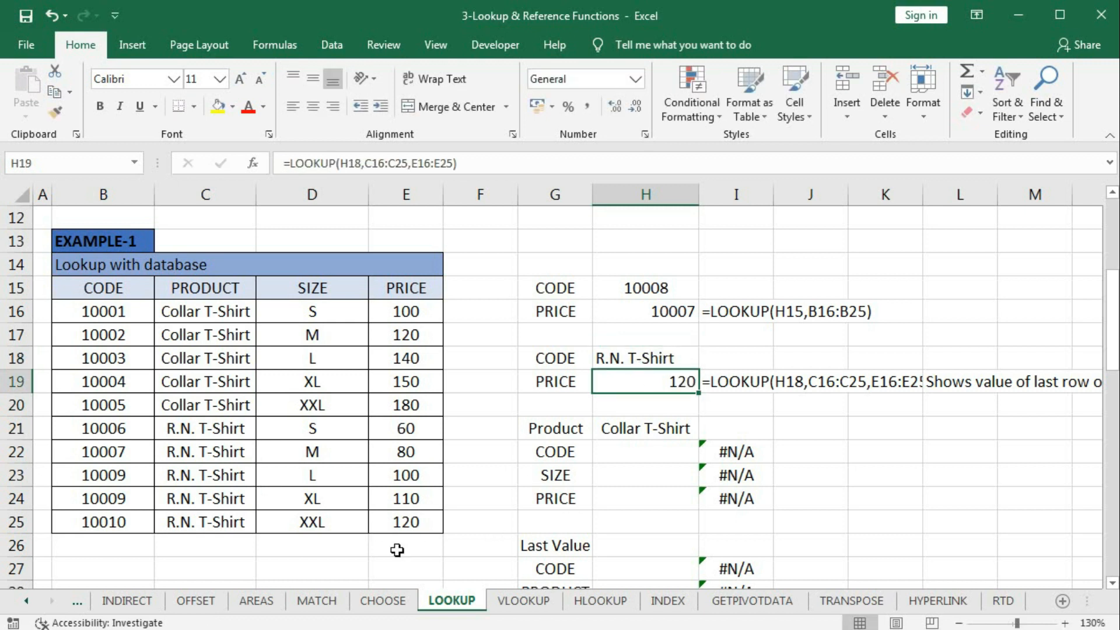
{"action": "left_click", "coordinate": [405, 520]}
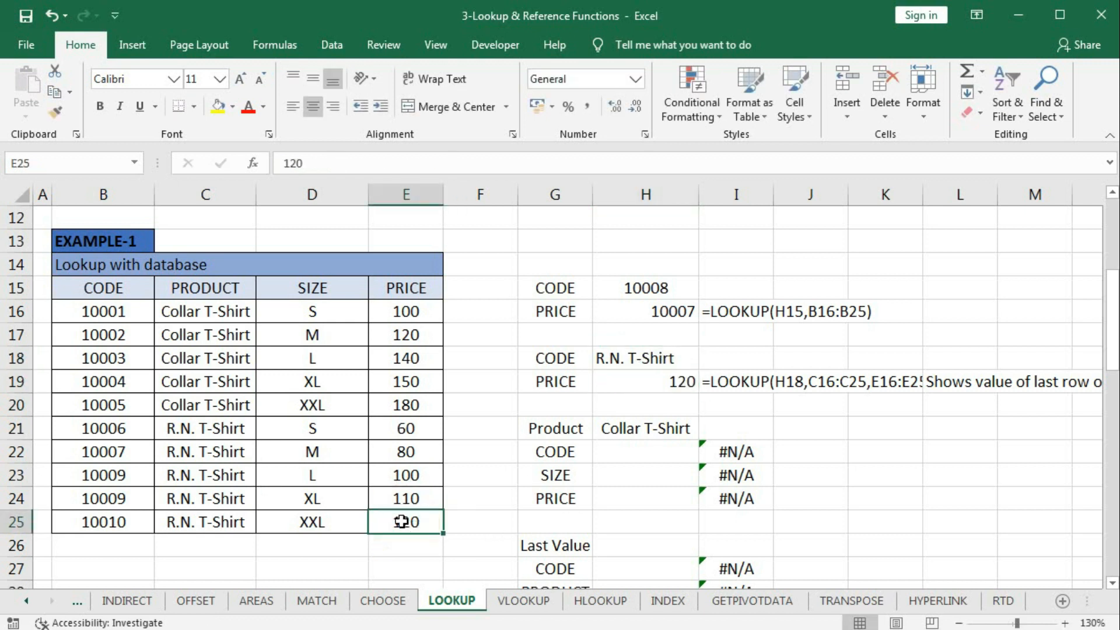
Remove the R.N. prefix from the lookup product in H18 to test the partial name T-Shirt.
{"action": "double_click", "coordinate": [620, 359]}
{"action": "left_click_drag", "start_coordinate": [619, 359], "coordinate": [586, 360]}
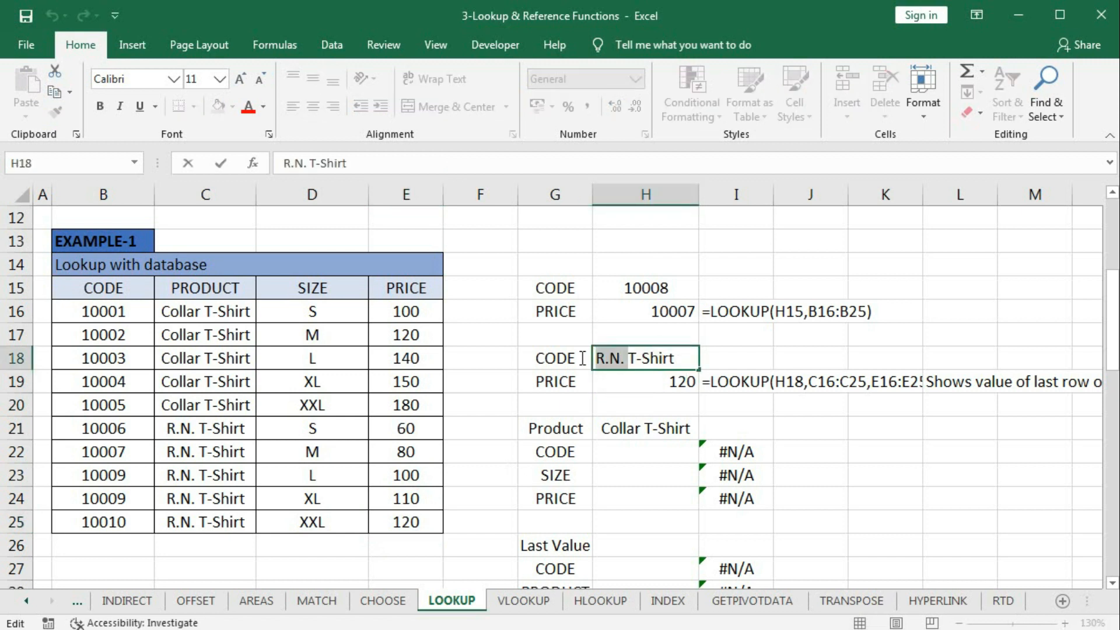
{"action": "key", "text": "BackSpace"}
{"action": "key", "text": "Return"}
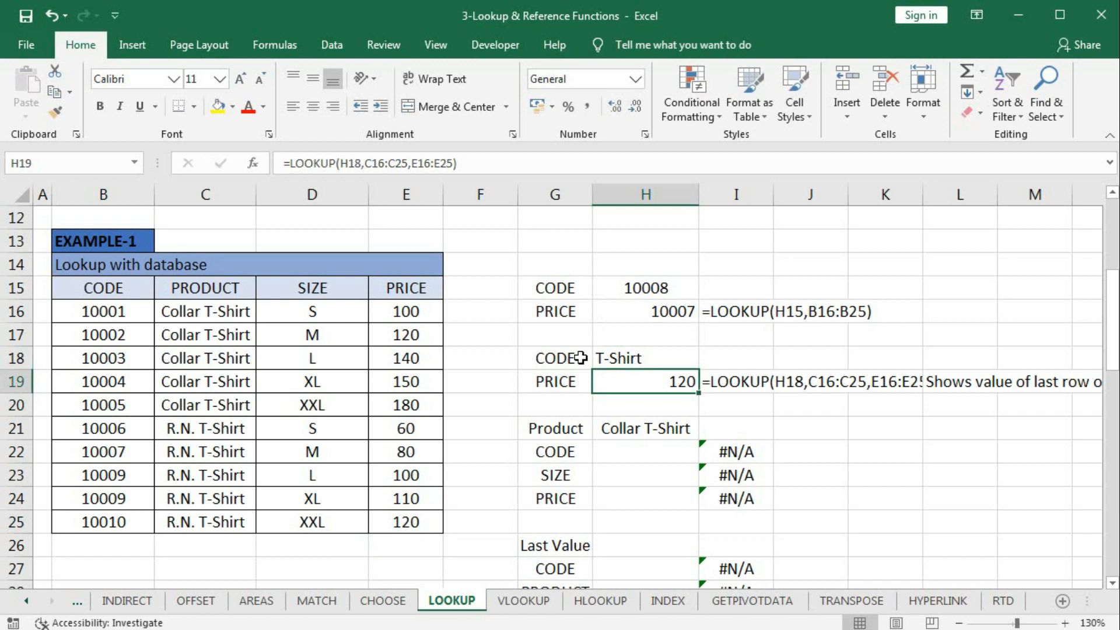
Add Collar in front of the text in H18 so the lookup product reads Collar T-Shirt.
{"action": "left_click", "coordinate": [634, 360]}
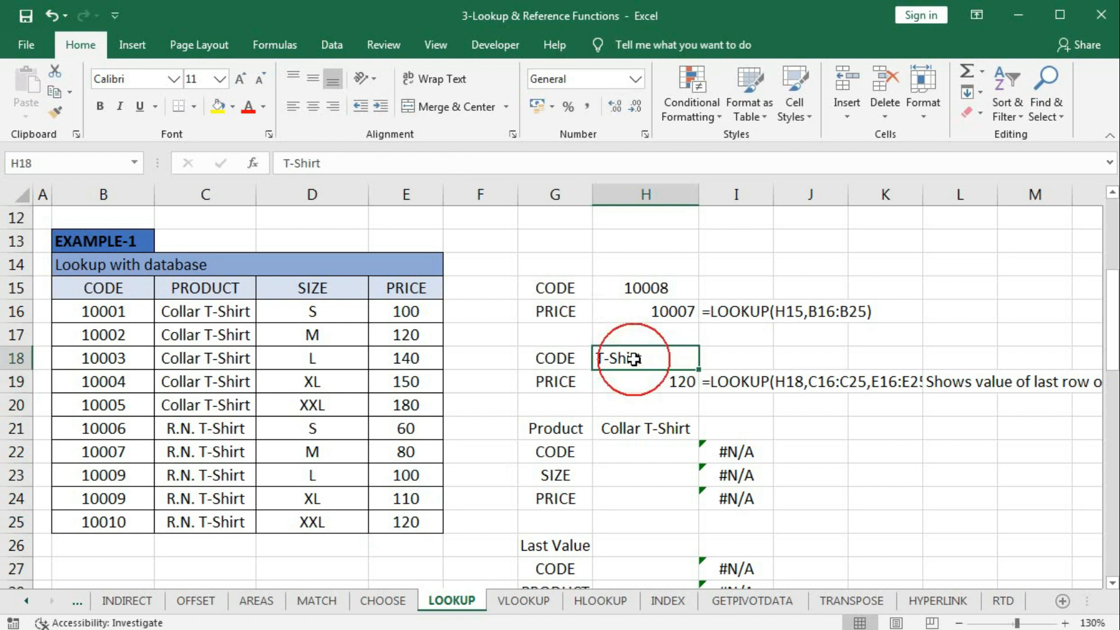
{"action": "double_click", "coordinate": [603, 358]}
{"action": "type", "text": "Collar"}
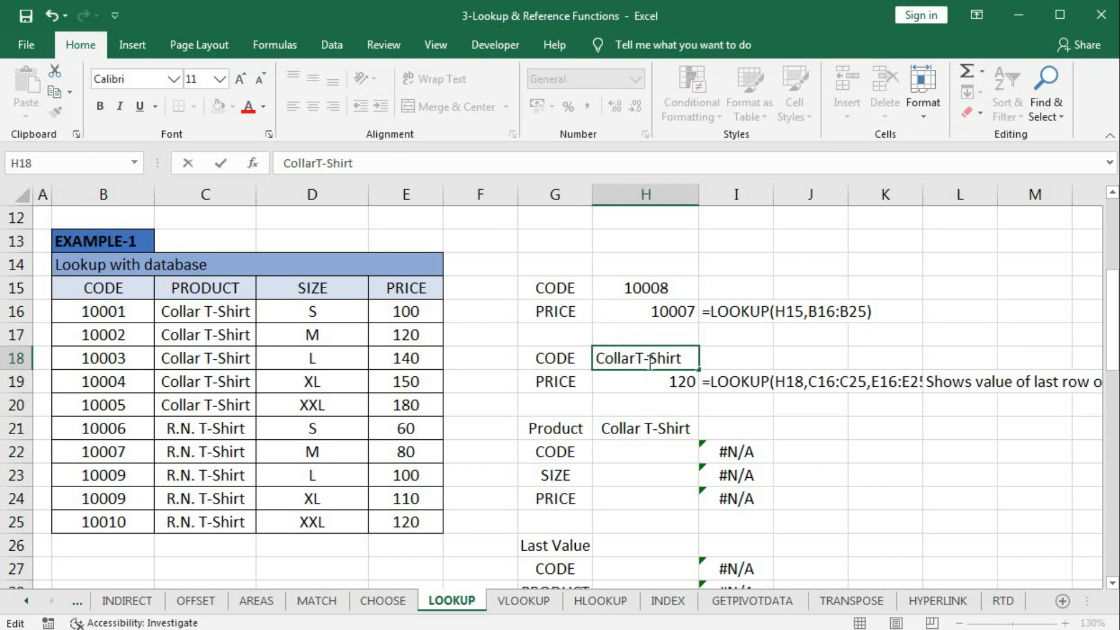
{"action": "key", "text": "Return"}
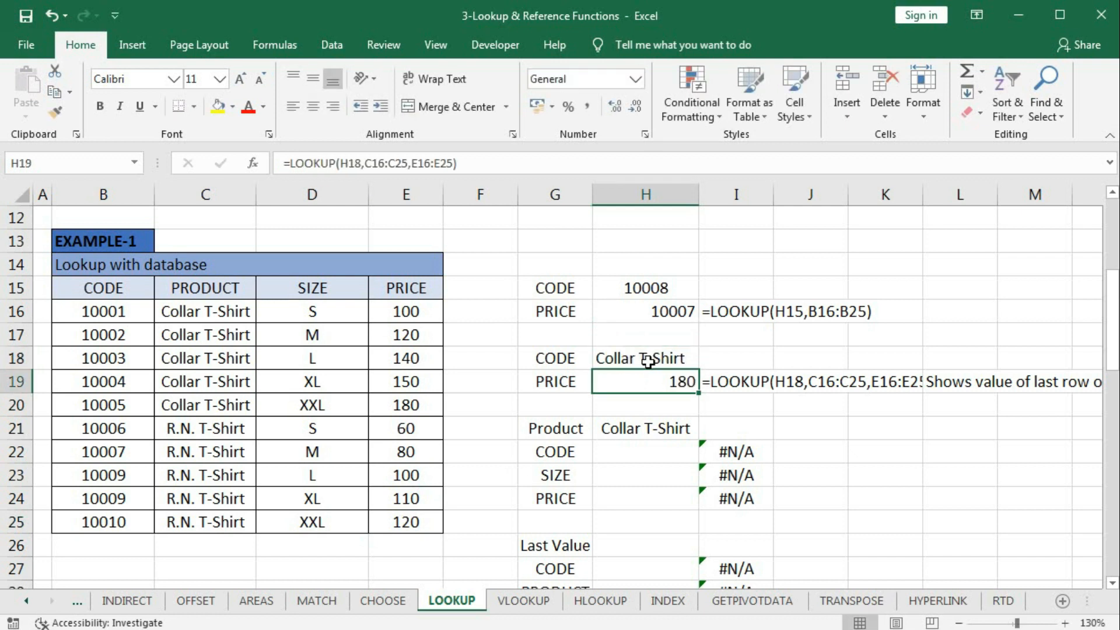
Delete the word Collar from the lookup product in H18, leaving only T-Shirt.
{"action": "double_click", "coordinate": [645, 358]}
{"action": "left_click_drag", "start_coordinate": [638, 358], "coordinate": [546, 360]}
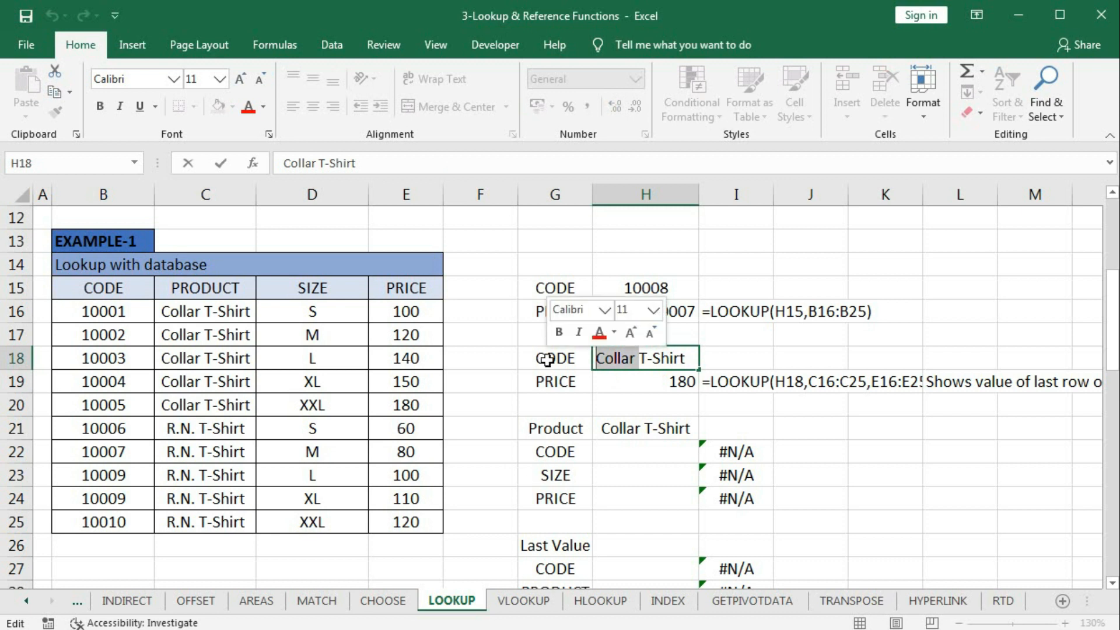
{"action": "key", "text": "Delete"}
{"action": "key", "text": "Return"}
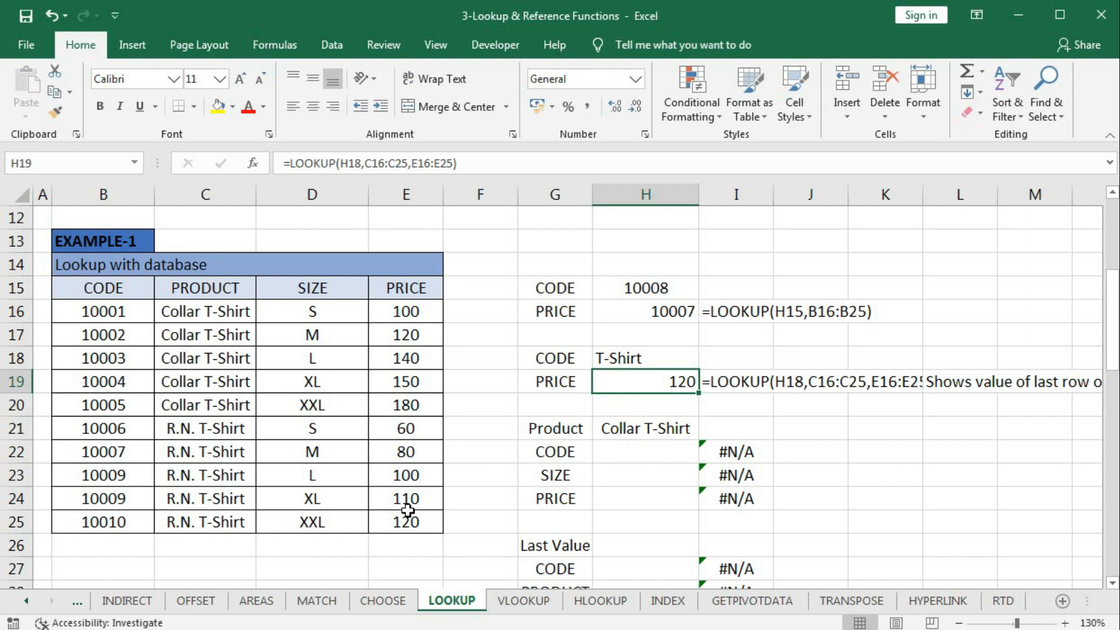
Enter a LOOKUP formula in H22 that finds the H21 product in C16:C25 and returns its code from B16:B25.
{"action": "left_click", "coordinate": [552, 452]}
{"action": "left_click", "coordinate": [547, 479]}
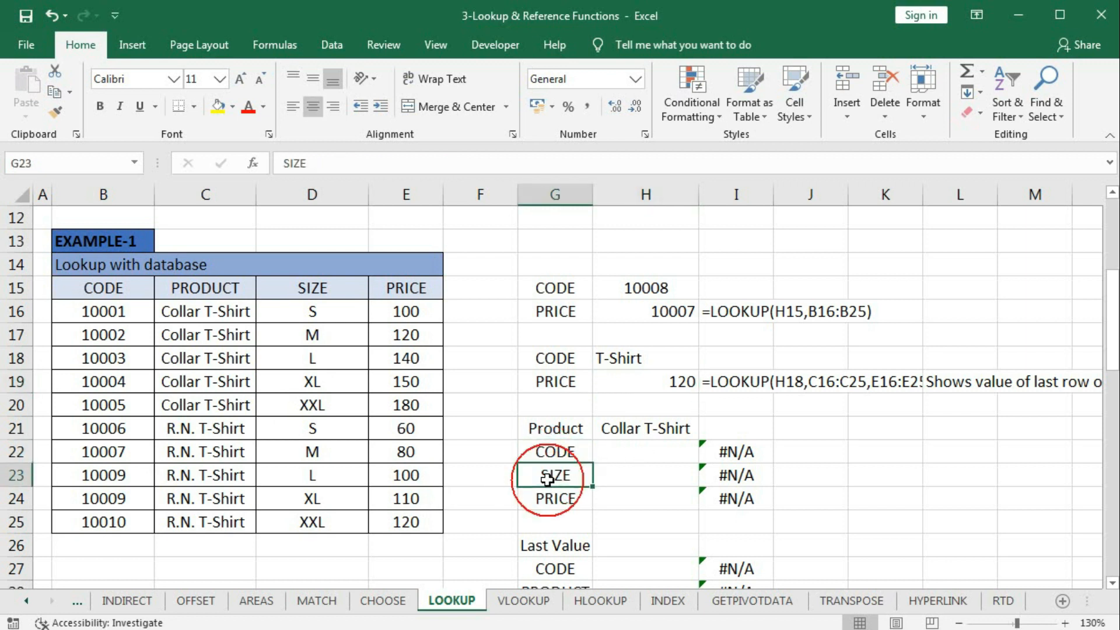
{"action": "left_click", "coordinate": [546, 497]}
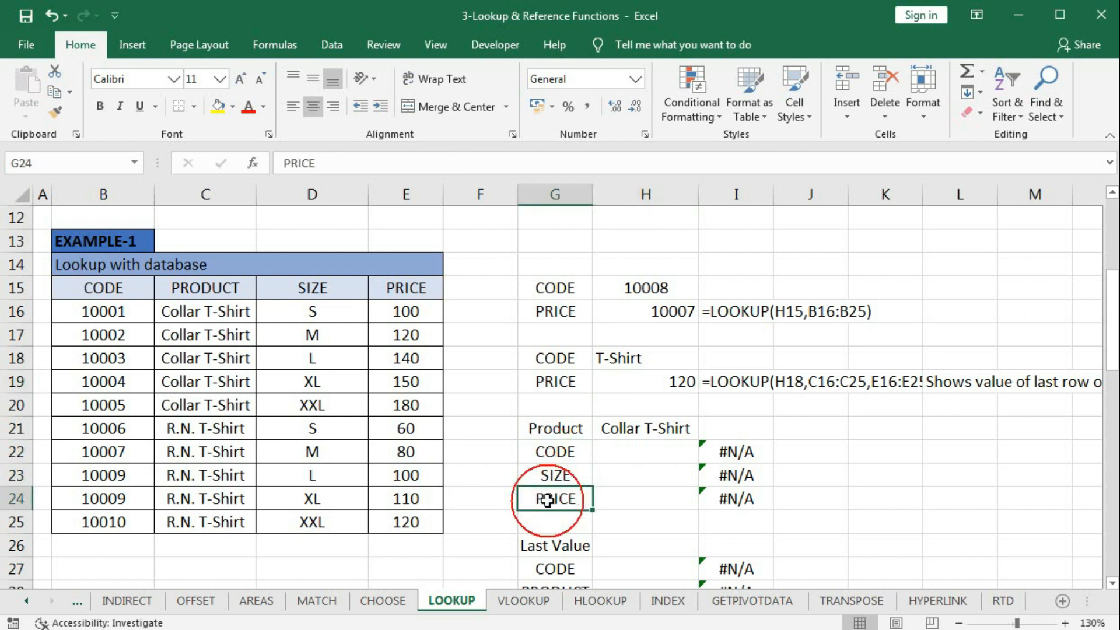
{"action": "left_click", "coordinate": [638, 432]}
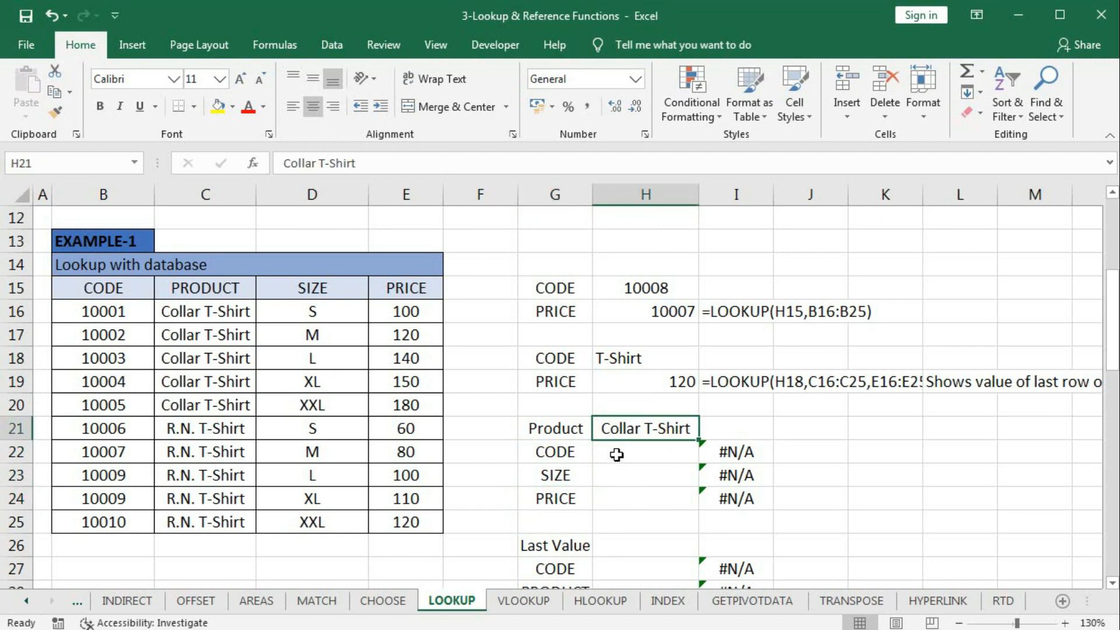
{"action": "left_click", "coordinate": [616, 454]}
{"action": "type", "text": "="}
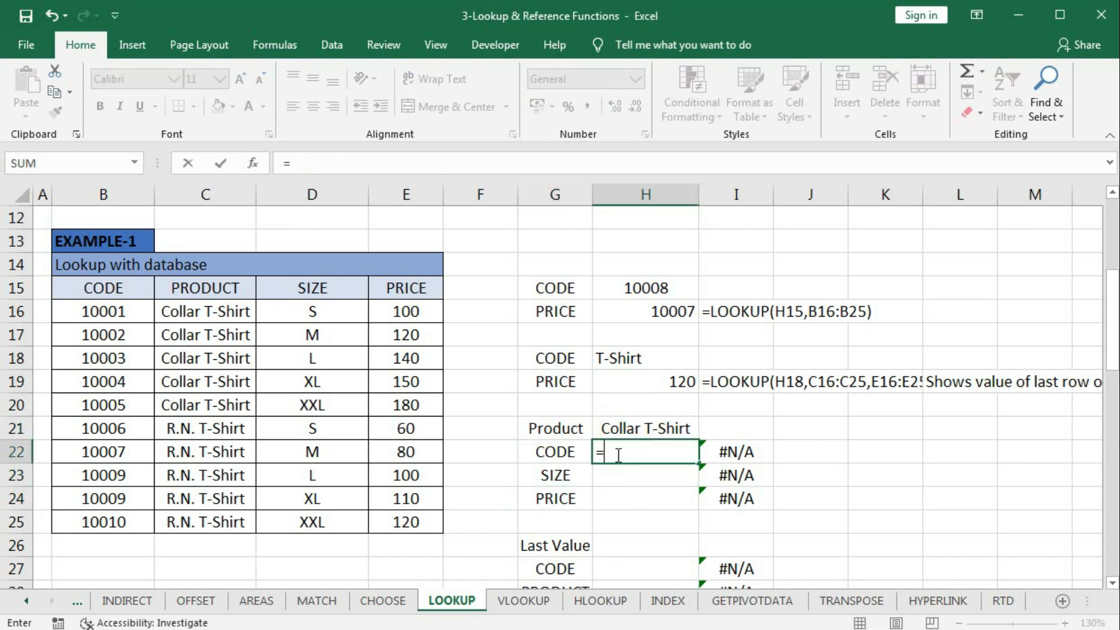
{"action": "type", "text": "loo"}
{"action": "key", "text": "Tab"}
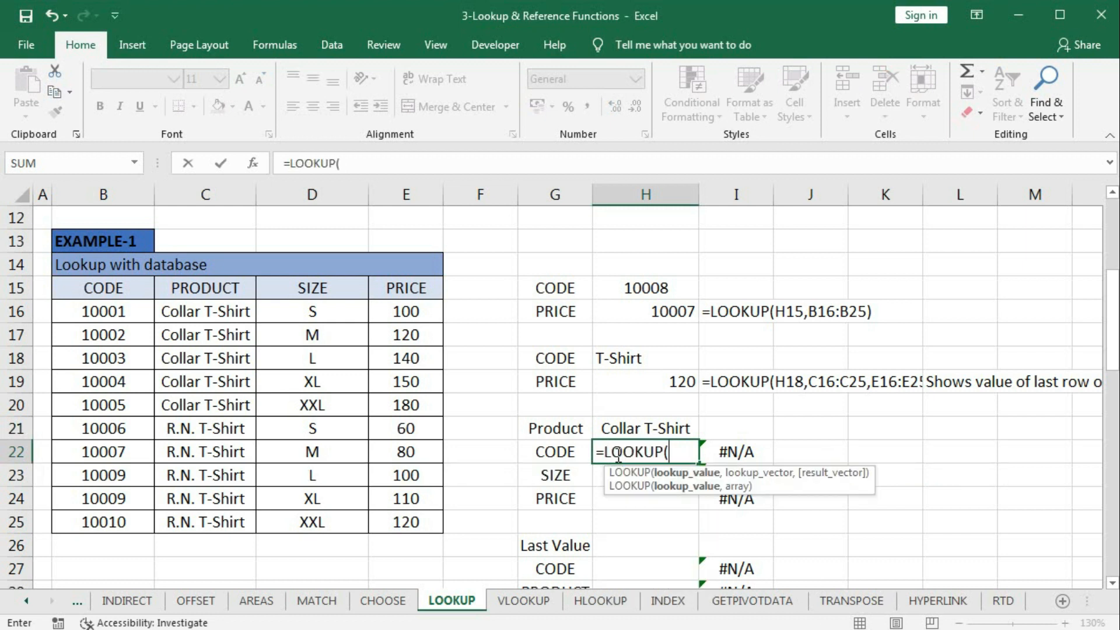
{"action": "left_click", "coordinate": [611, 424]}
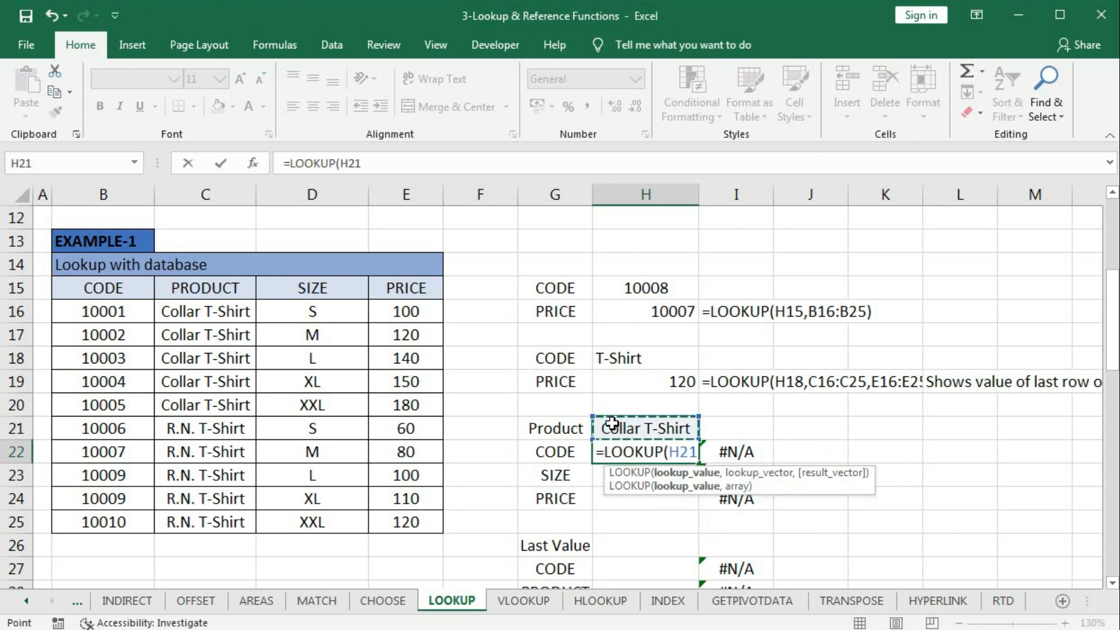
{"action": "type", "text": ","}
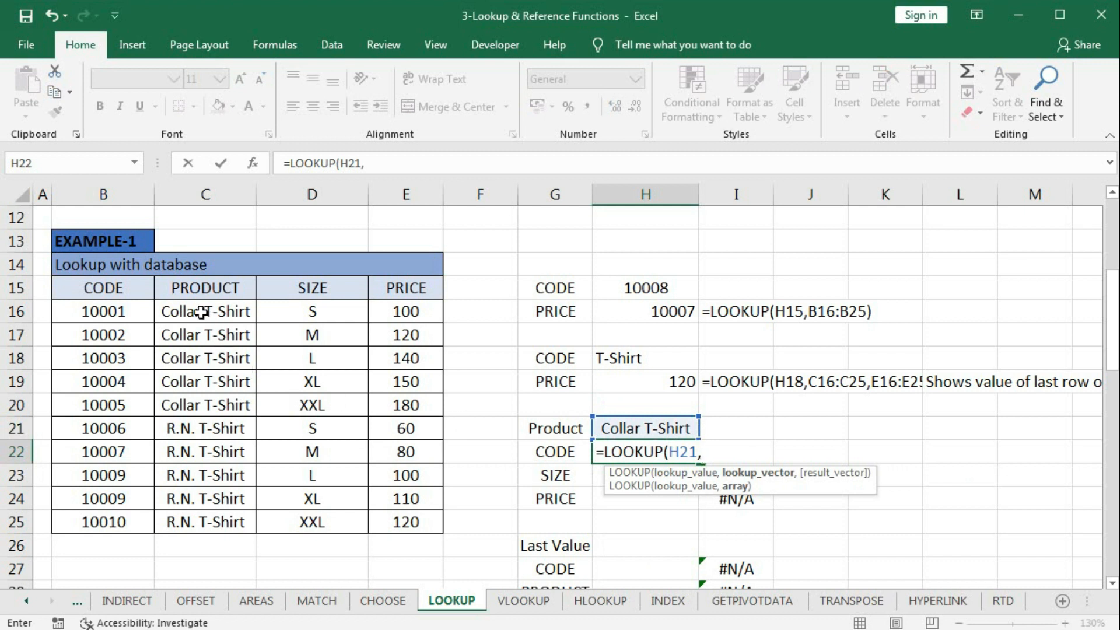
{"action": "left_click_drag", "start_coordinate": [201, 313], "coordinate": [201, 522]}
{"action": "type", "text": ","}
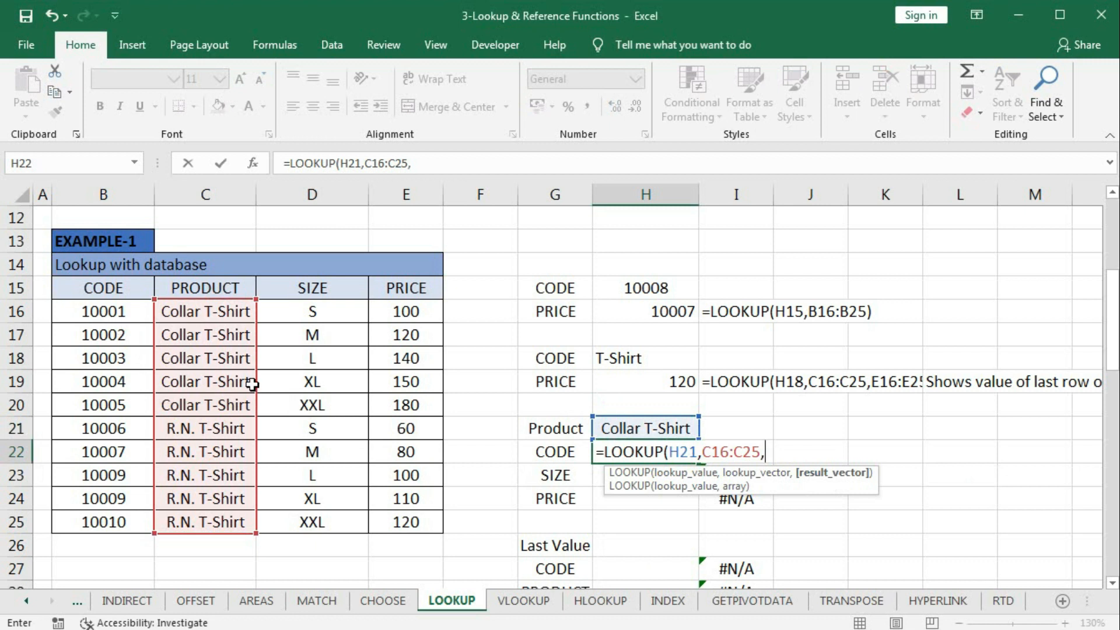
{"action": "left_click", "coordinate": [90, 311]}
{"action": "left_click_drag", "start_coordinate": [91, 360], "coordinate": [97, 516]}
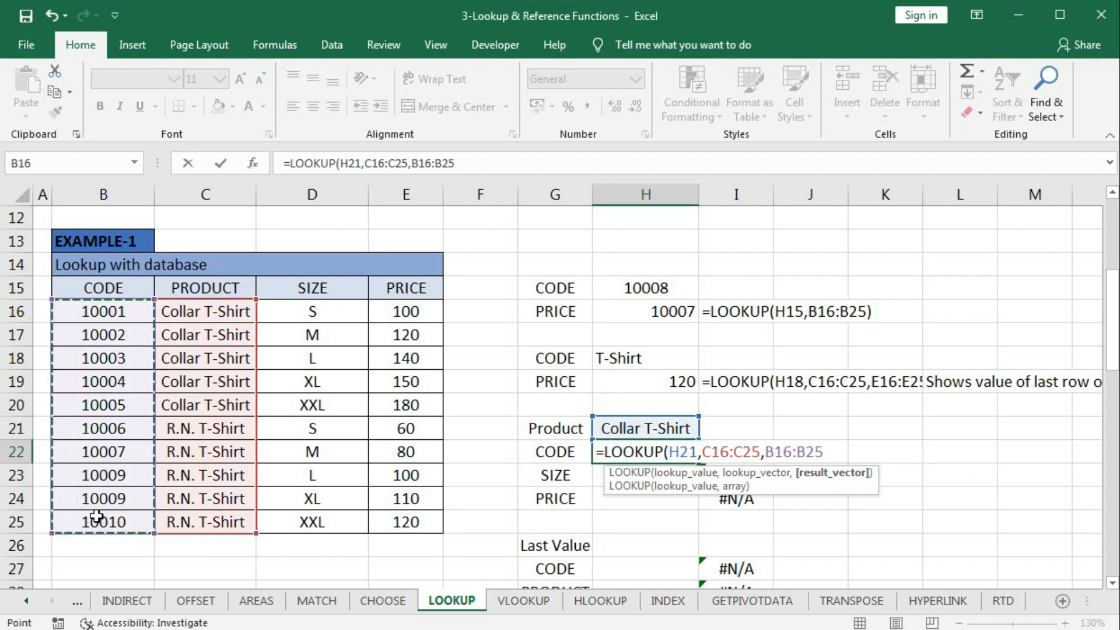
{"action": "type", "text": ")"}
{"action": "key", "text": "Return"}
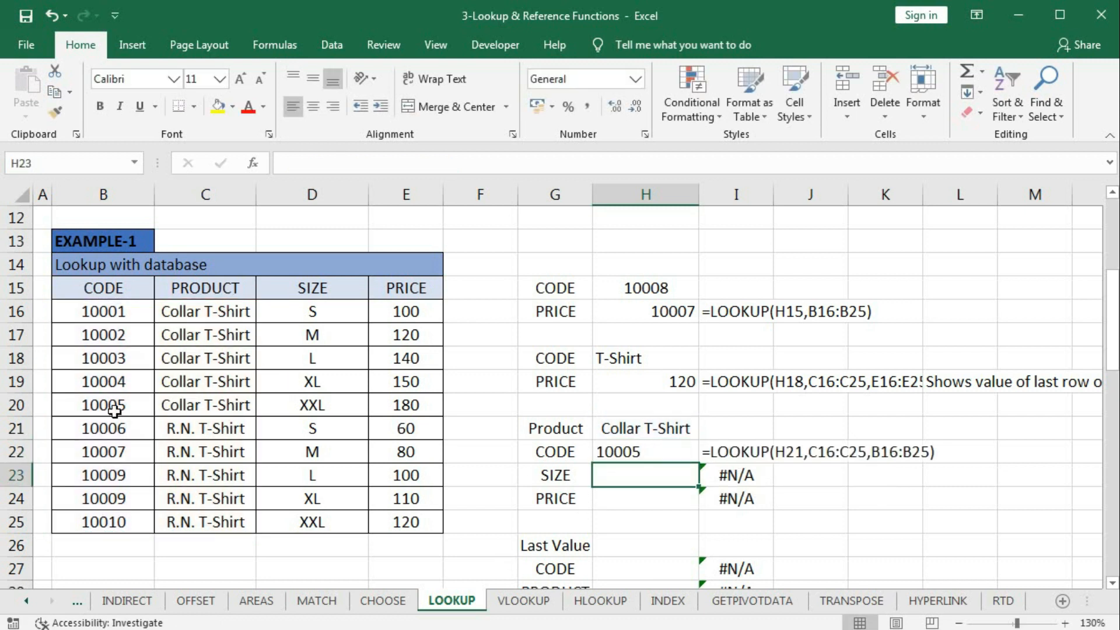
Enter a LOOKUP formula in H23 that finds the H21 product in C16:C25 and returns its size from D16:D25.
{"action": "type", "text": "="}
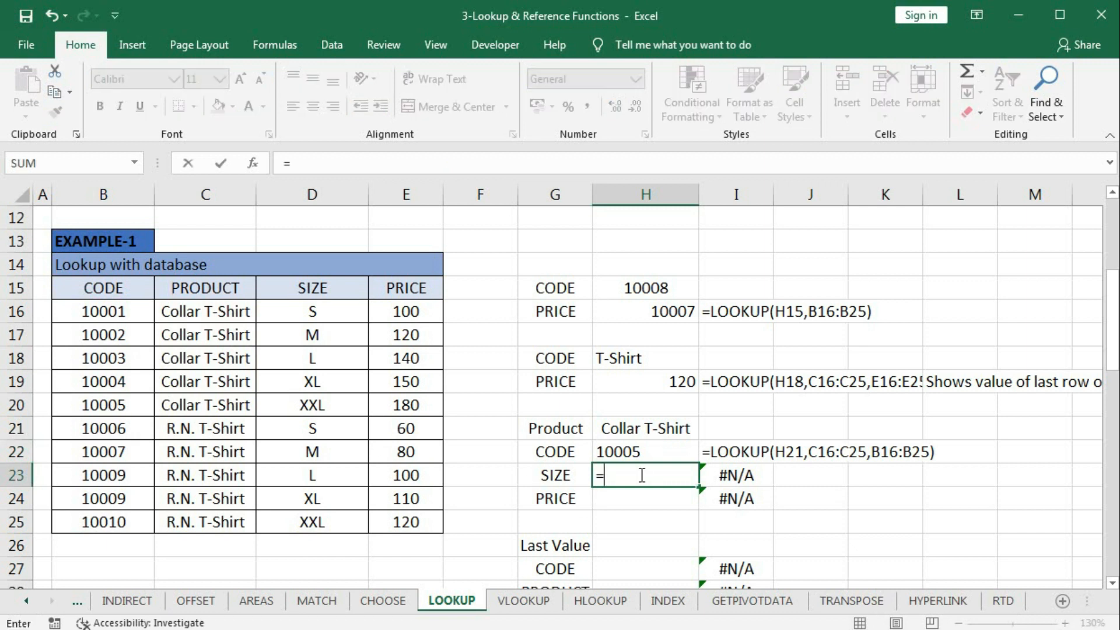
{"action": "type", "text": "loo"}
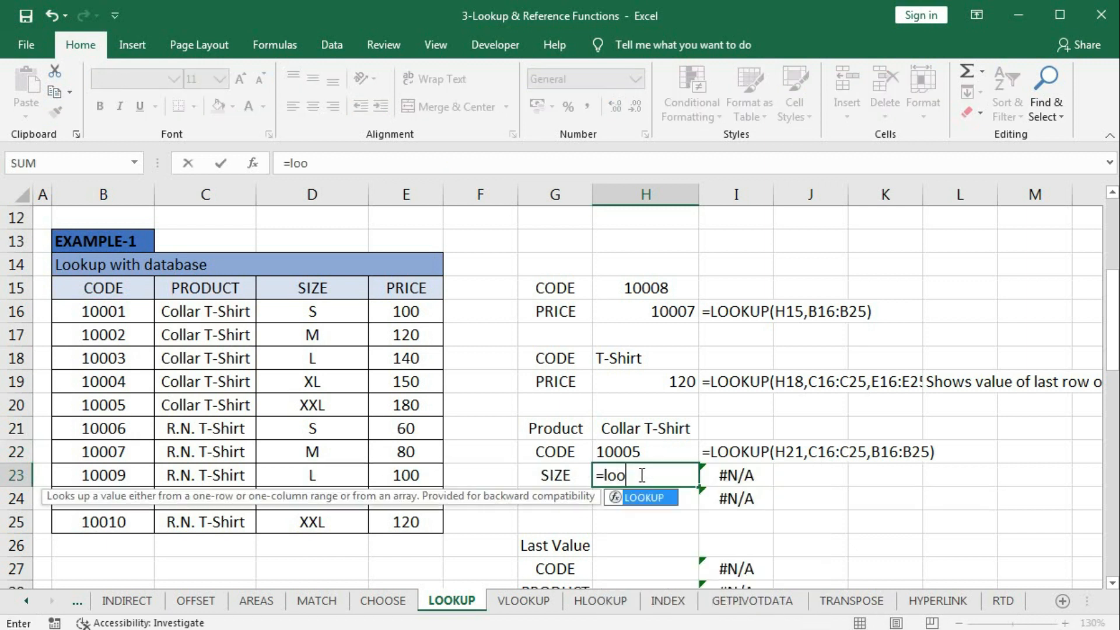
{"action": "key", "text": "Tab"}
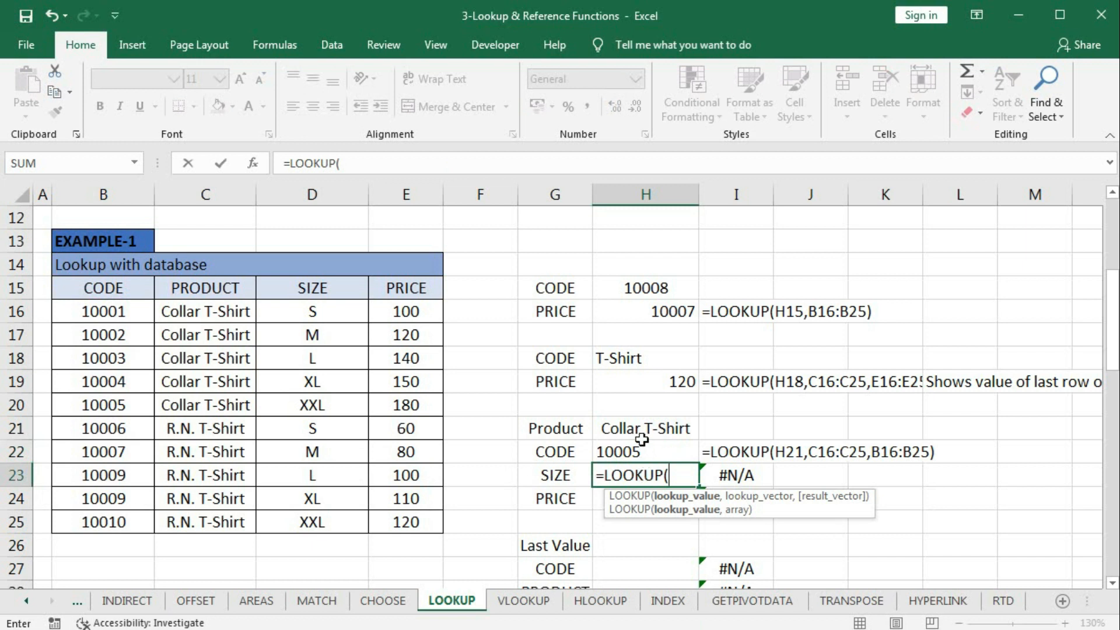
{"action": "left_click", "coordinate": [639, 428]}
{"action": "type", "text": ","}
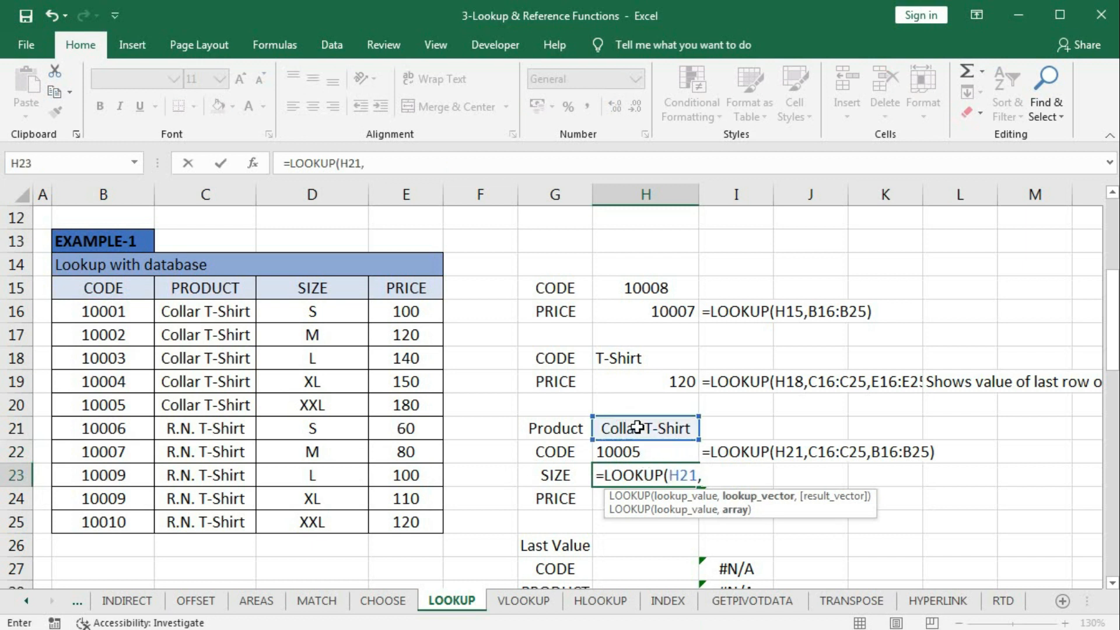
{"action": "left_click_drag", "start_coordinate": [211, 318], "coordinate": [212, 518]}
{"action": "type", "text": ","}
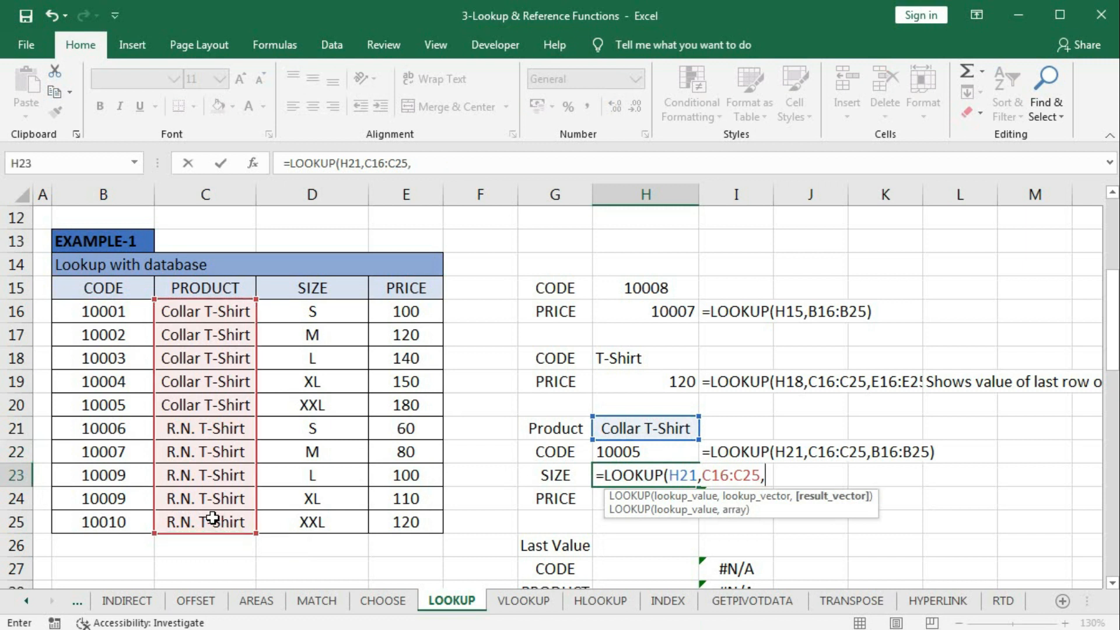
{"action": "left_click_drag", "start_coordinate": [298, 318], "coordinate": [304, 515]}
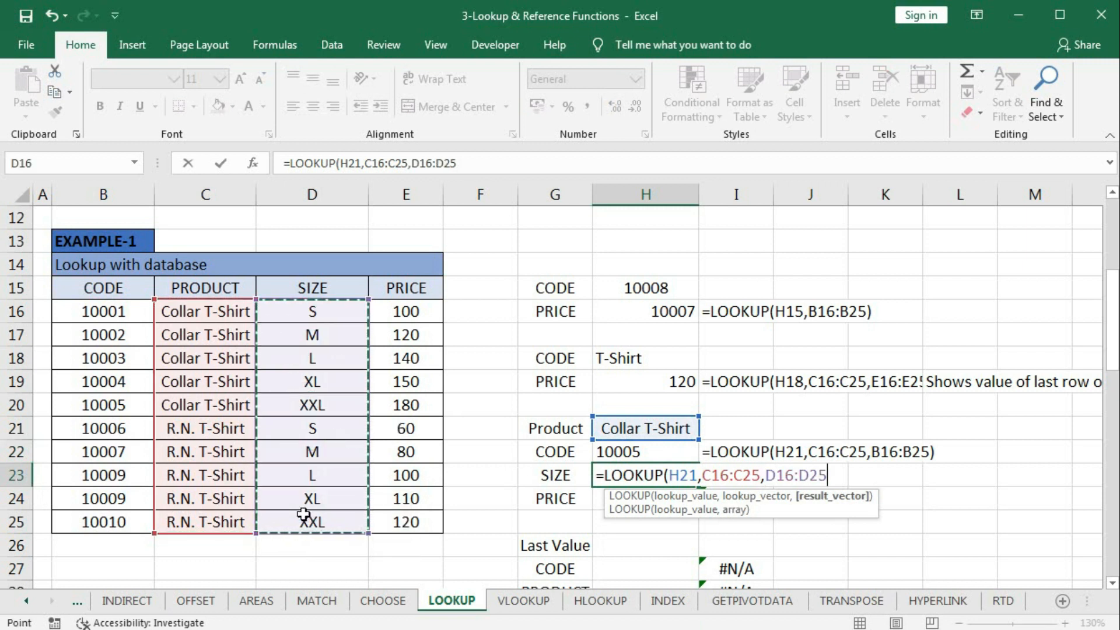
{"action": "type", "text": ")"}
{"action": "key", "text": "Return"}
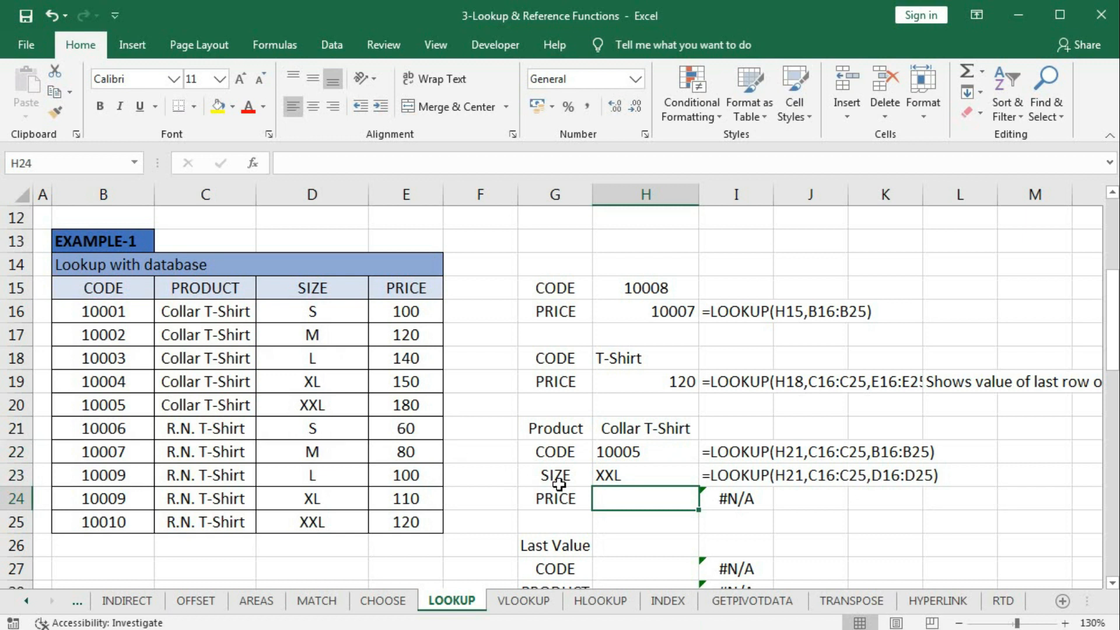
Enter a LOOKUP formula in H24 that finds the H21 product in C16:C25 and returns its price from E16:E25.
{"action": "type", "text": "="}
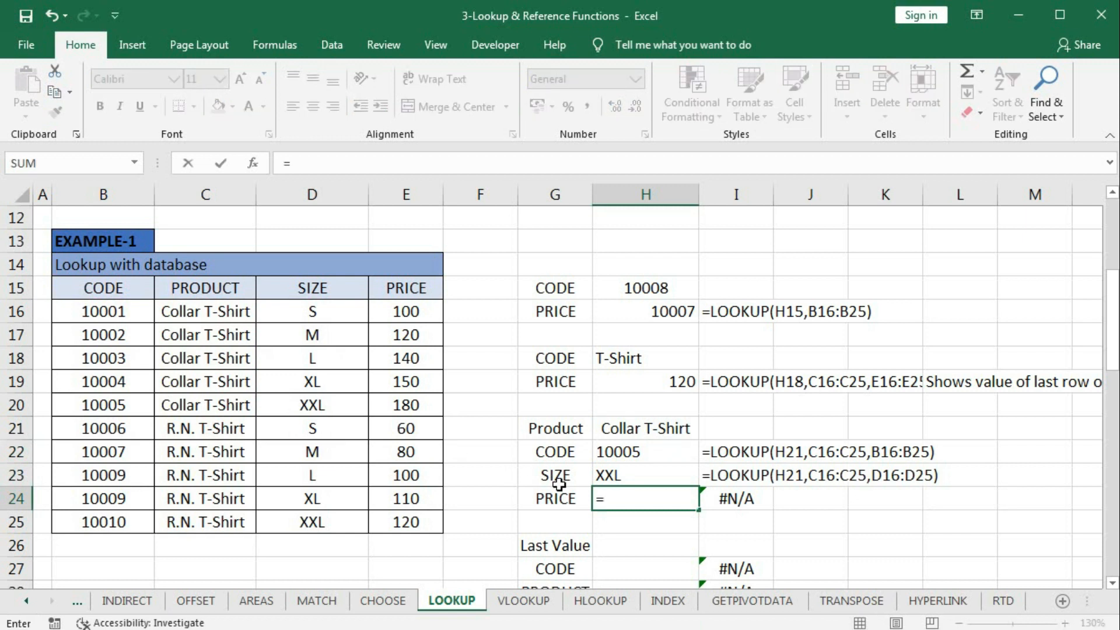
{"action": "type", "text": "lo"}
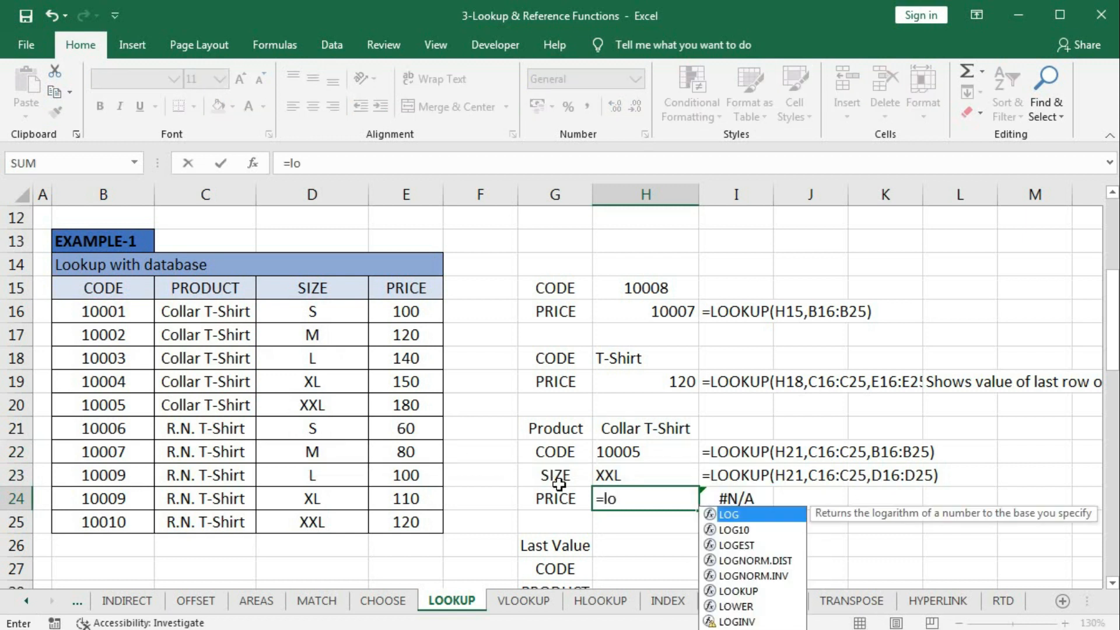
{"action": "type", "text": "okup("}
{"action": "left_click", "coordinate": [604, 428]}
{"action": "type", "text": ","}
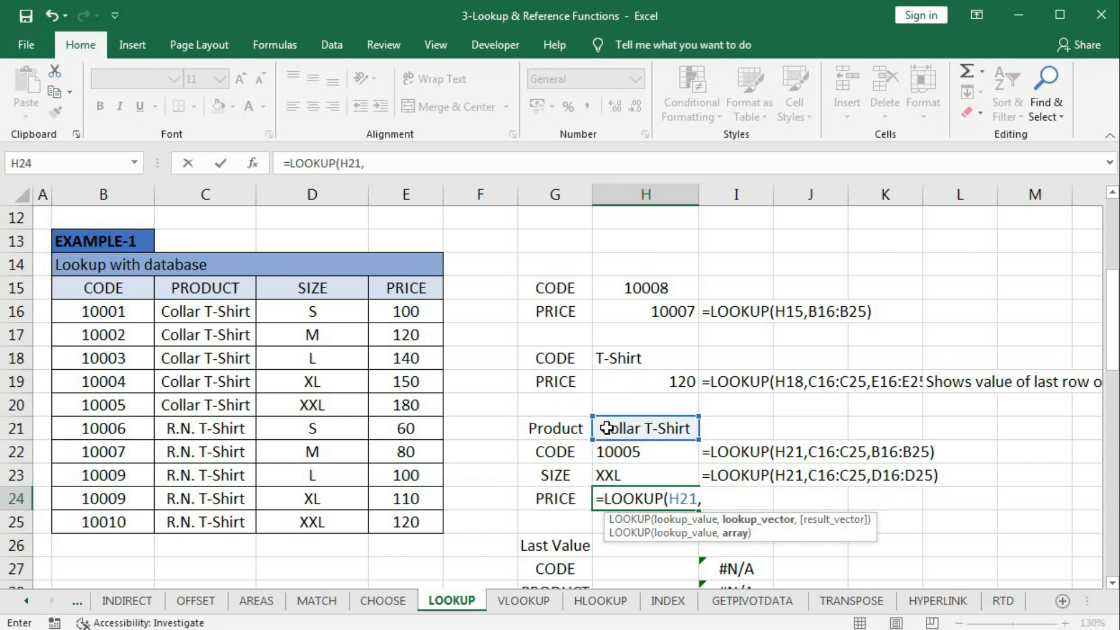
{"action": "left_click_drag", "start_coordinate": [184, 315], "coordinate": [182, 516]}
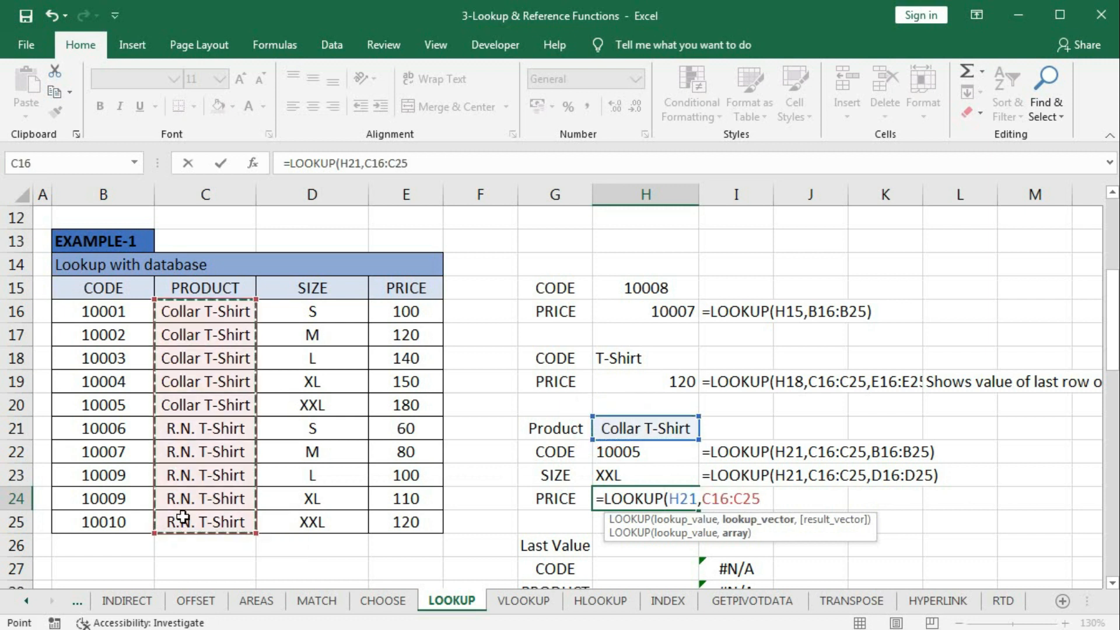
{"action": "type", "text": ","}
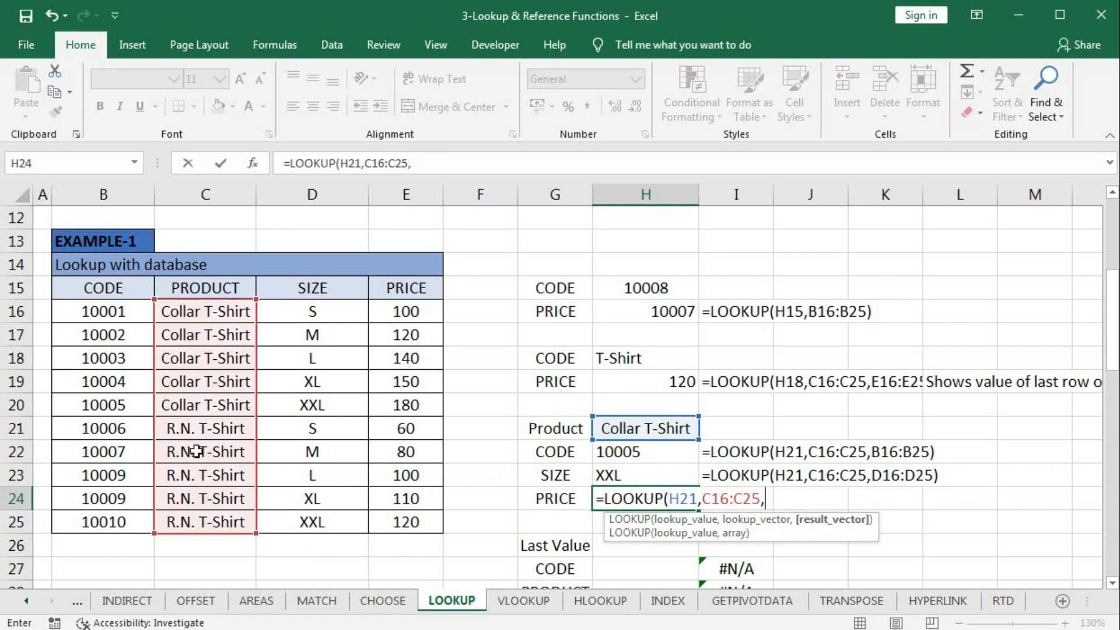
{"action": "left_click_drag", "start_coordinate": [392, 315], "coordinate": [391, 512]}
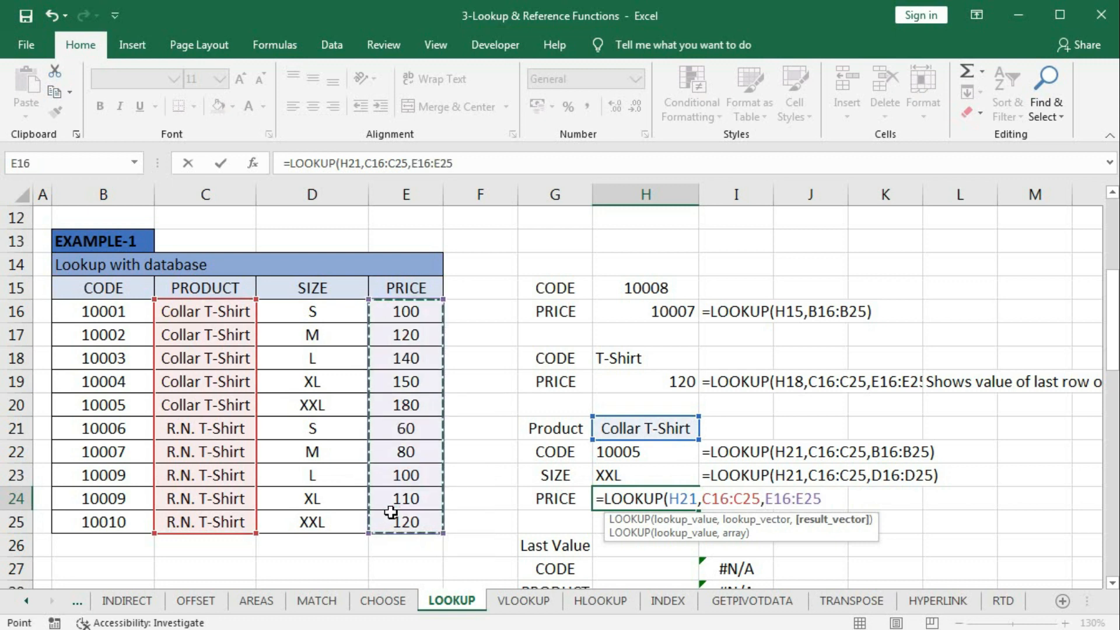
{"action": "type", "text": ")"}
{"action": "key", "text": "Return"}
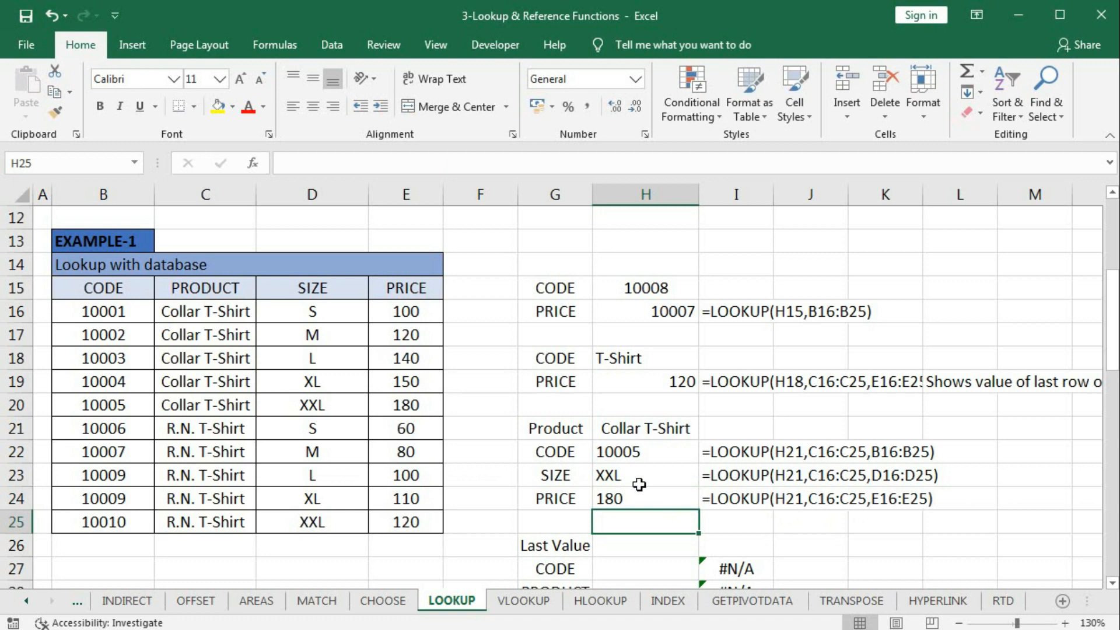
Begin a LOOKUP formula in H27, the last-value CODE cell, with lookup value 2 and lookup vector 1/B16:B30<>"".
{"action": "scroll", "coordinate": [639, 483], "scroll_direction": "down", "scroll_amount": 2}
{"action": "scroll", "coordinate": [639, 484], "scroll_direction": "up", "scroll_amount": 1}
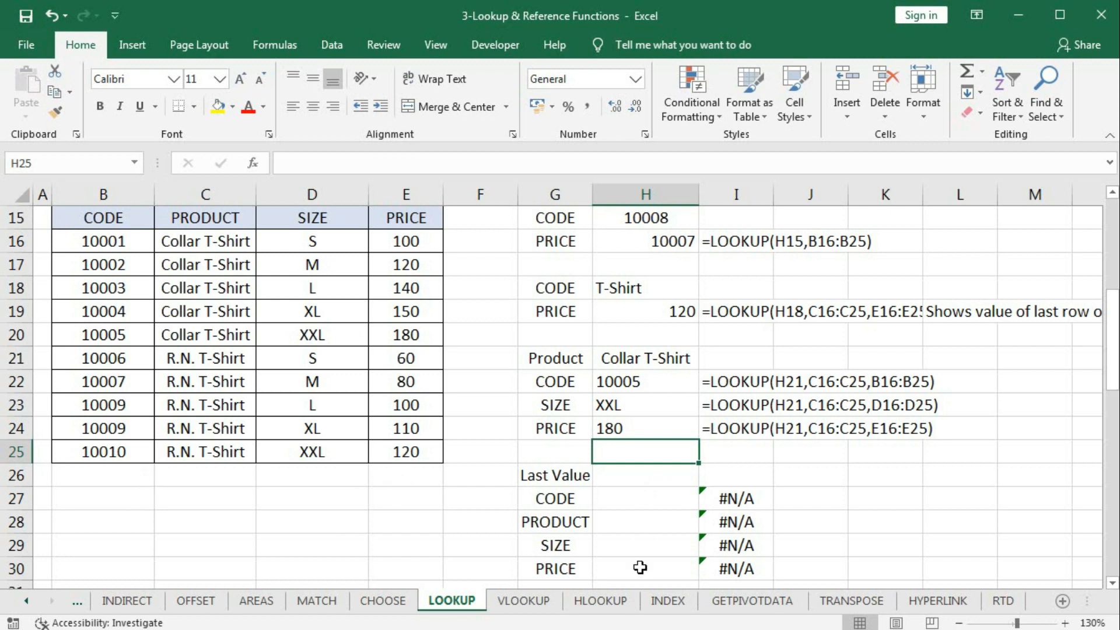
{"action": "left_click", "coordinate": [644, 501]}
{"action": "scroll", "coordinate": [651, 534], "scroll_direction": "down", "scroll_amount": 1}
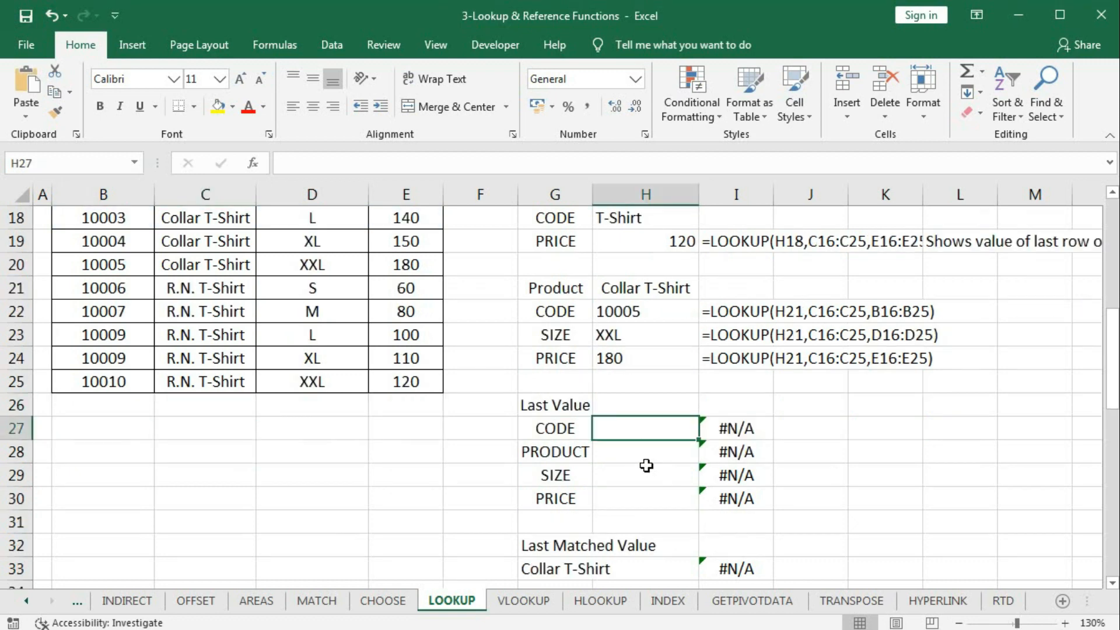
{"action": "type", "text": "=loo"}
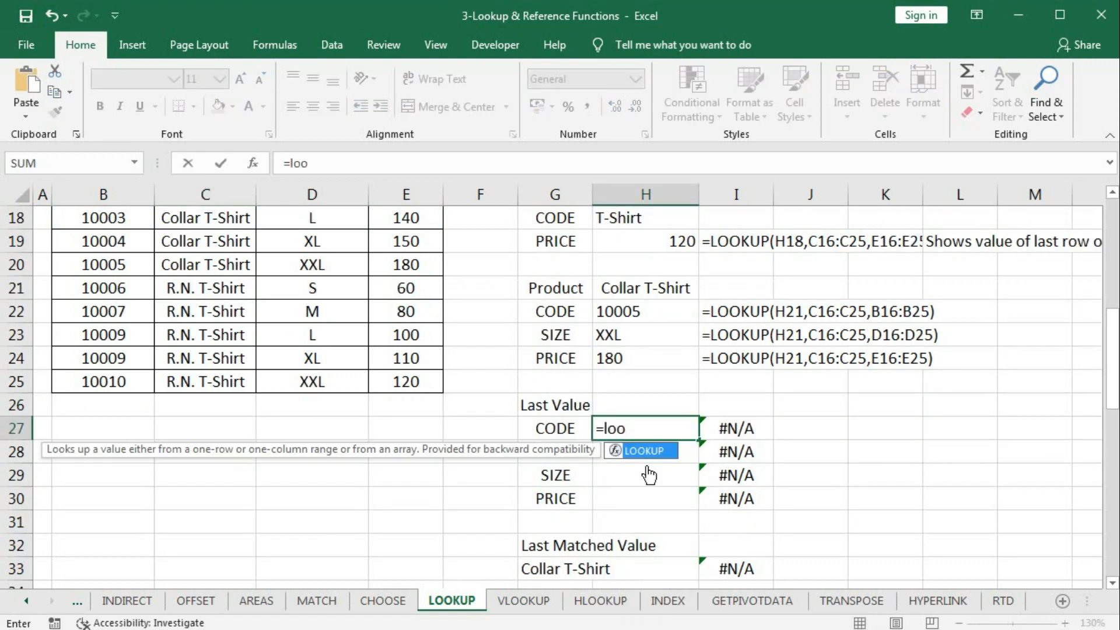
{"action": "key", "text": "Tab"}
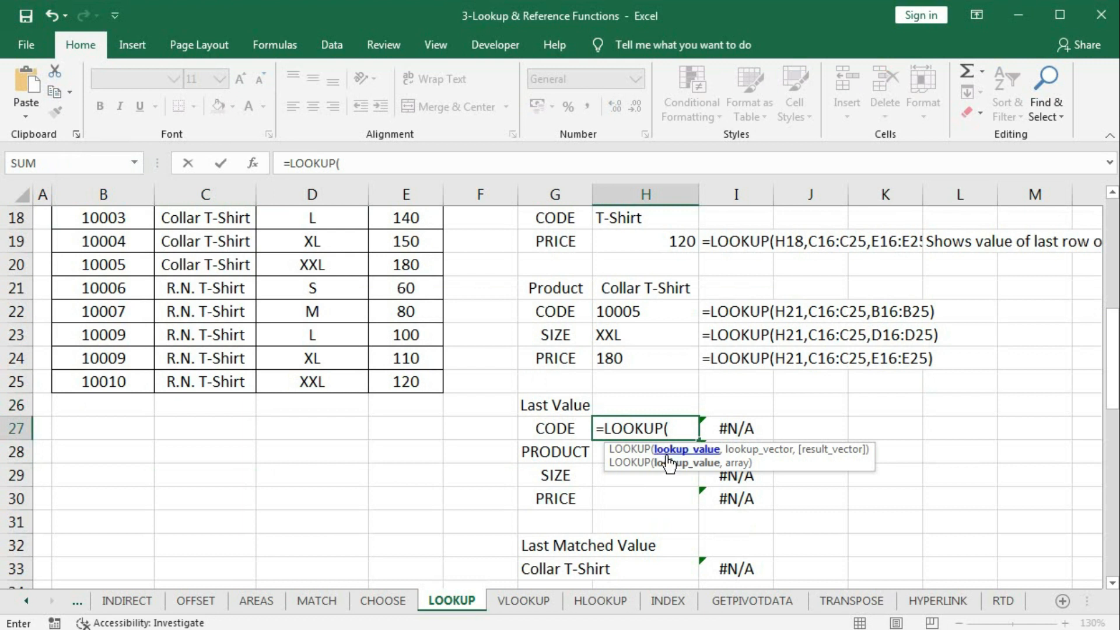
{"action": "type", "text": "2"}
{"action": "type", "text": "2,"}
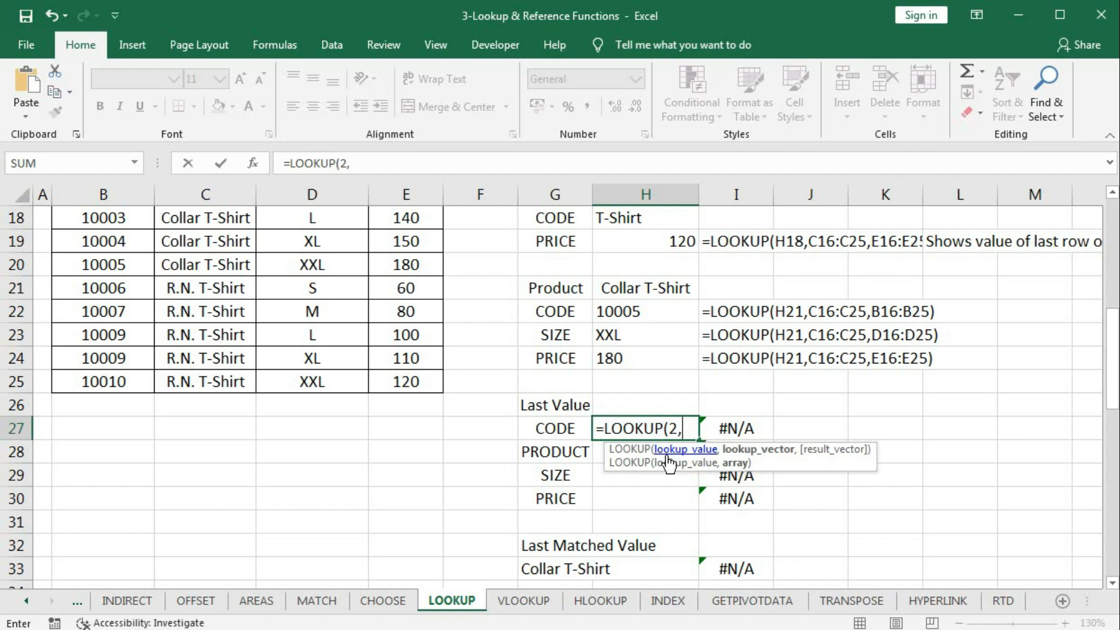
{"action": "type", "text": "1/"}
{"action": "scroll", "coordinate": [348, 492], "scroll_direction": "up", "scroll_amount": 1}
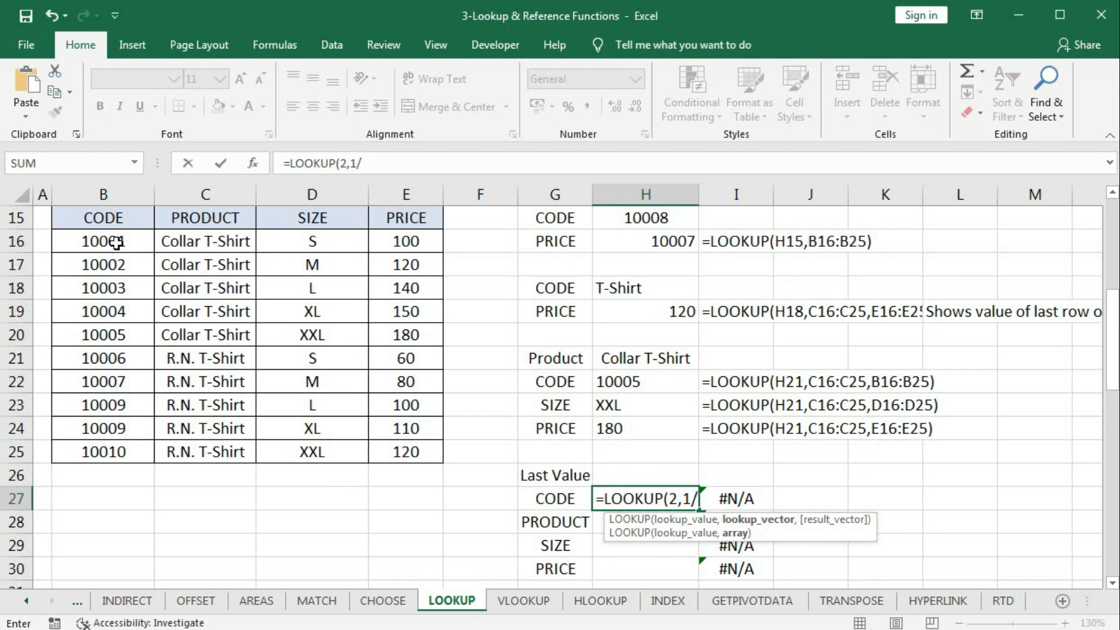
{"action": "left_click_drag", "start_coordinate": [116, 243], "coordinate": [105, 564]}
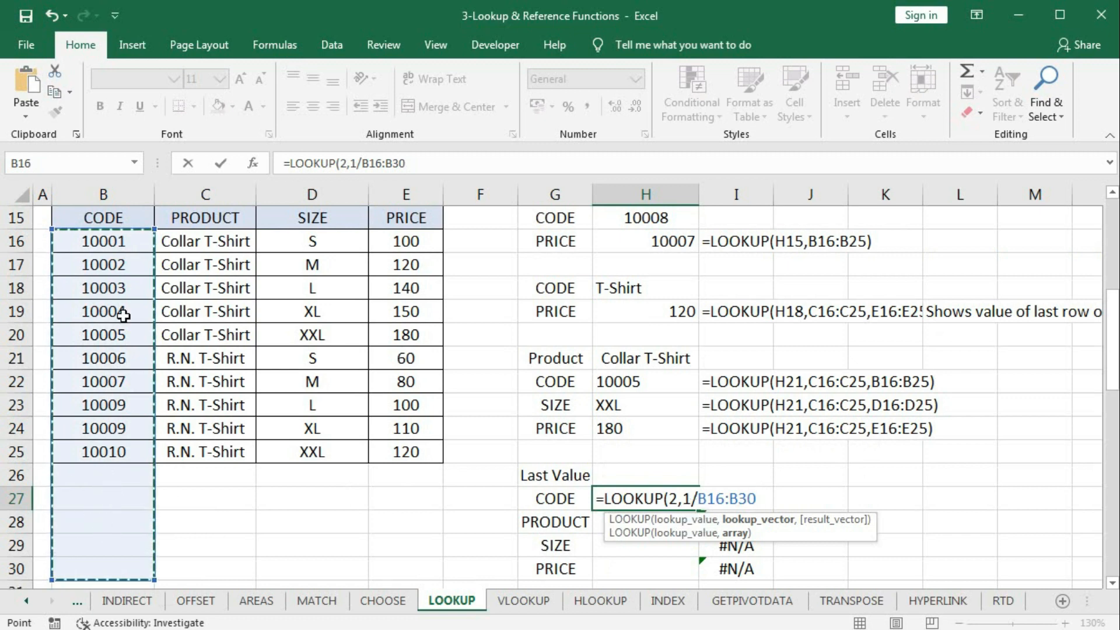
{"action": "type", "text": "<"}
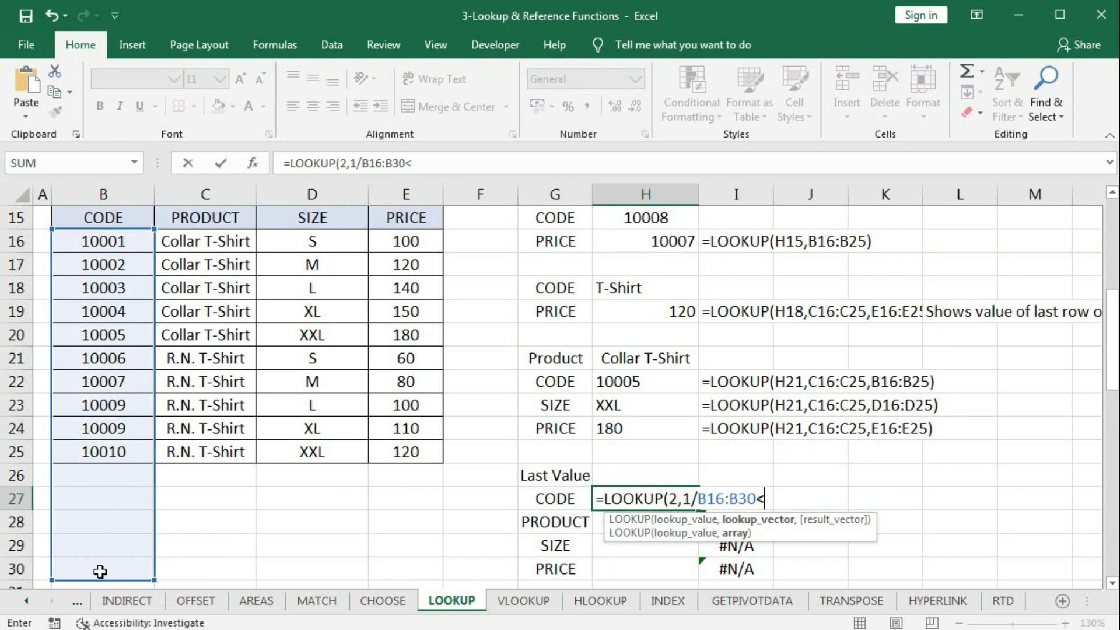
{"action": "type", "text": ">\"\")"}
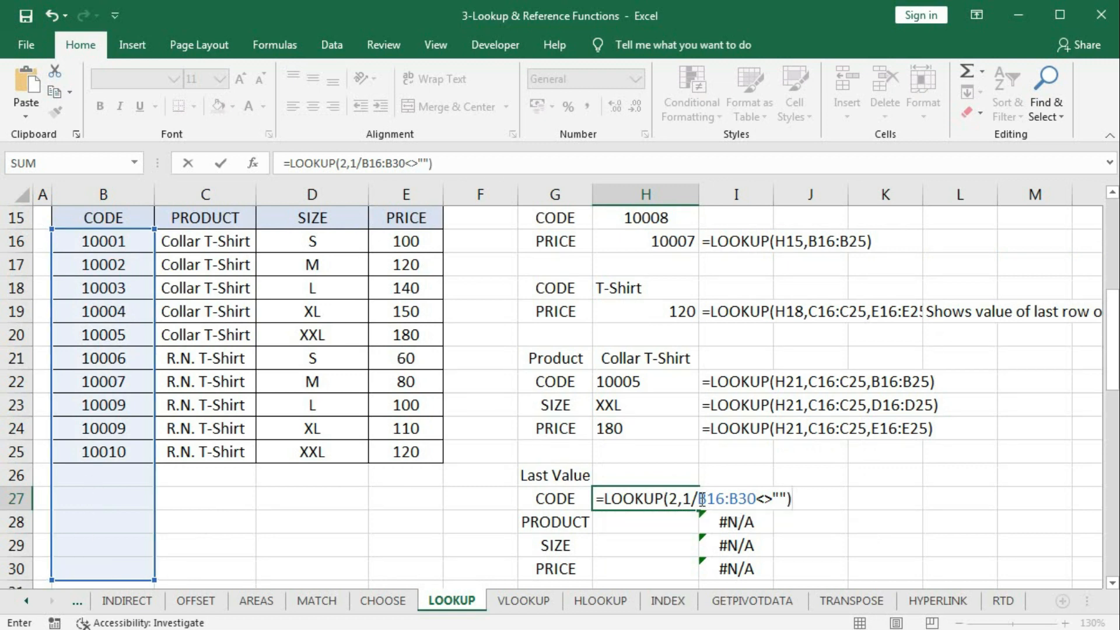
Wrap the B16:B30<>"" condition of the H27 formula in parentheses and add B16:B30 as the result vector.
{"action": "left_click", "coordinate": [701, 498]}
{"action": "type", "text": "("}
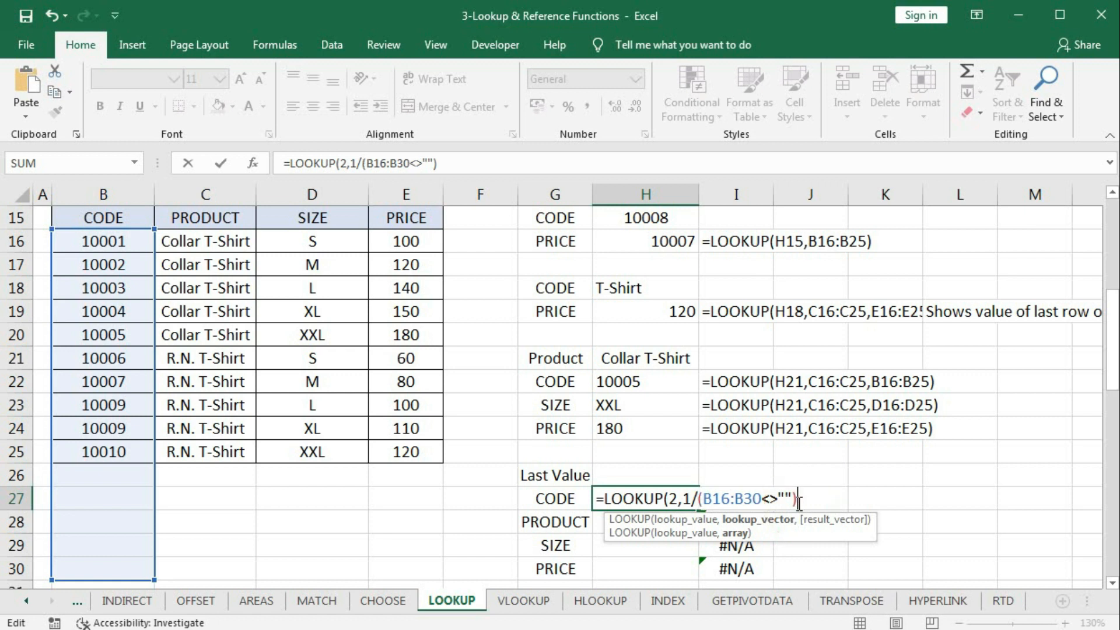
{"action": "left_click", "coordinate": [745, 522]}
{"action": "left_click", "coordinate": [803, 497]}
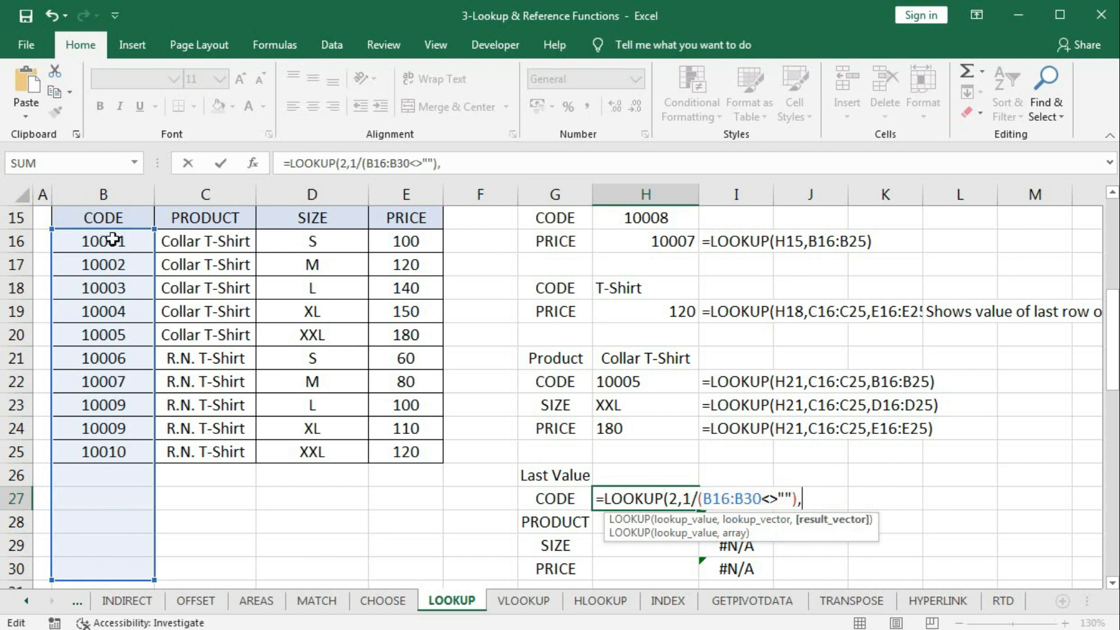
{"action": "left_click_drag", "start_coordinate": [114, 241], "coordinate": [107, 563]}
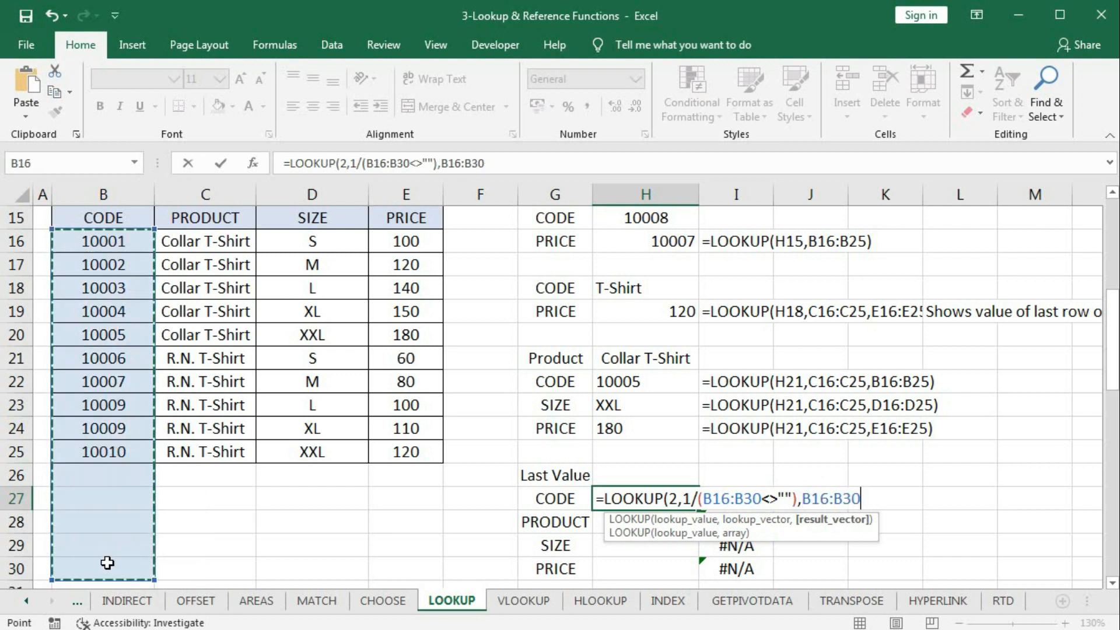
{"action": "type", "text": ")"}
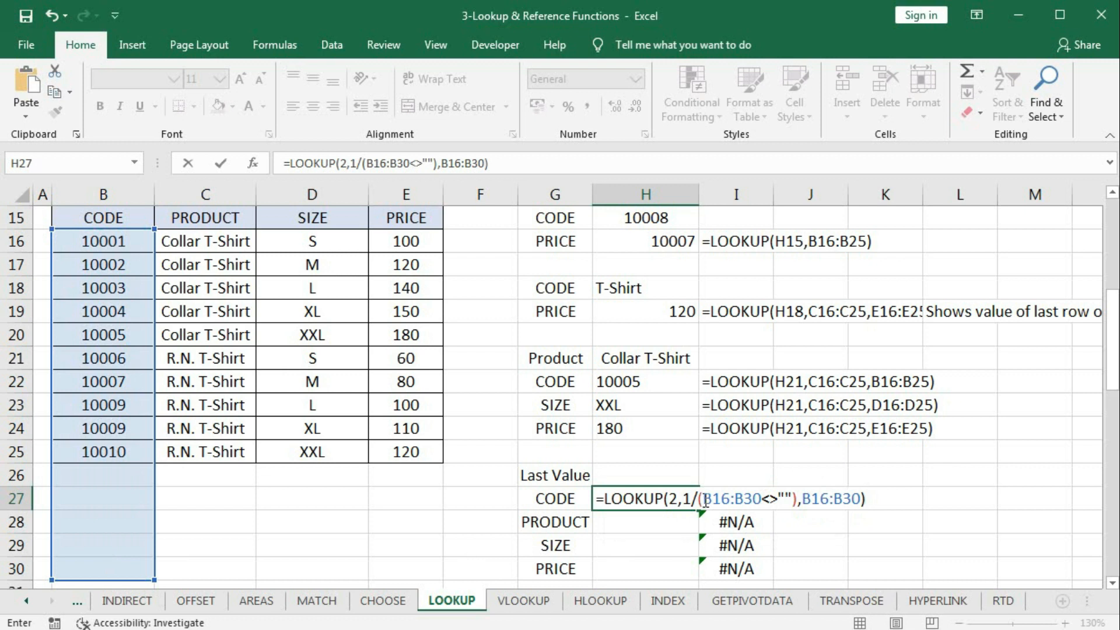
Evaluate the (B16:B30<>"") part inside the H27 formula to inspect its array, restoring the expression after each preview.
{"action": "left_click_drag", "start_coordinate": [700, 499], "coordinate": [797, 498]}
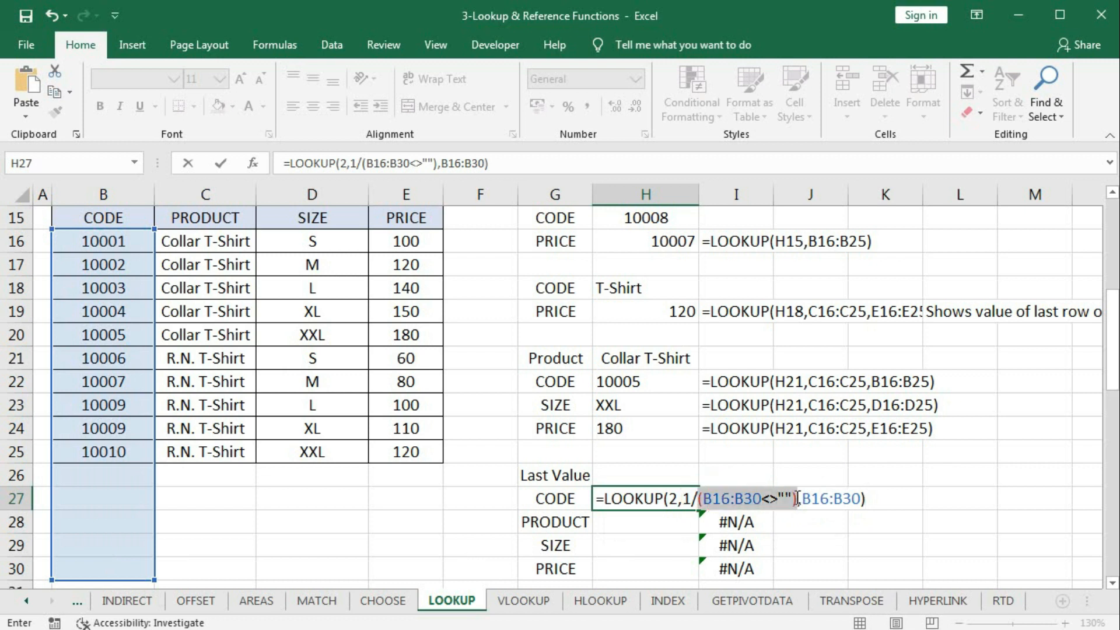
{"action": "key", "text": "F9"}
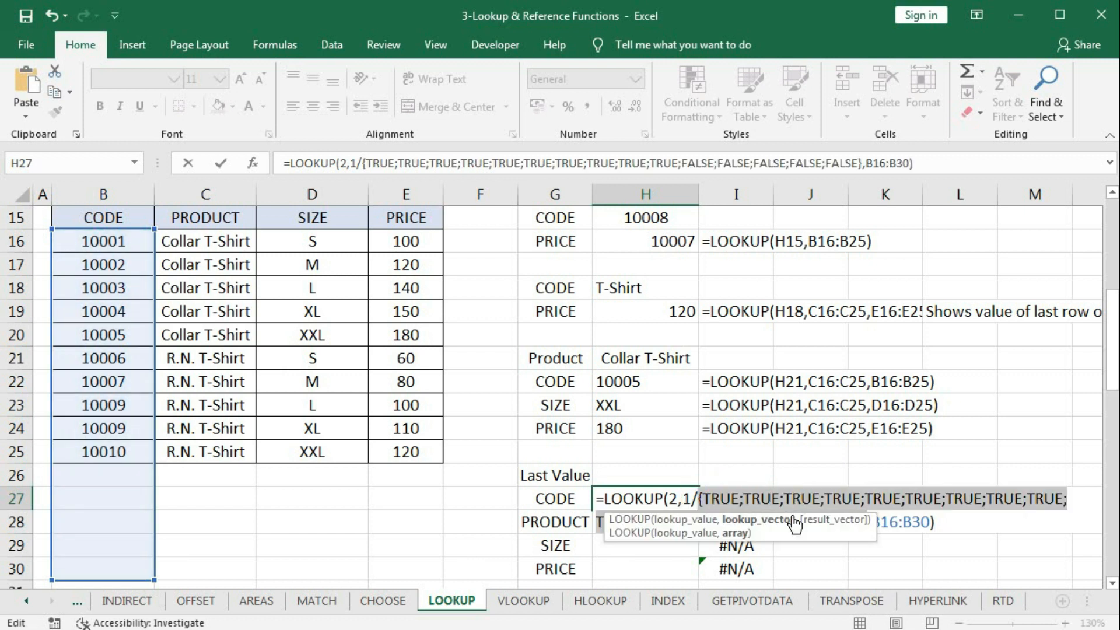
{"action": "key", "text": "ctrl+z"}
{"action": "key", "text": "F9"}
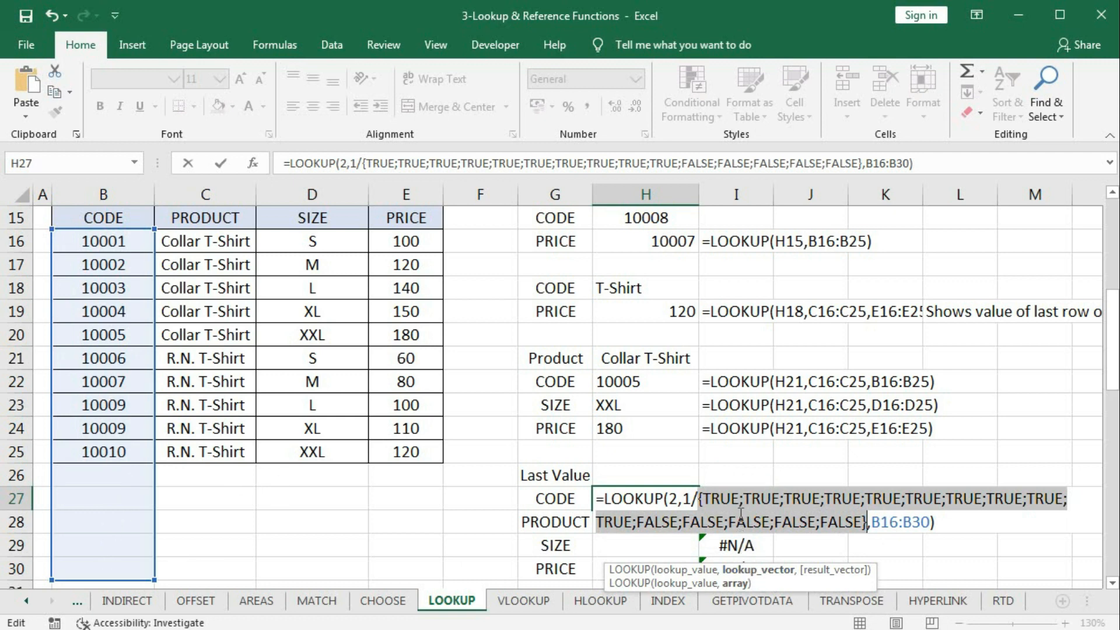
{"action": "key", "text": "ctrl+z"}
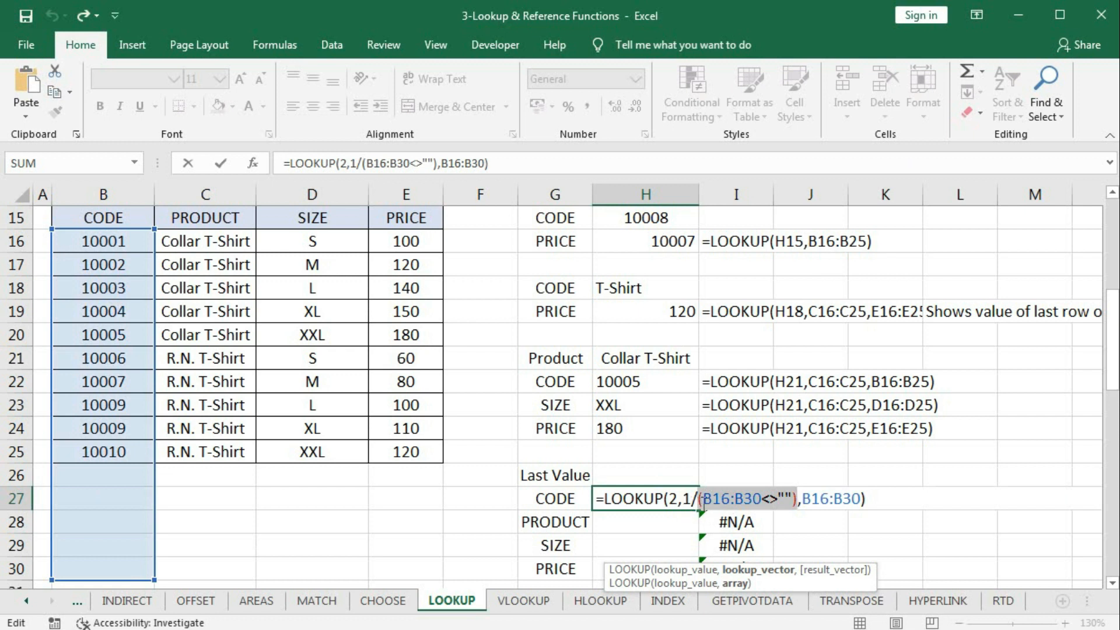
Evaluate the 1/(B16:B30<>"") part inside the H27 formula and highlight the last 1 in its array.
{"action": "left_click", "coordinate": [711, 503]}
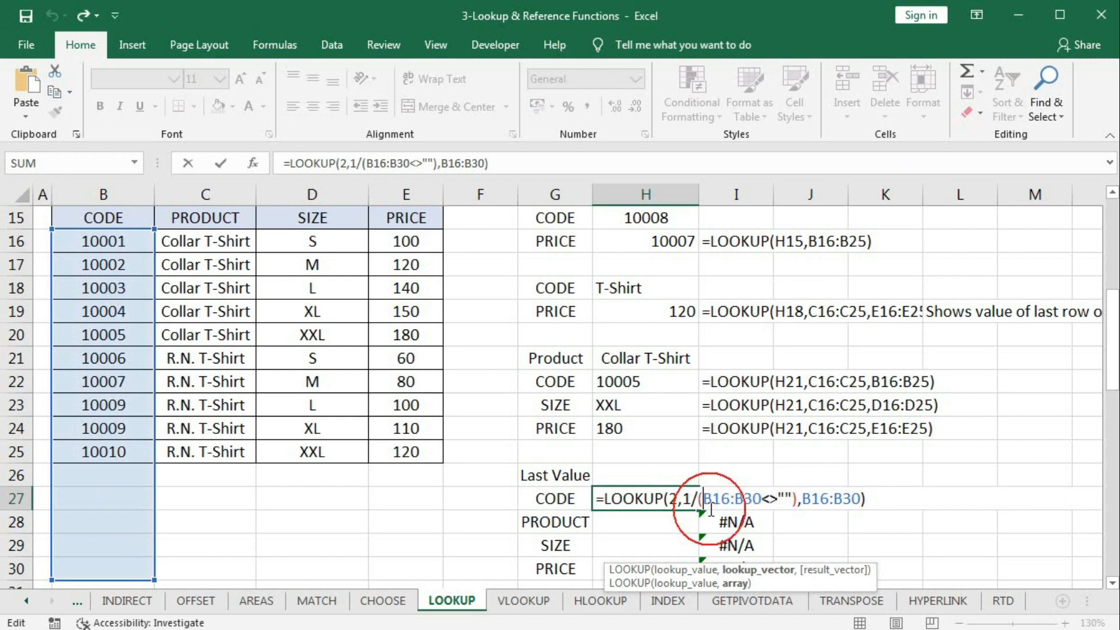
{"action": "left_click", "coordinate": [752, 569]}
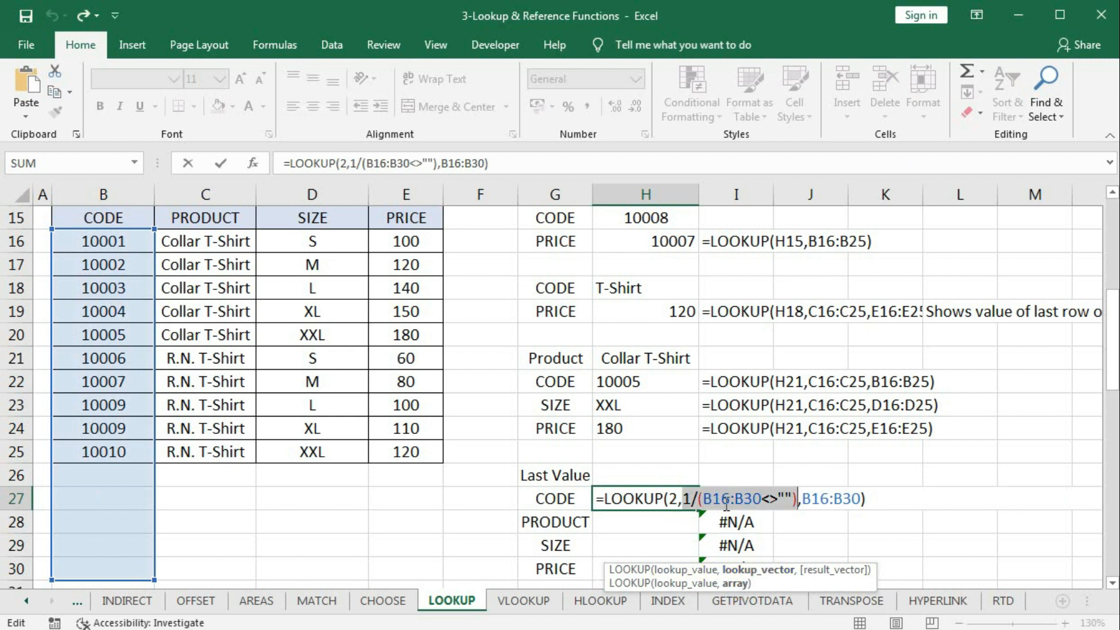
{"action": "key", "text": "F9"}
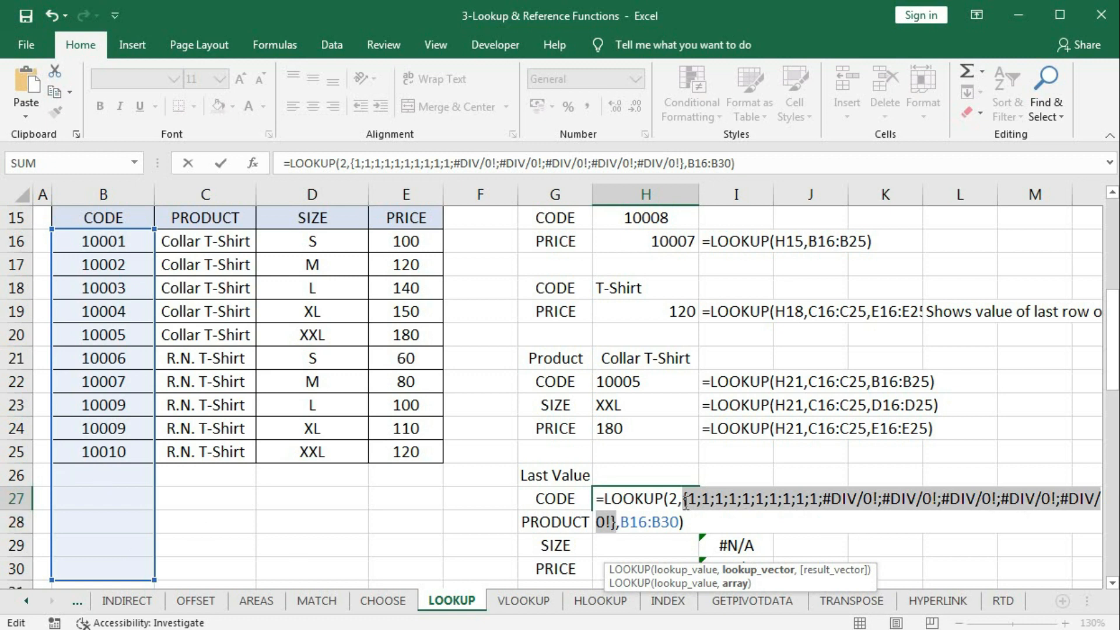
{"action": "double_click", "coordinate": [812, 499]}
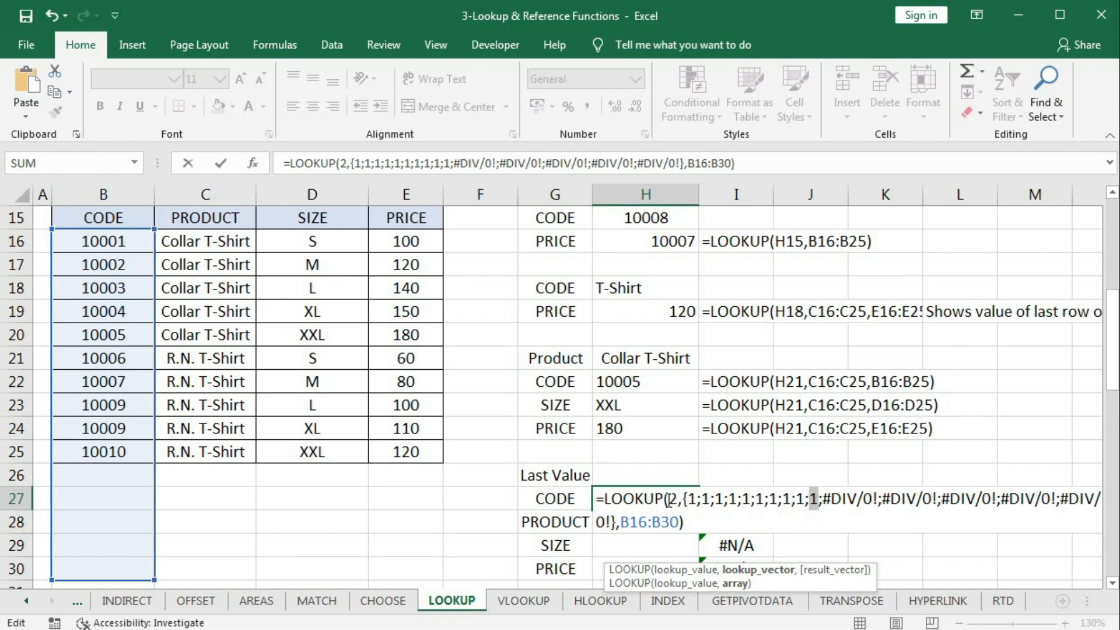
Restore the 1/(B16:B30<>"") expression in the H27 formula, change its lookup value to 1 and commit the formula.
{"action": "key", "text": "ctrl+z"}
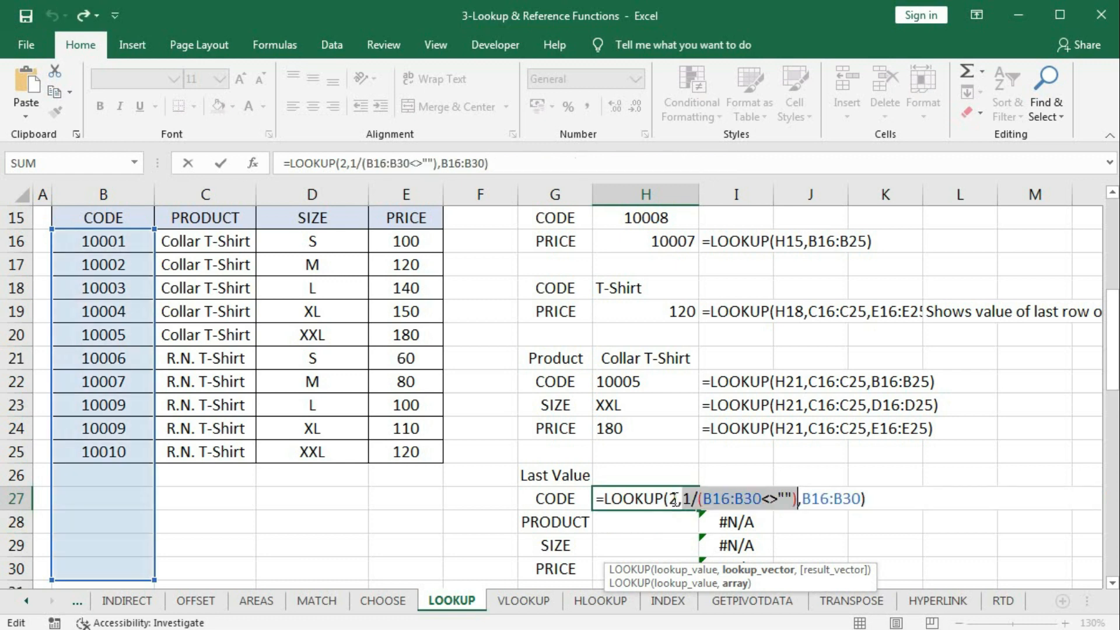
{"action": "double_click", "coordinate": [674, 500]}
{"action": "type", "text": "1"}
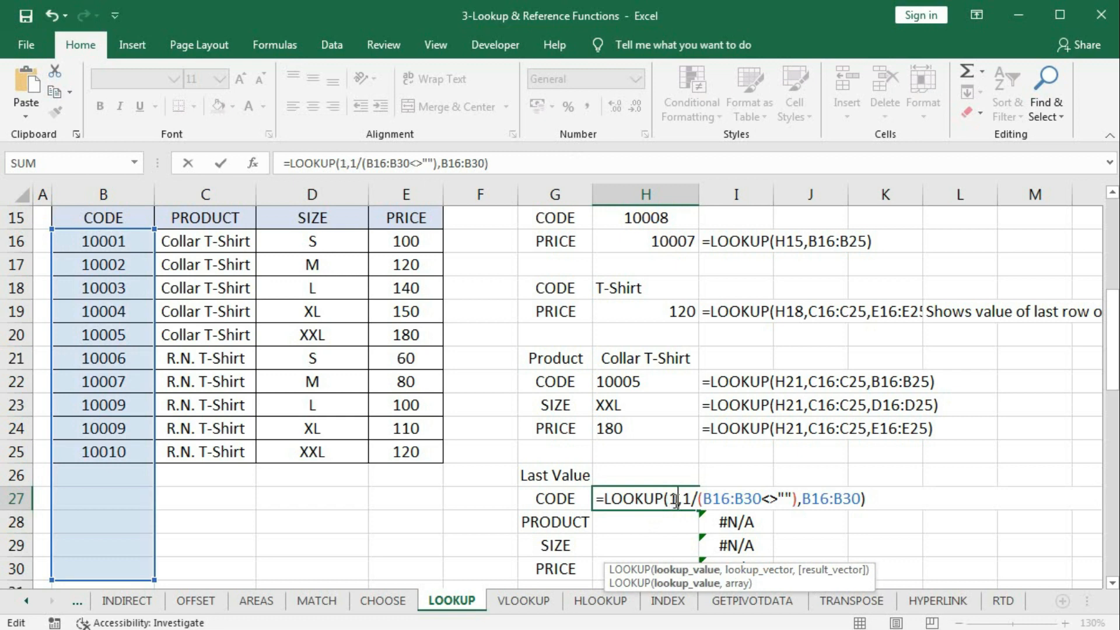
{"action": "key", "text": "Return"}
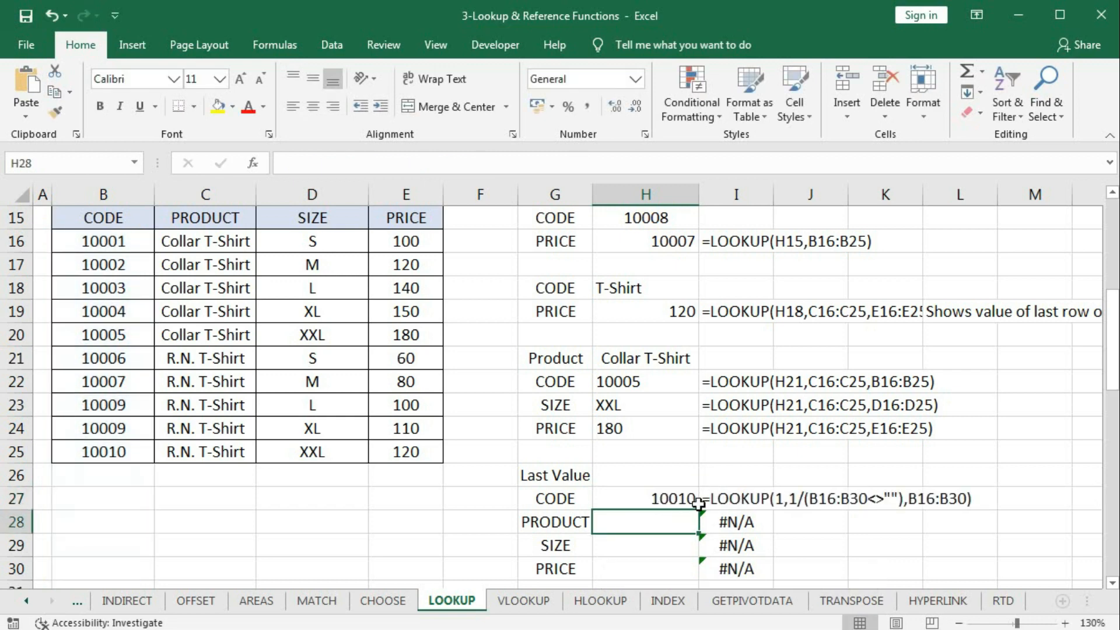
Add the codes 10011 in B26 and 10012 in B27 below the CODE column to test the last-value formula.
{"action": "left_click", "coordinate": [59, 467]}
{"action": "type", "text": "10011"}
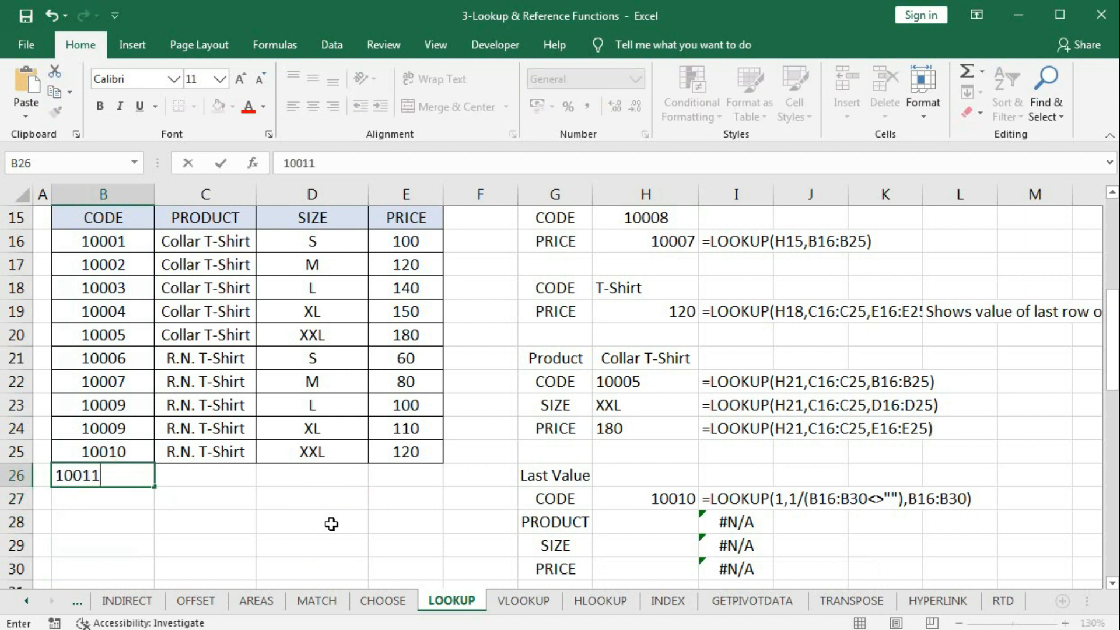
{"action": "key", "text": "Return"}
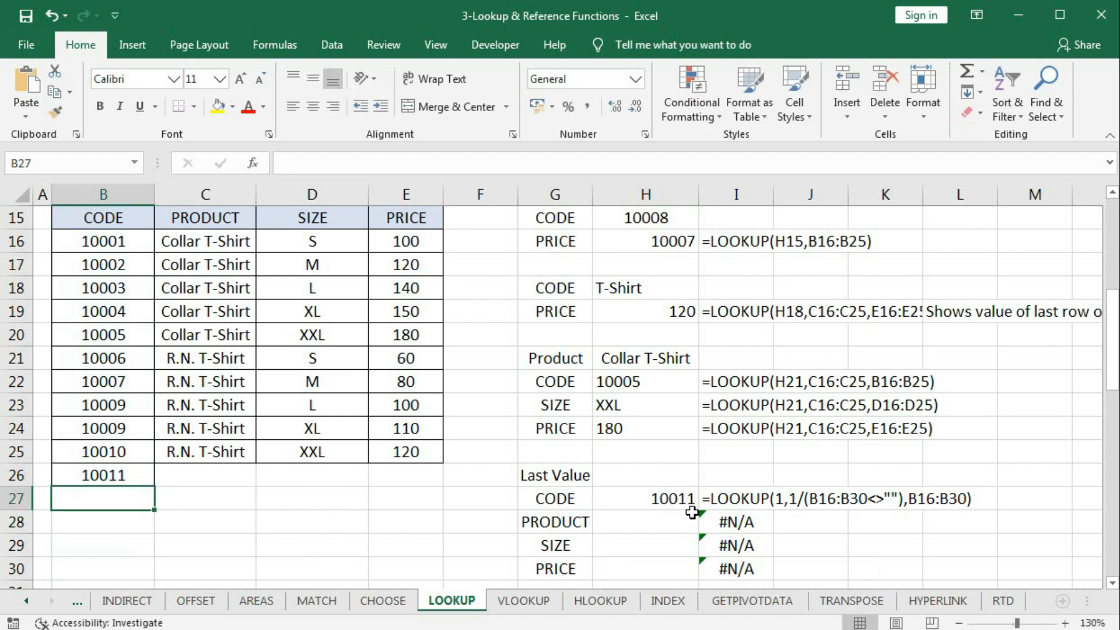
{"action": "type", "text": "10012"}
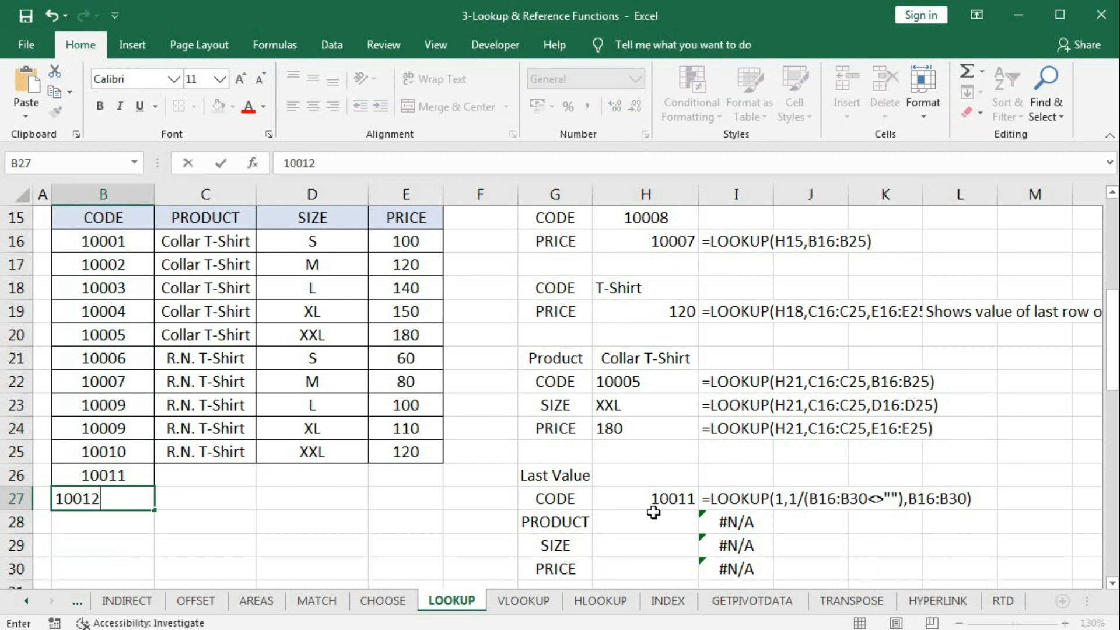
{"action": "key", "text": "Return"}
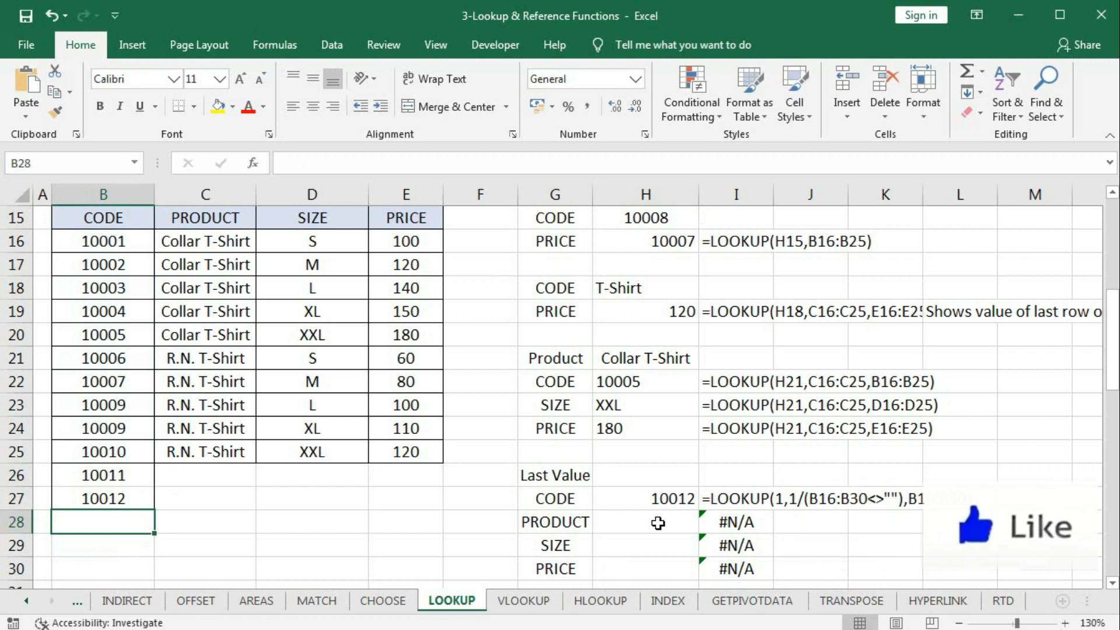
Enter =LOOKUP(1,1/(C16:C30<>""),C16:C30) in H28 to return the last PRODUCT value.
{"action": "left_click", "coordinate": [658, 523]}
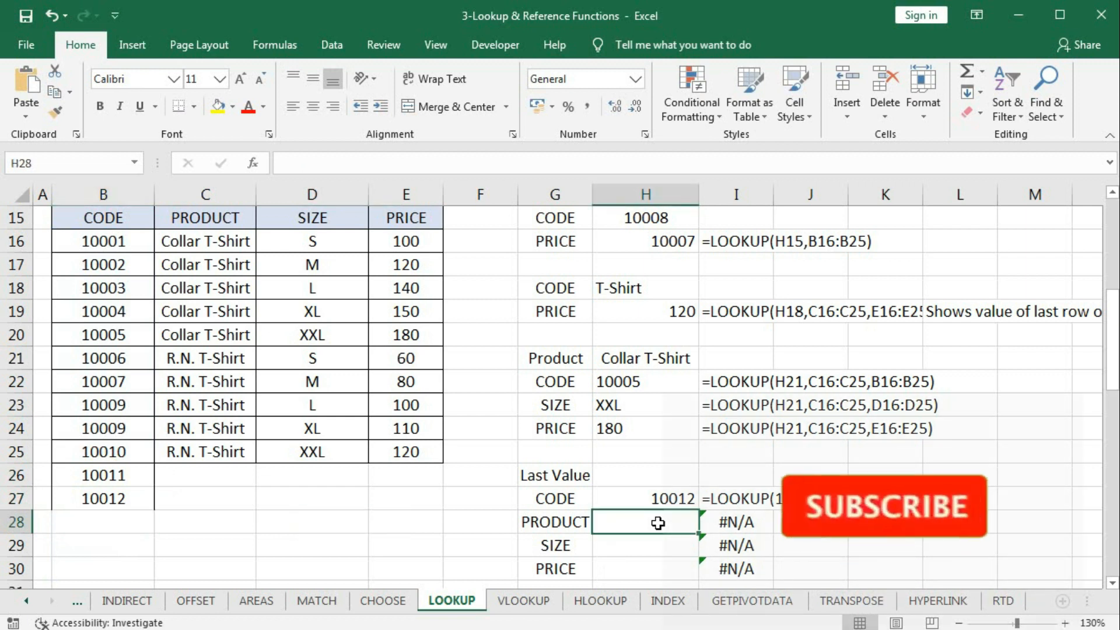
{"action": "type", "text": "=loo"}
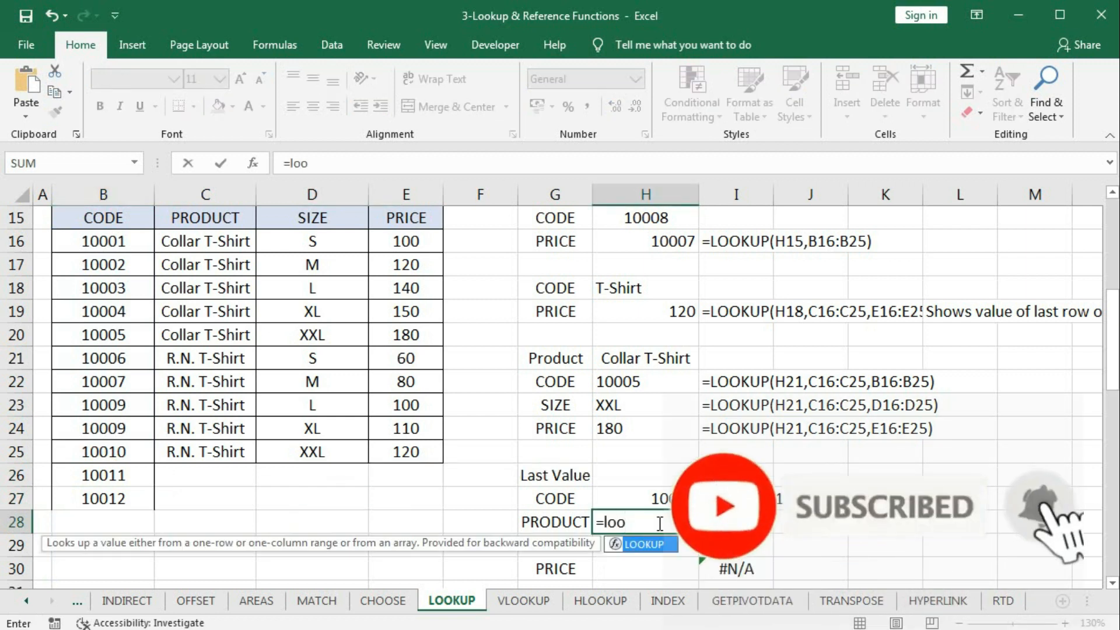
{"action": "key", "text": "Tab"}
{"action": "type", "text": "1"}
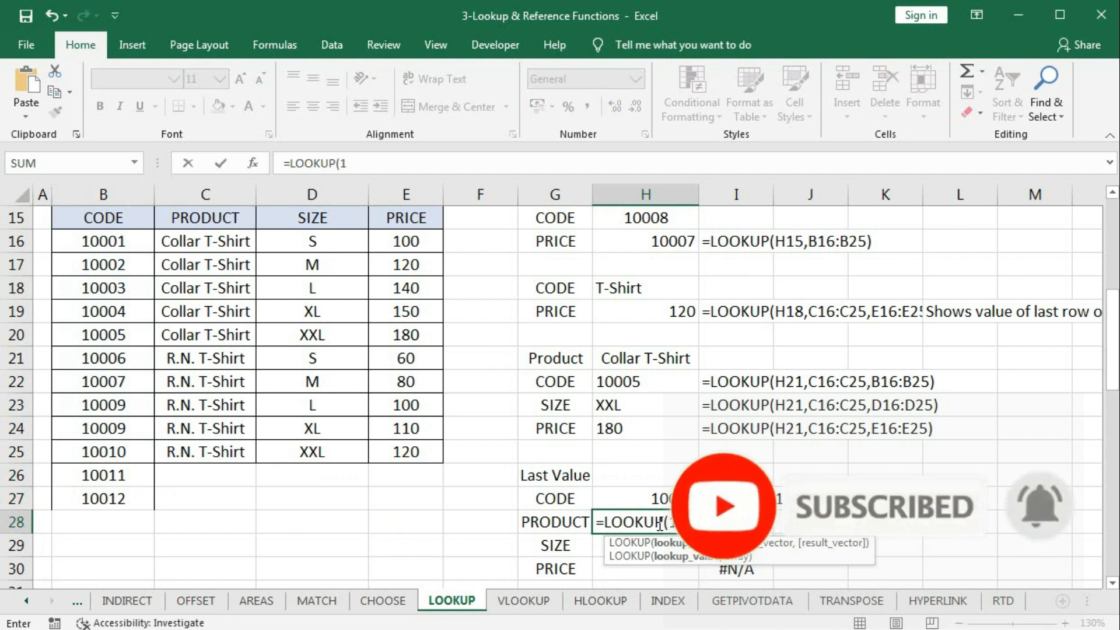
{"action": "type", "text": ","}
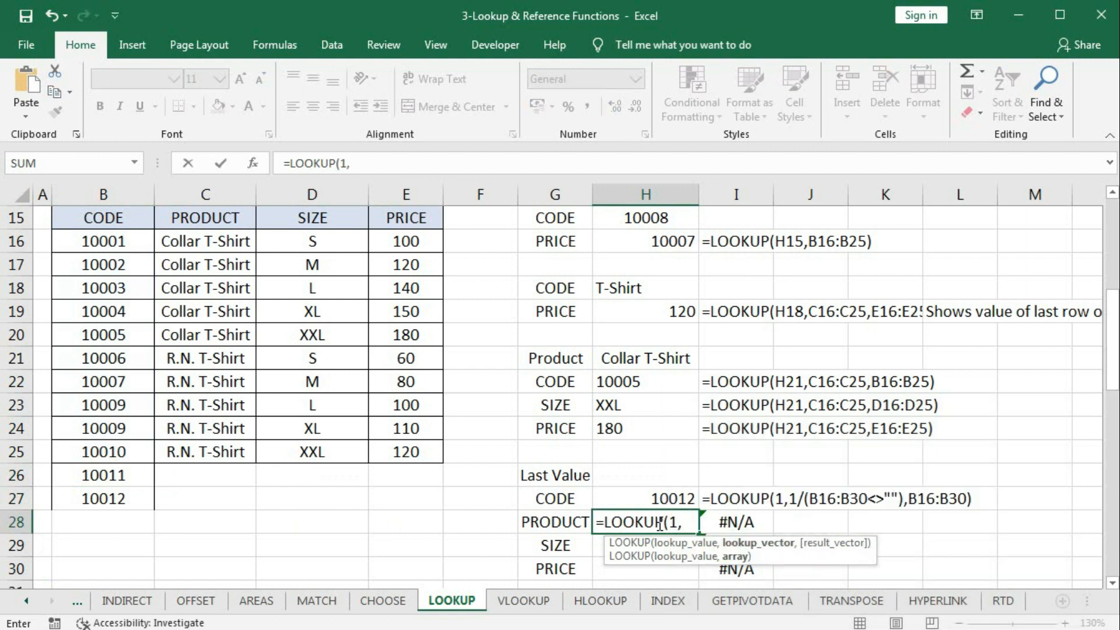
{"action": "type", "text": "1/("}
{"action": "left_click_drag", "start_coordinate": [205, 241], "coordinate": [220, 558]}
{"action": "type", "text": "<>"}
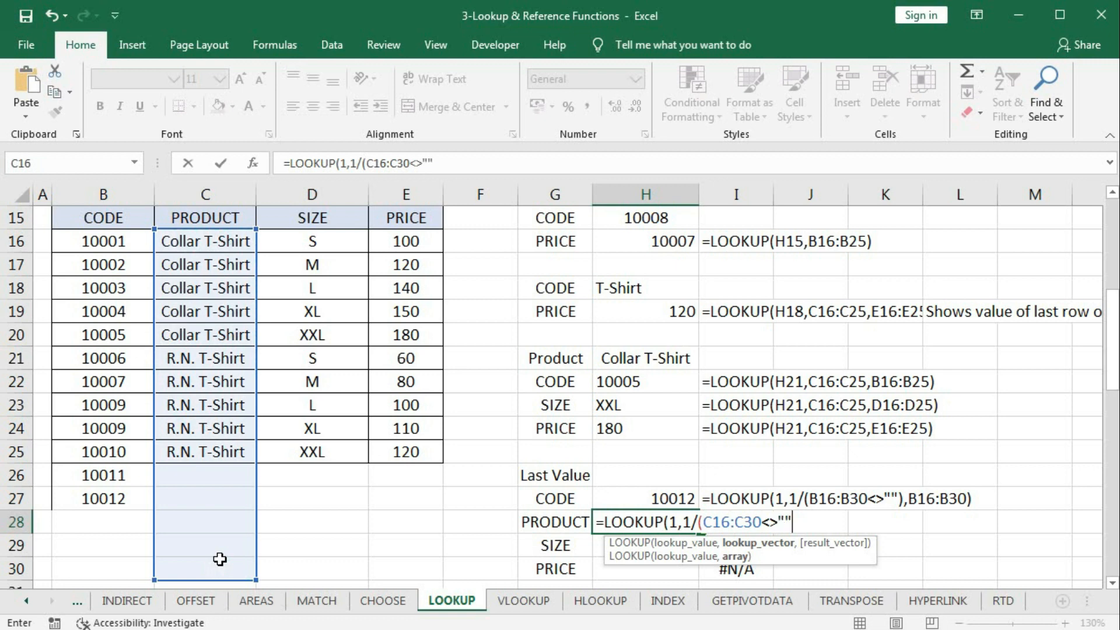
{"action": "type", "text": "\"\"),"}
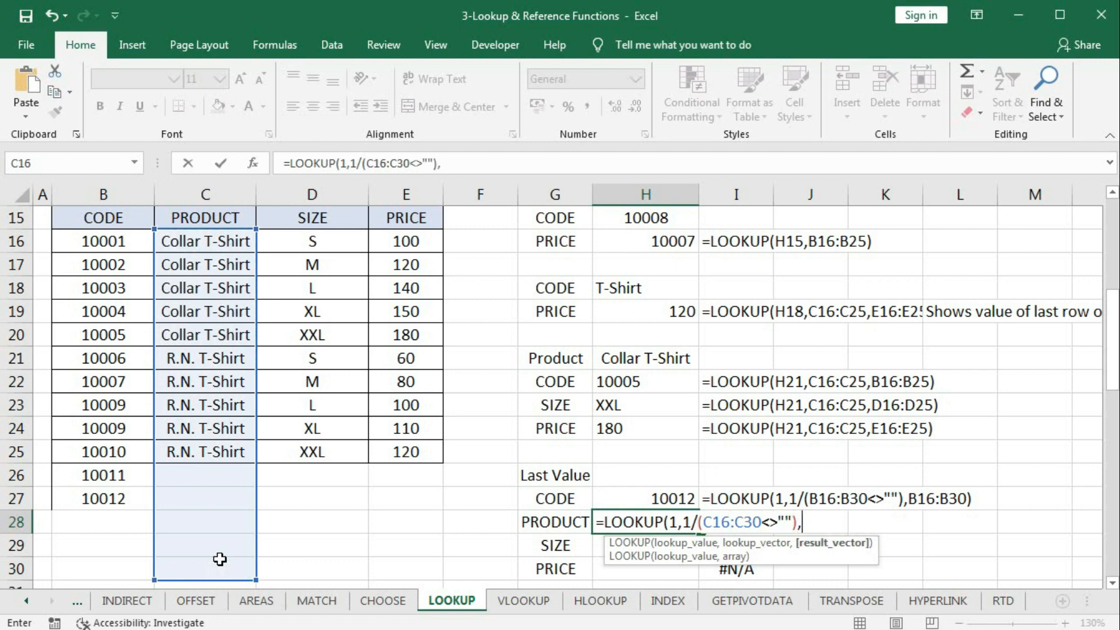
{"action": "left_click_drag", "start_coordinate": [215, 241], "coordinate": [210, 562]}
{"action": "type", "text": ")"}
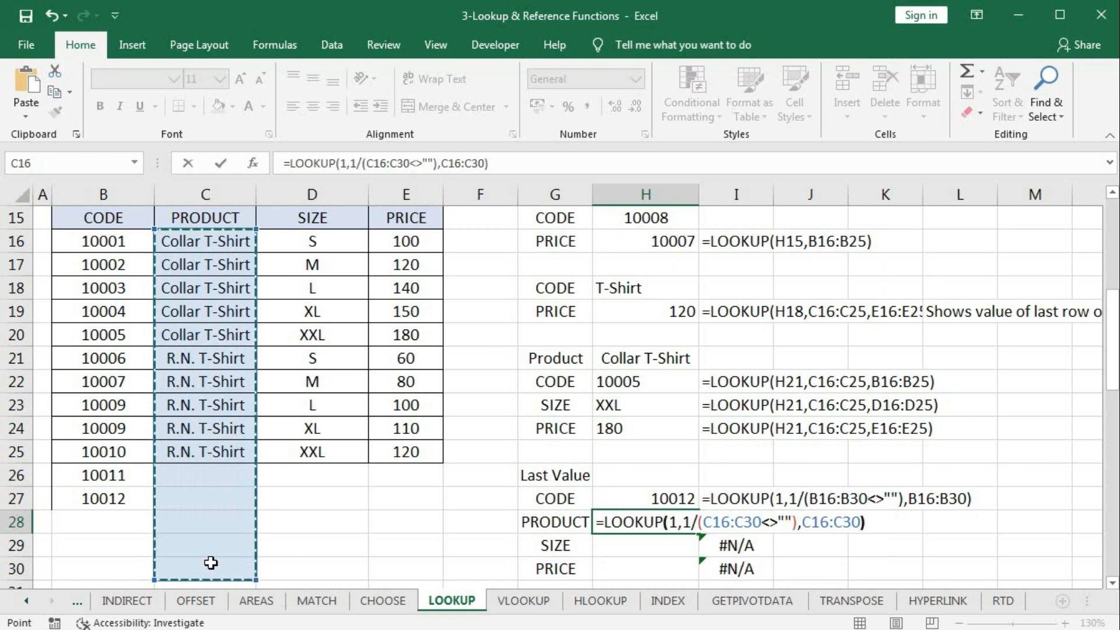
{"action": "key", "text": "Return"}
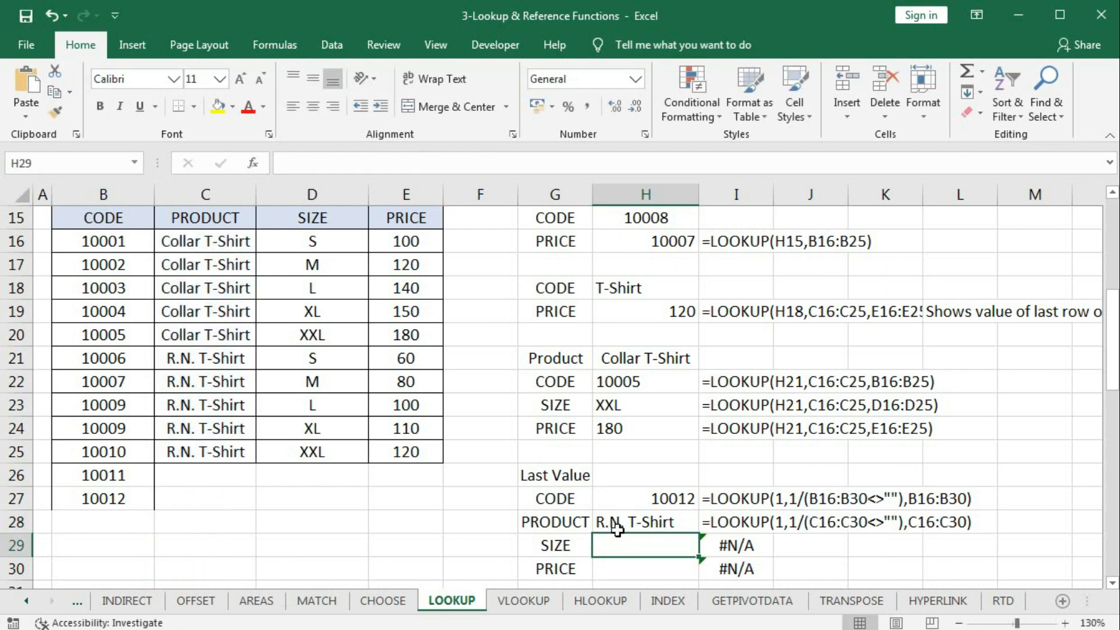
Enter T-Shirt in C26 below the PRODUCT column to test the last-product formula.
{"action": "left_click", "coordinate": [191, 476]}
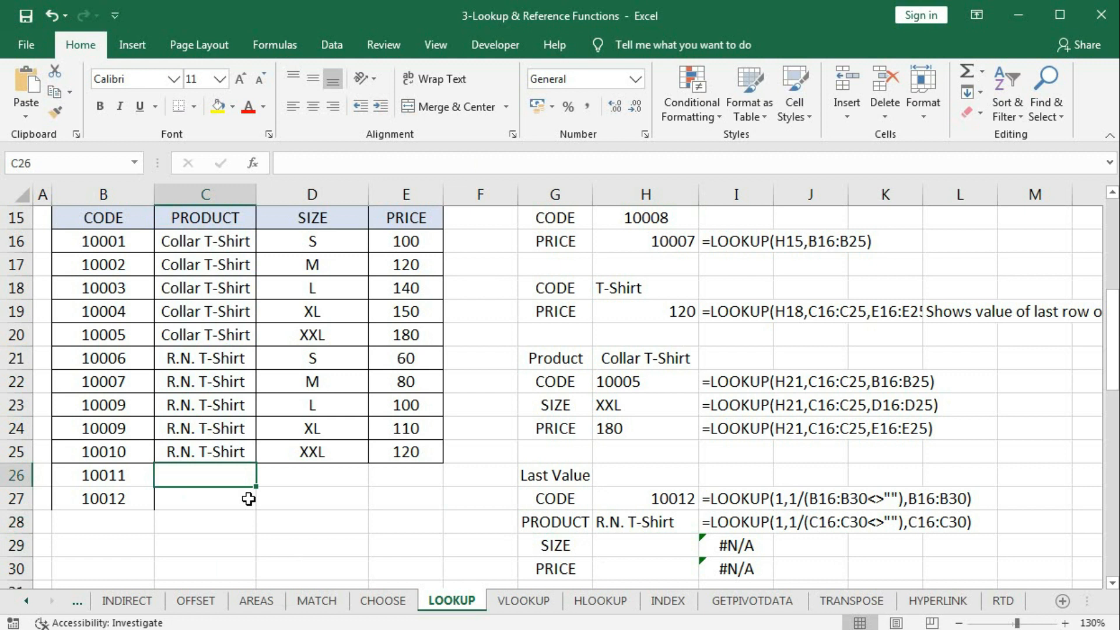
{"action": "type", "text": "T-"}
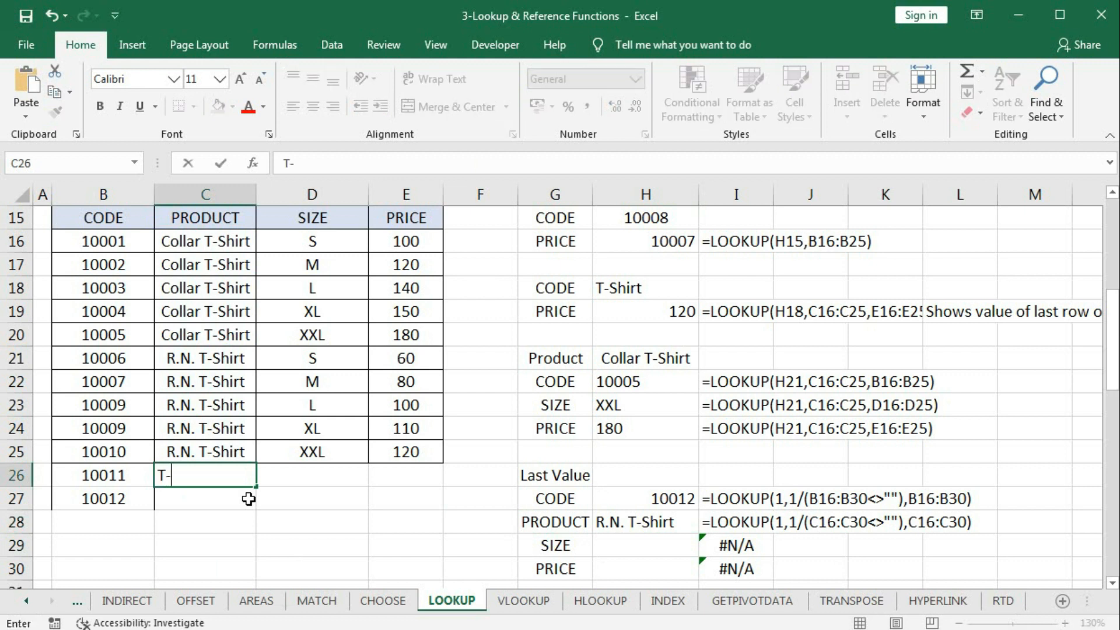
{"action": "type", "text": "Shirt"}
{"action": "key", "text": "Return"}
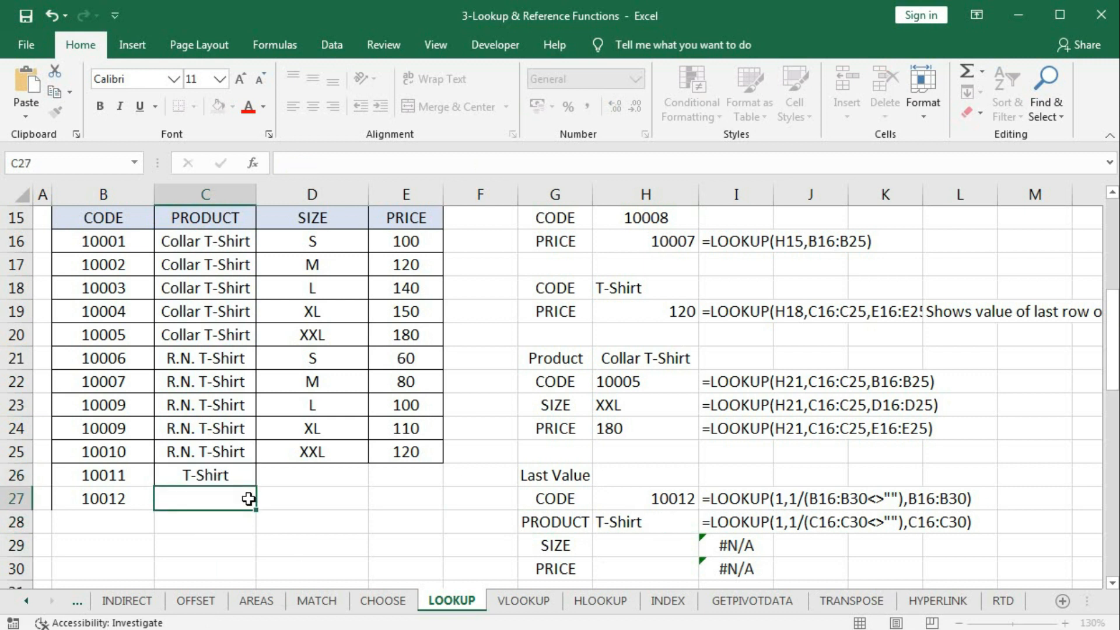
Enter =LOOKUP(1,1/(D16:D30<>""),D16:D30) in H29 to return the last SIZE value.
{"action": "left_click", "coordinate": [639, 545]}
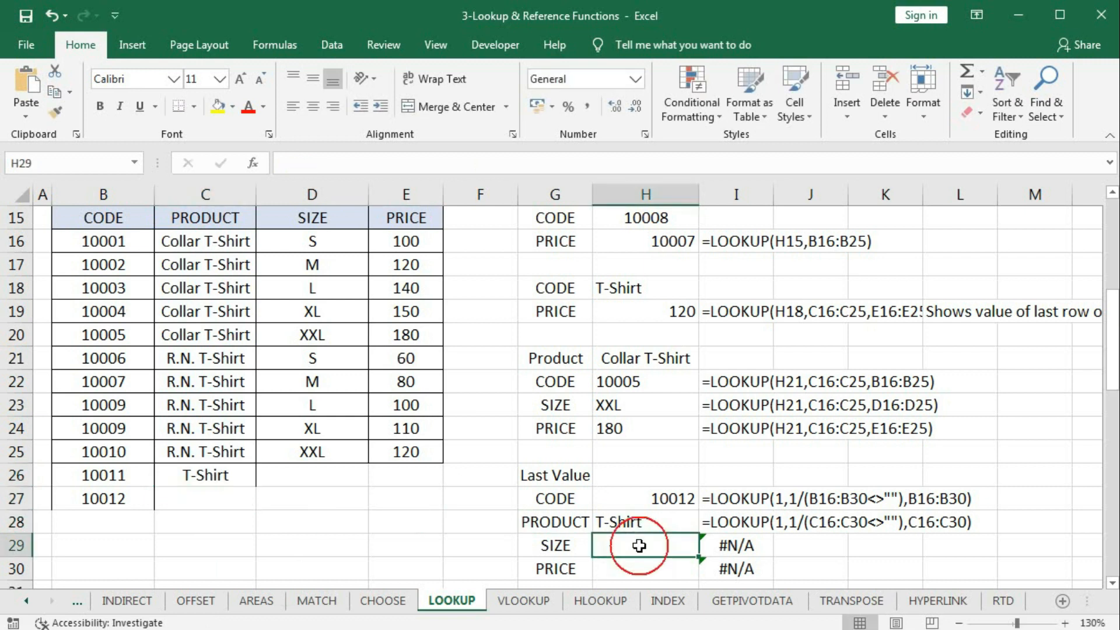
{"action": "type", "text": "="}
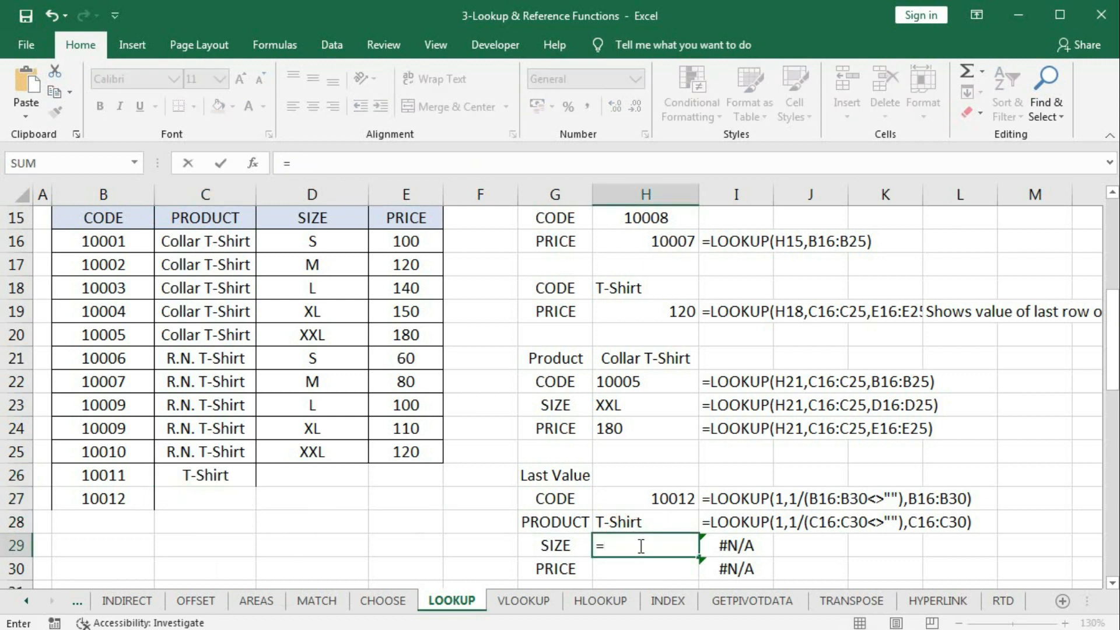
{"action": "type", "text": "loo"}
{"action": "key", "text": "Tab"}
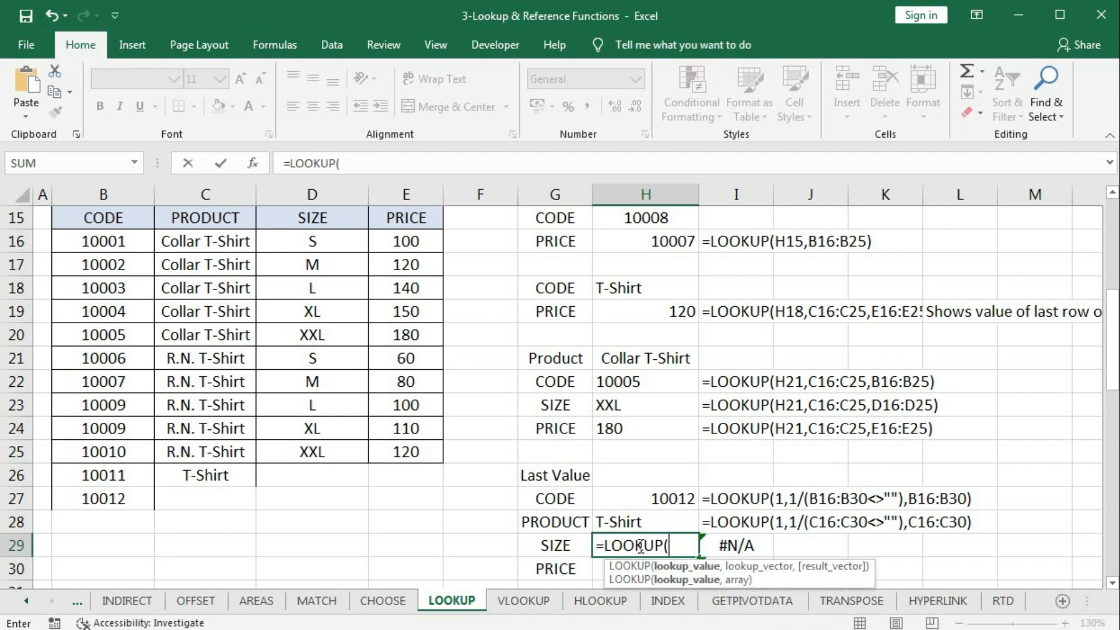
{"action": "type", "text": "1,"}
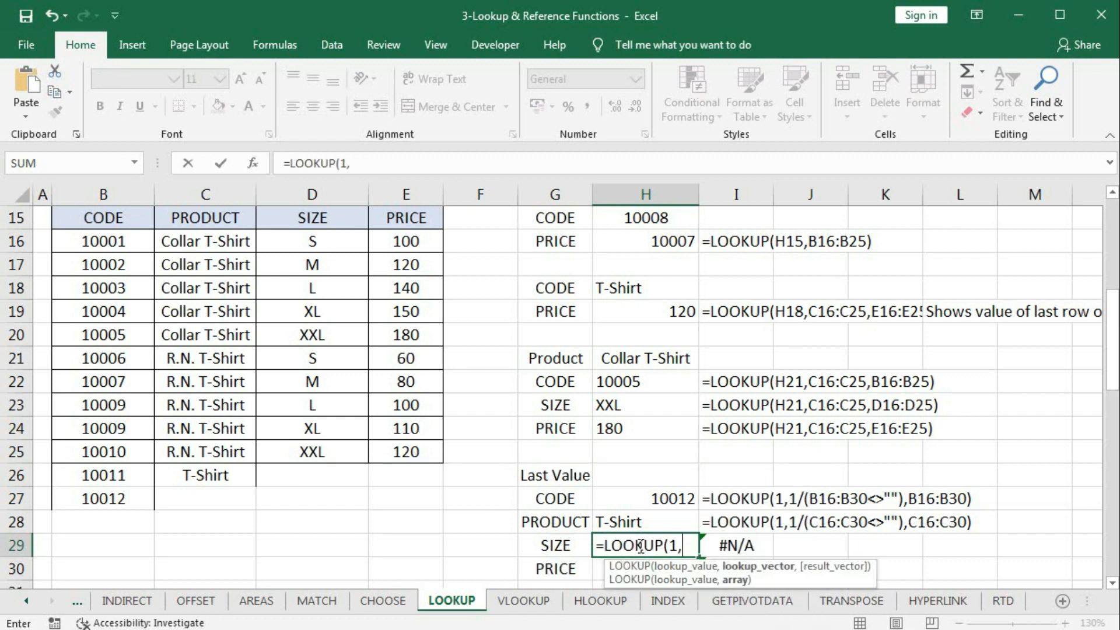
{"action": "type", "text": "1/("}
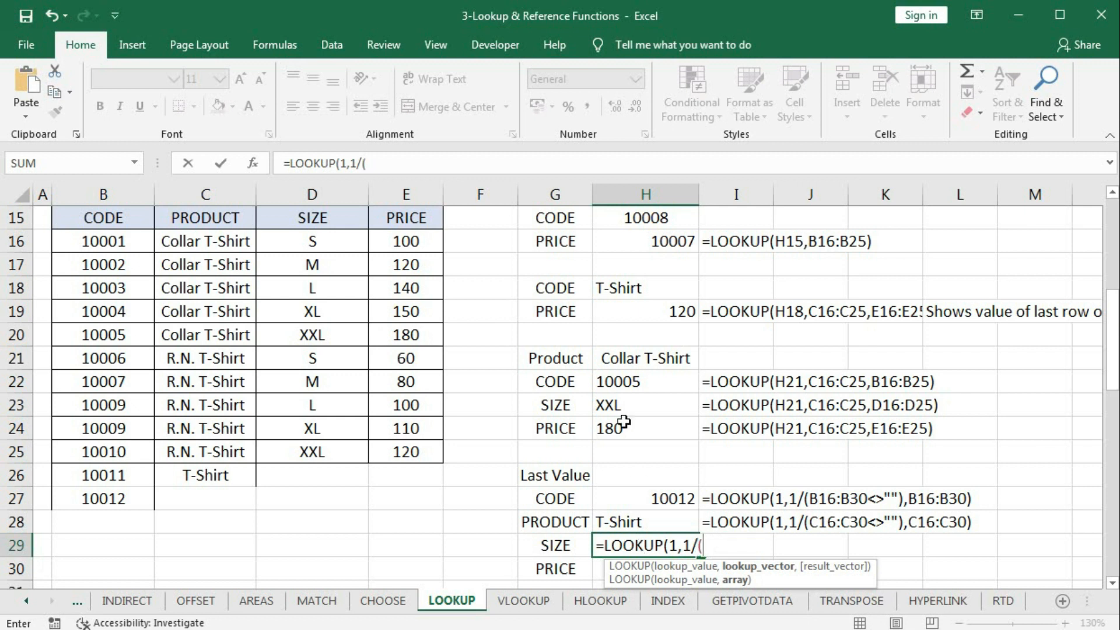
{"action": "left_click_drag", "start_coordinate": [312, 242], "coordinate": [305, 562]}
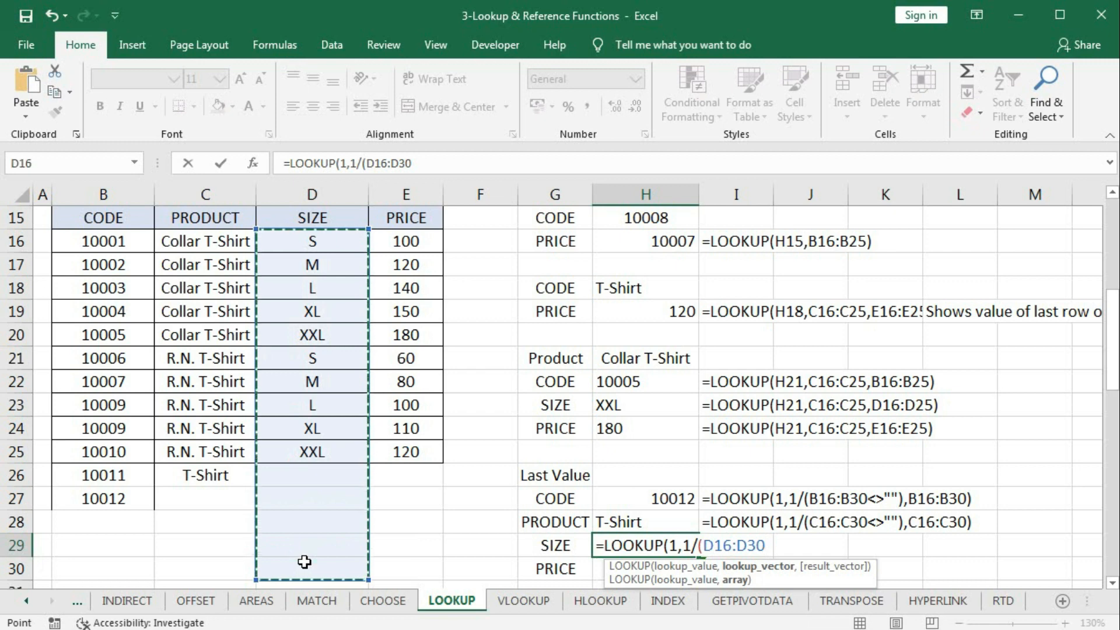
{"action": "type", "text": "<>"}
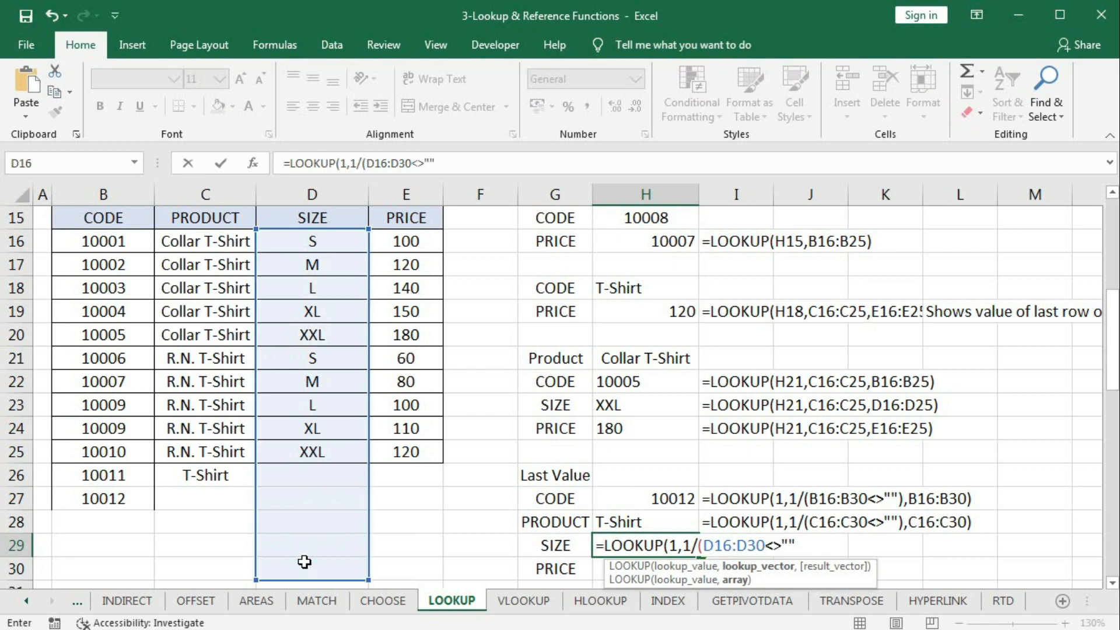
{"action": "type", "text": "\"\"),"}
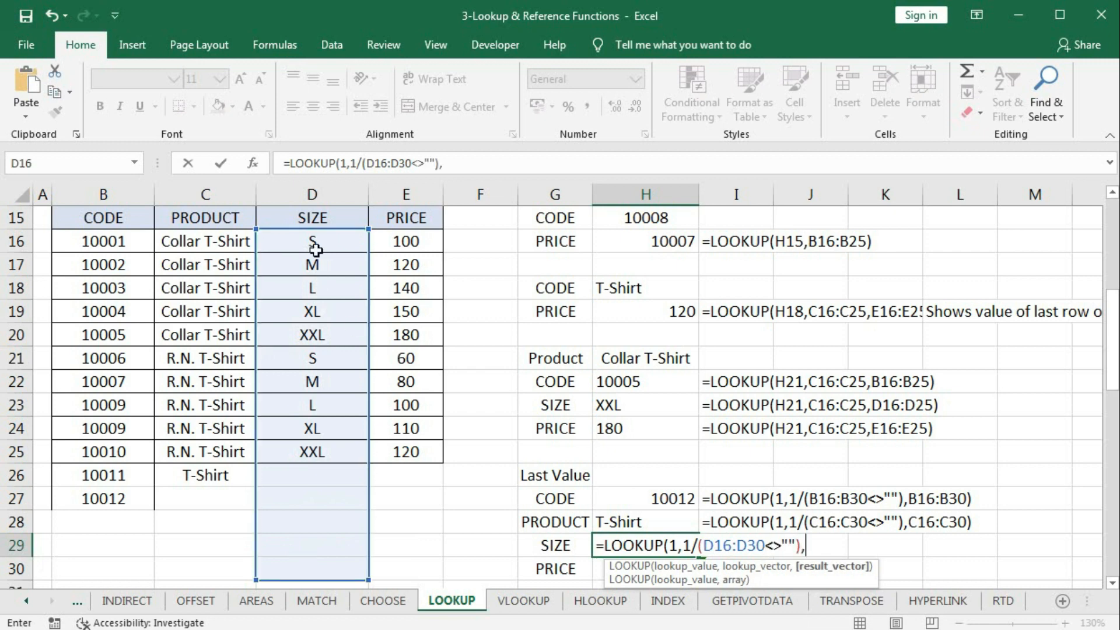
{"action": "left_click_drag", "start_coordinate": [314, 245], "coordinate": [305, 571]}
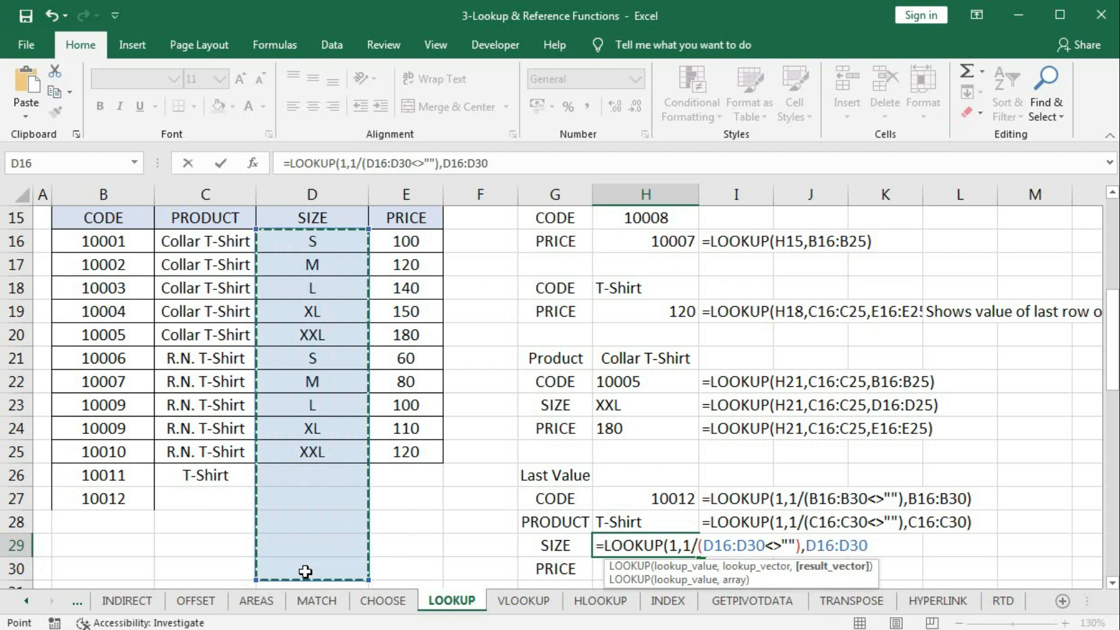
{"action": "key", "text": "Return"}
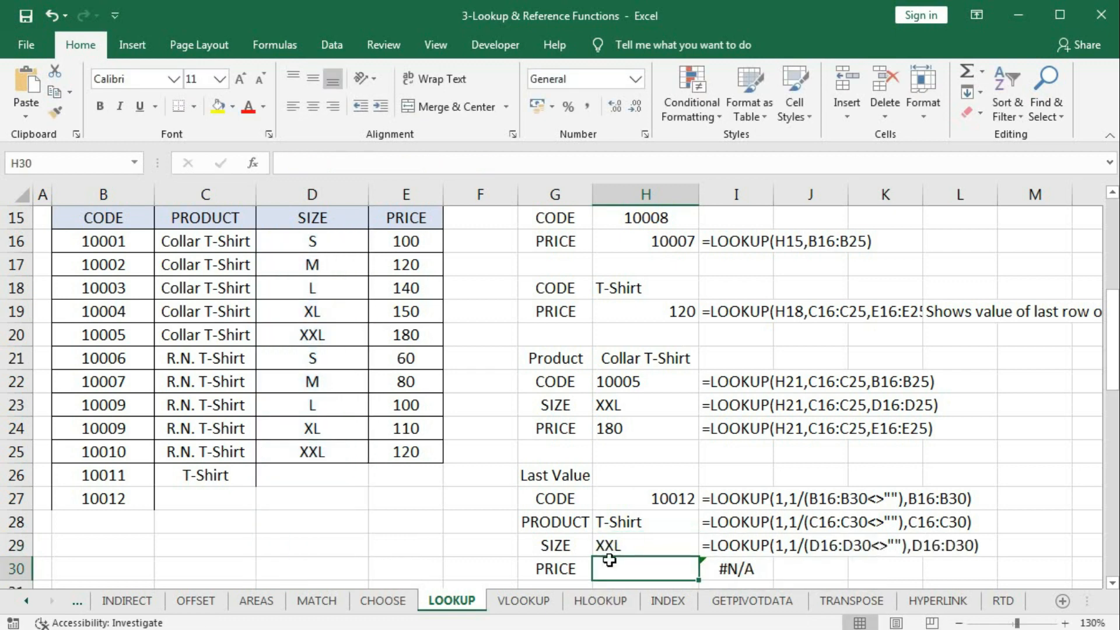
Enter XL in D26 below the SIZE column to test the last-size formula.
{"action": "left_click", "coordinate": [309, 475]}
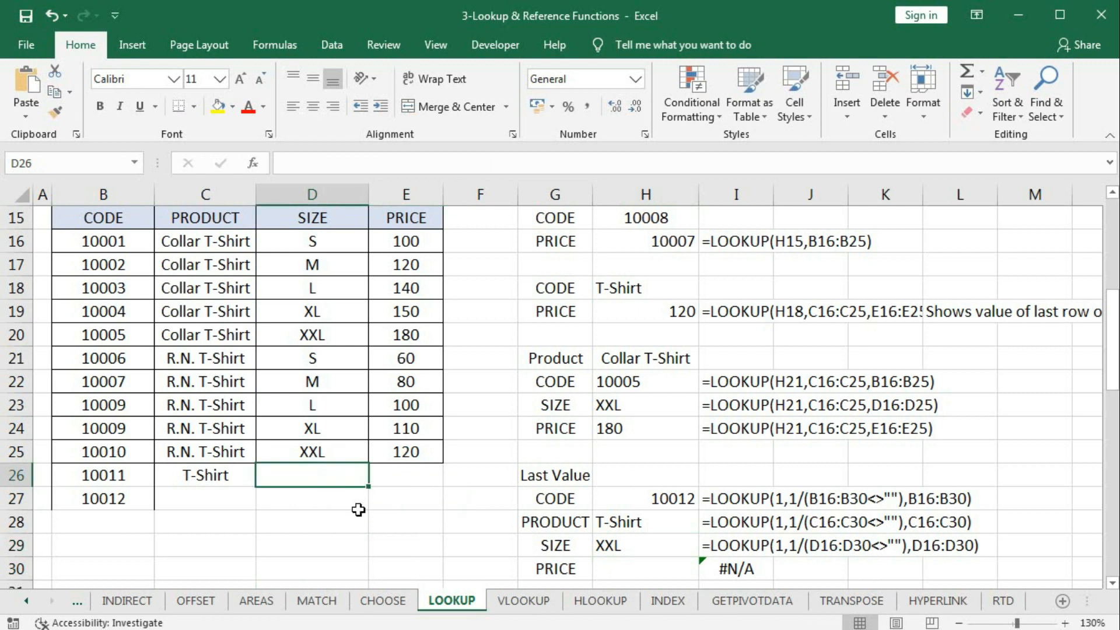
{"action": "type", "text": "XL"}
{"action": "key", "text": "Return"}
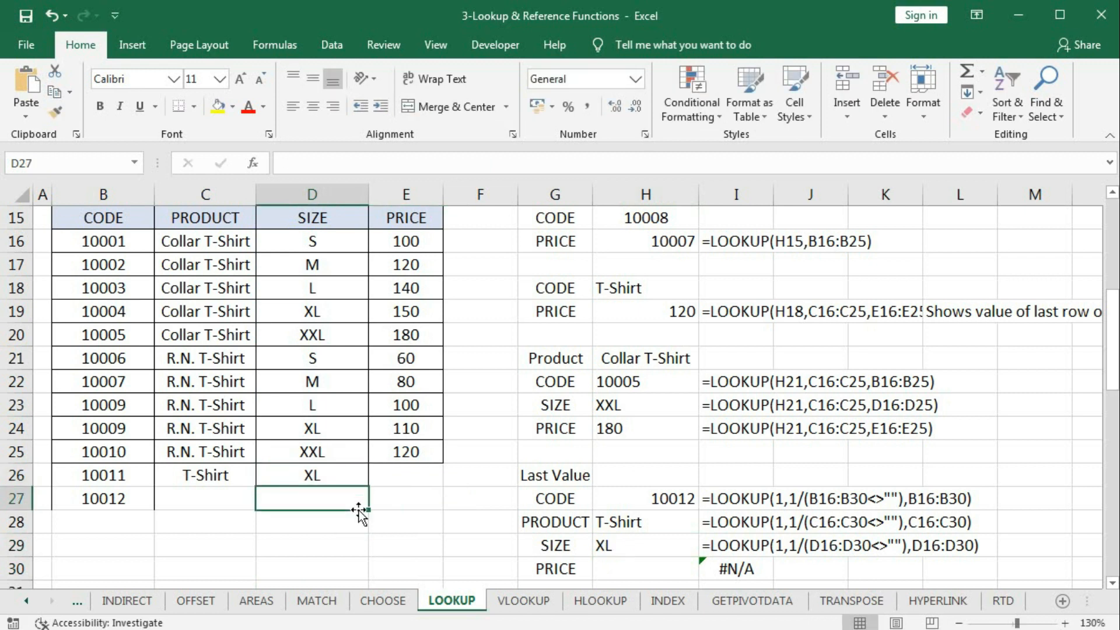
Enter =LOOKUP(1,1/(E16:E30<>""),E16:E30) in H30 to return the last PRICE value.
{"action": "left_click", "coordinate": [618, 572]}
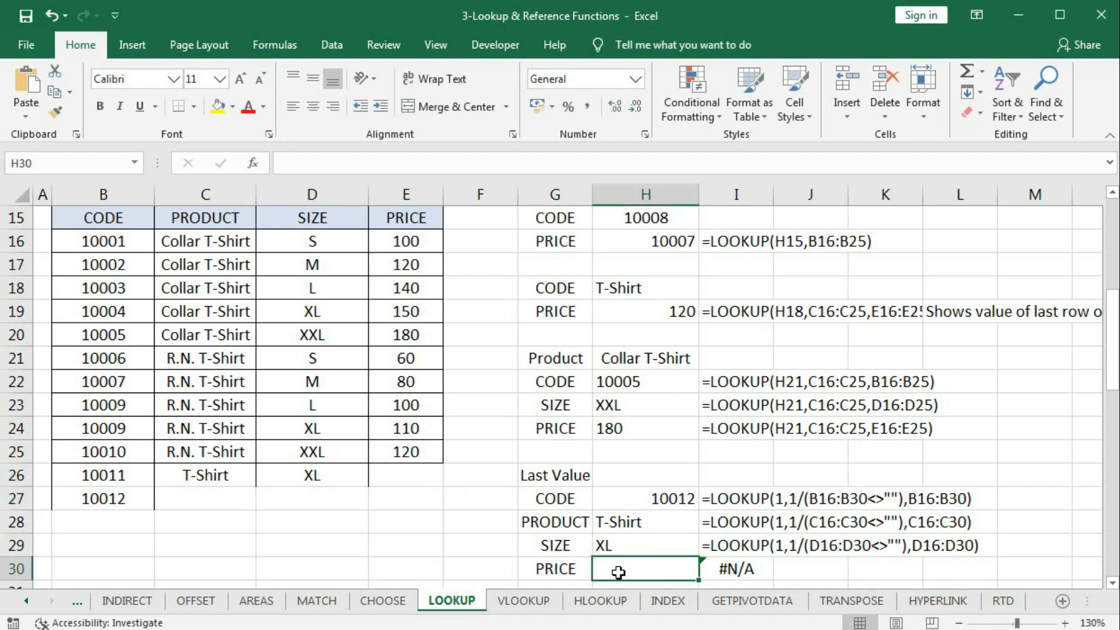
{"action": "type", "text": "=loo"}
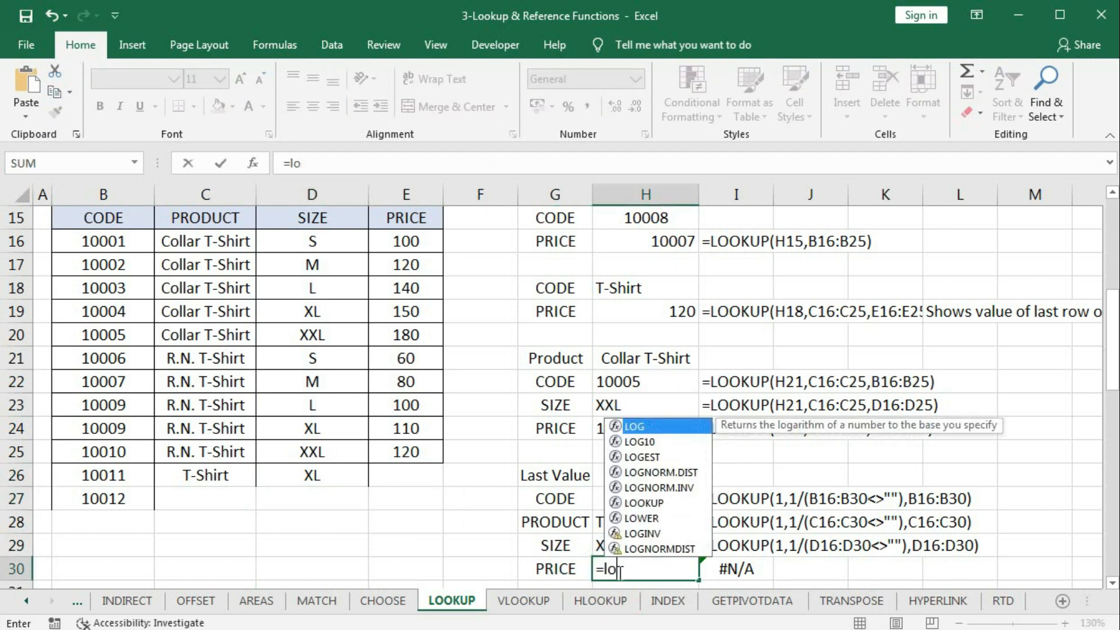
{"action": "key", "text": "Tab"}
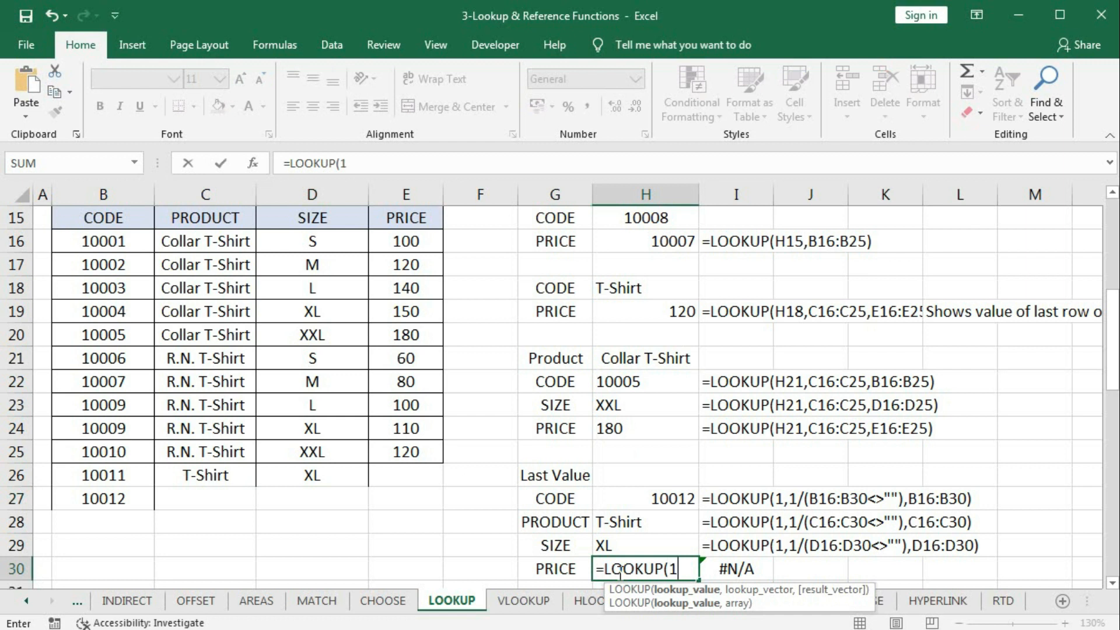
{"action": "type", "text": "1,"}
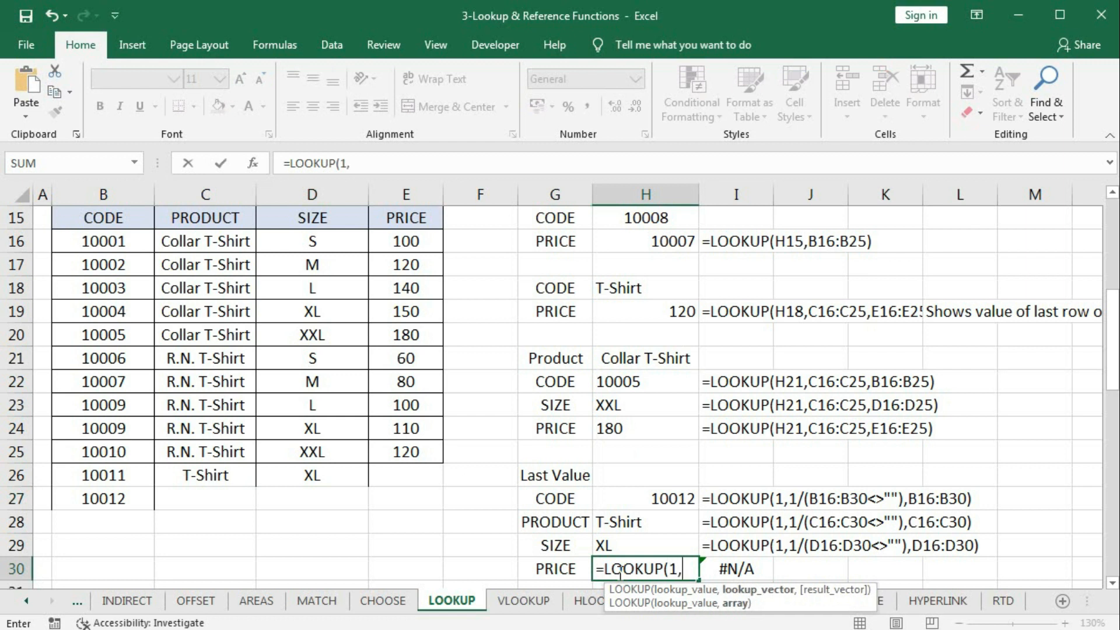
{"action": "type", "text": "1/("}
{"action": "left_click_drag", "start_coordinate": [430, 243], "coordinate": [416, 563]}
{"action": "type", "text": ")"}
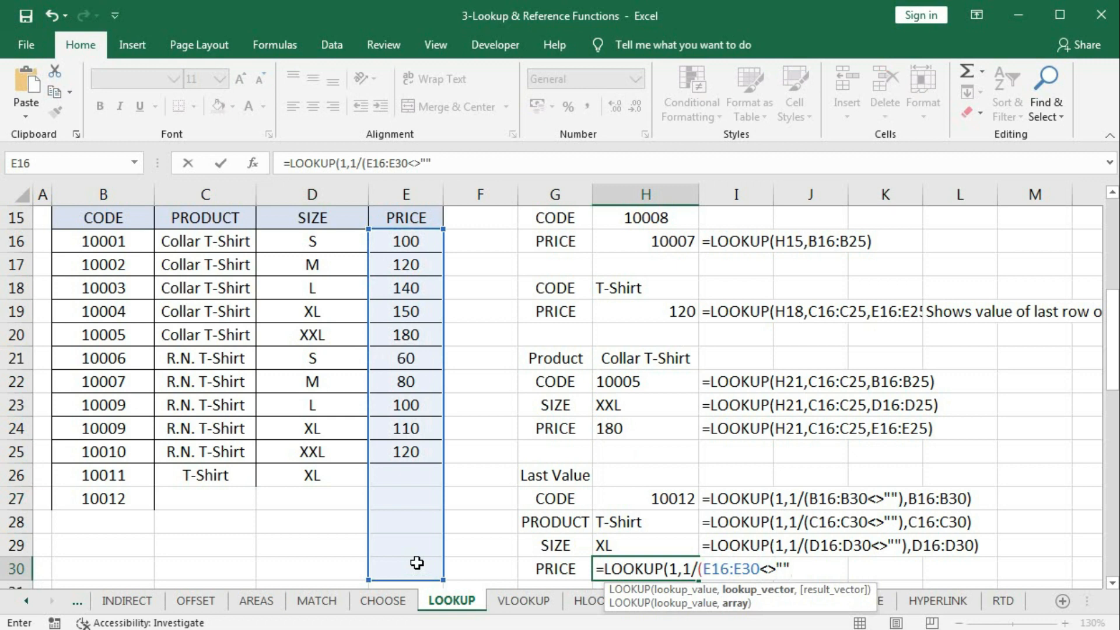
{"action": "type", "text": ","}
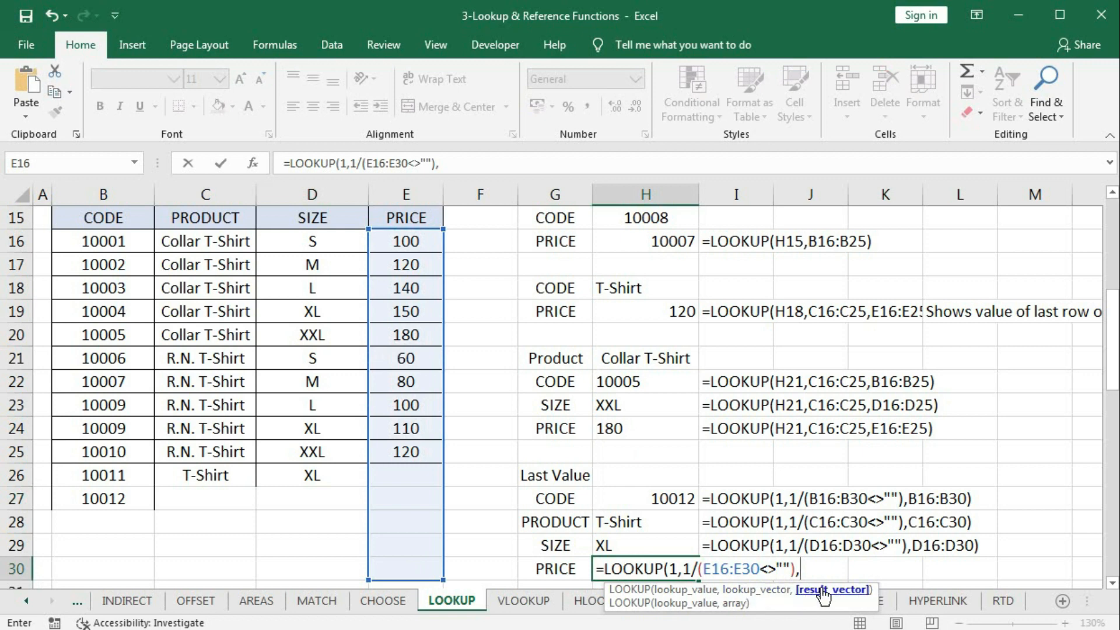
{"action": "left_click_drag", "start_coordinate": [408, 243], "coordinate": [392, 567]}
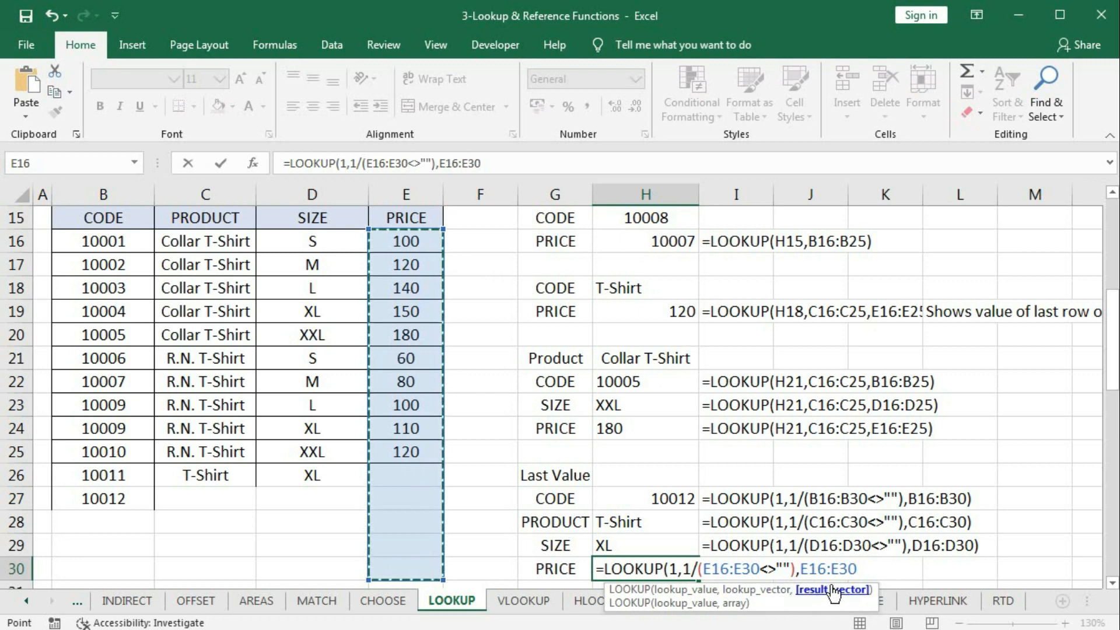
{"action": "type", "text": ")"}
{"action": "key", "text": "Return"}
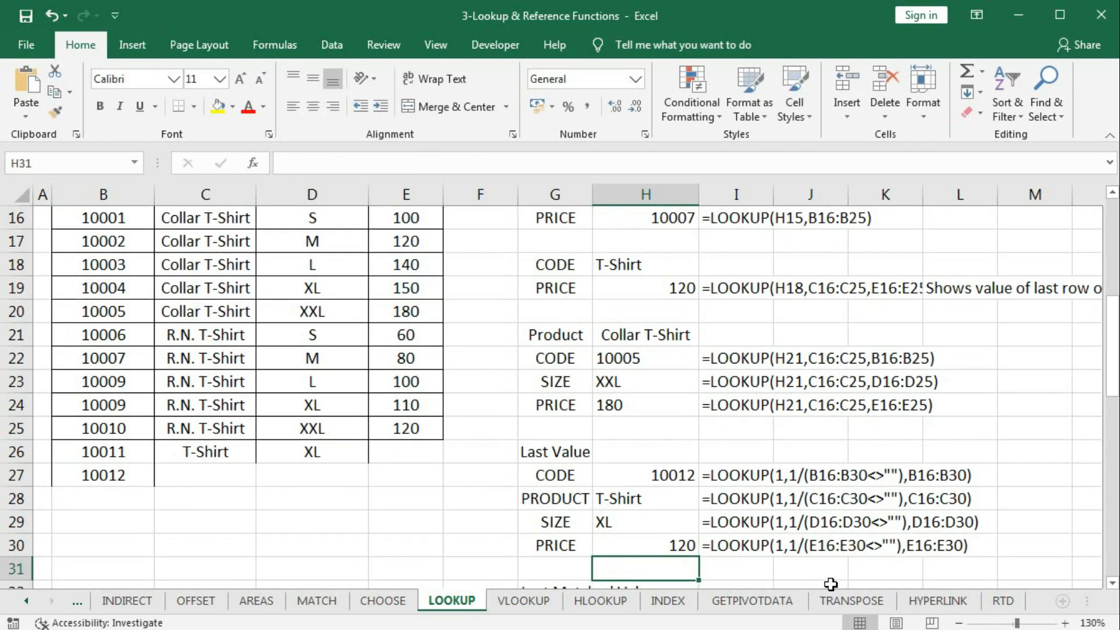
Enter 150 in E26 below the PRICE column to test the last-price formula.
{"action": "left_click", "coordinate": [408, 450]}
{"action": "type", "text": "150"}
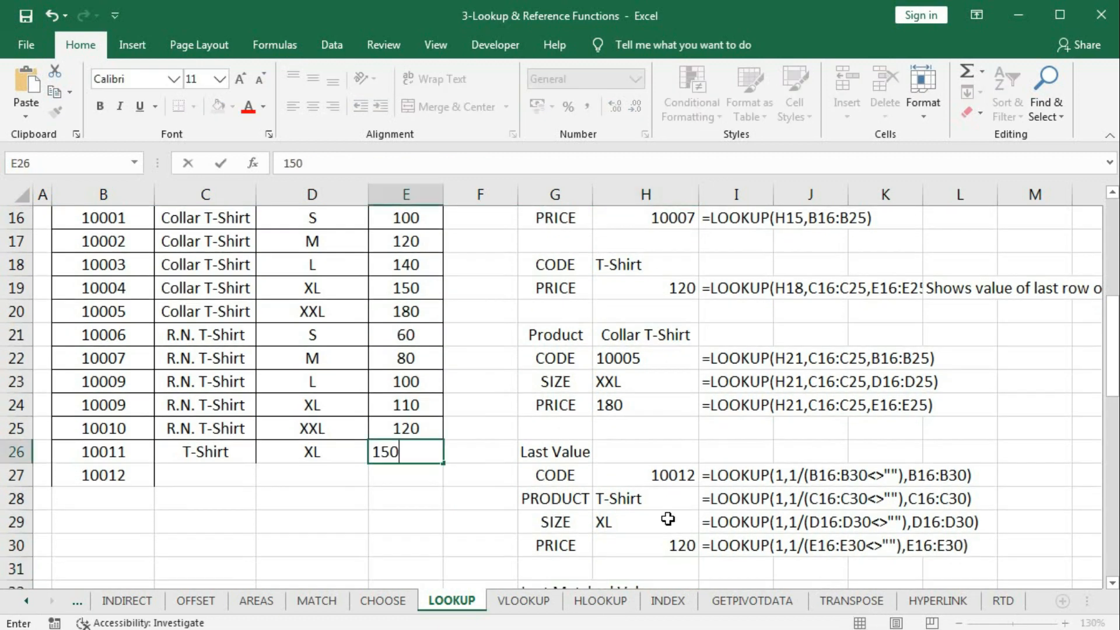
{"action": "key", "text": "Return"}
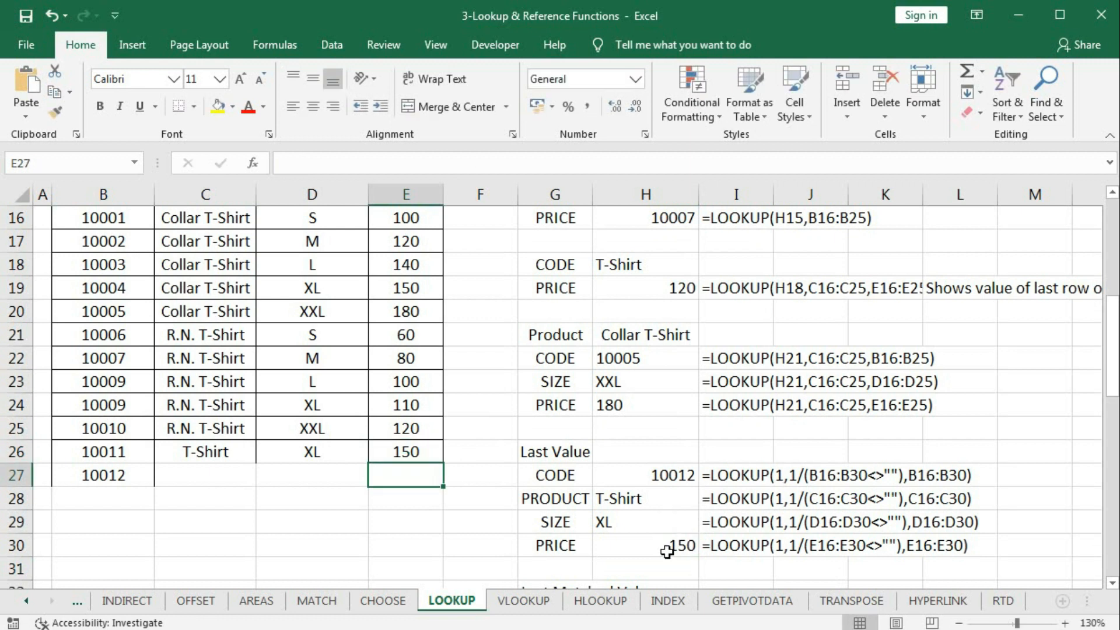
Start a LOOKUP formula in H33 with lookup value 1 and a lookup vector beginning 1/(B16:B27=.
{"action": "scroll", "coordinate": [676, 543], "scroll_direction": "down", "scroll_amount": 1}
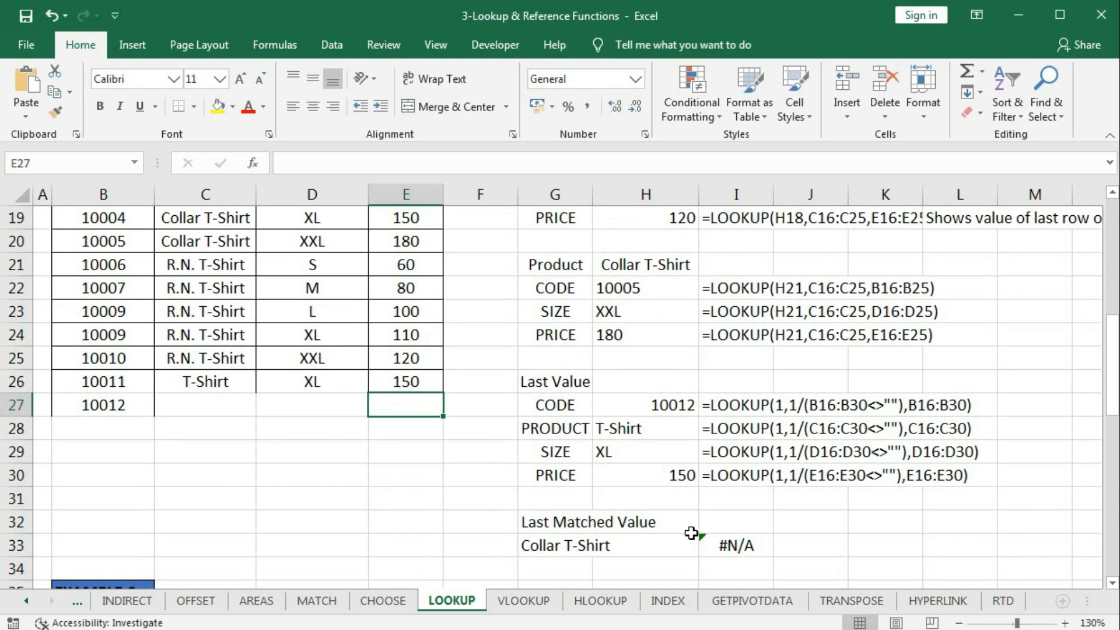
{"action": "scroll", "coordinate": [691, 533], "scroll_direction": "up", "scroll_amount": 1}
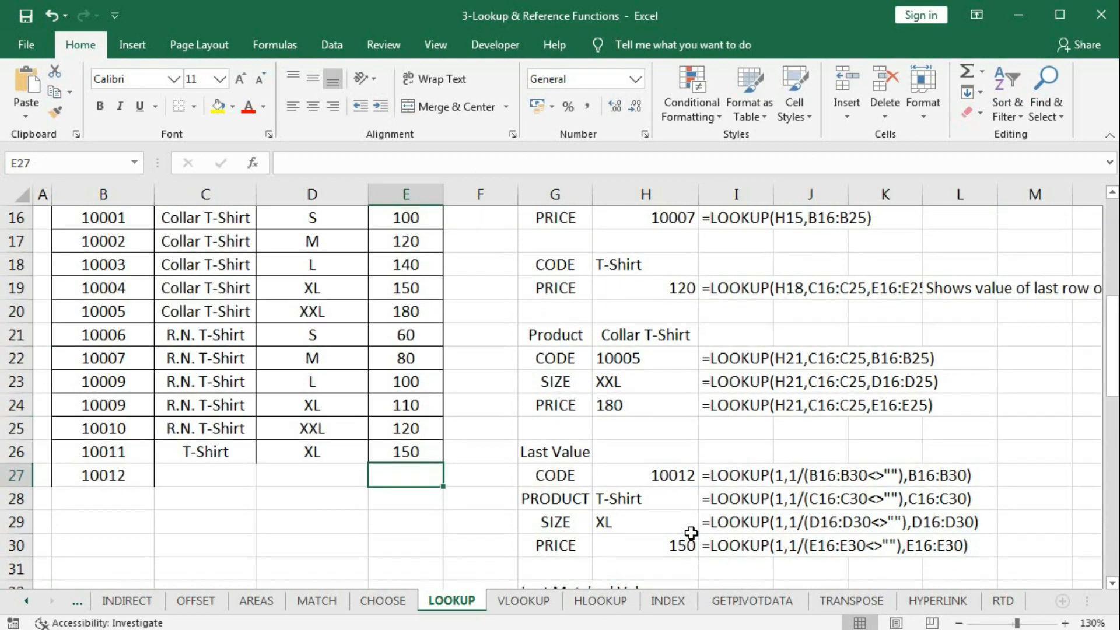
{"action": "scroll", "coordinate": [691, 533], "scroll_direction": "down", "scroll_amount": 1}
{"action": "left_click", "coordinate": [646, 544]}
{"action": "type", "text": "=look"}
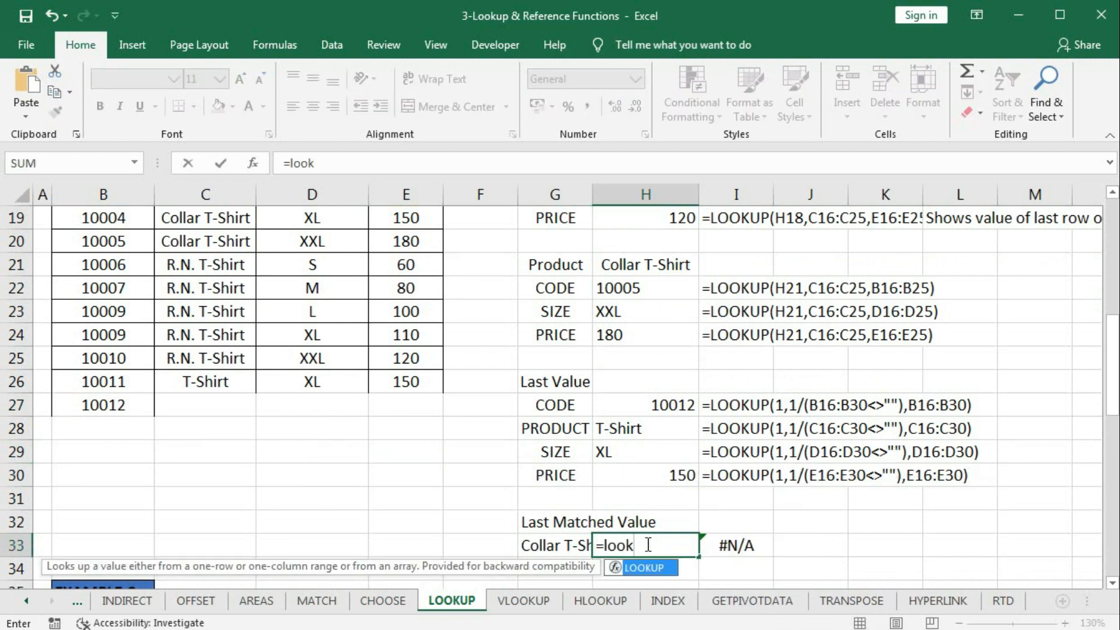
{"action": "key", "text": "Tab"}
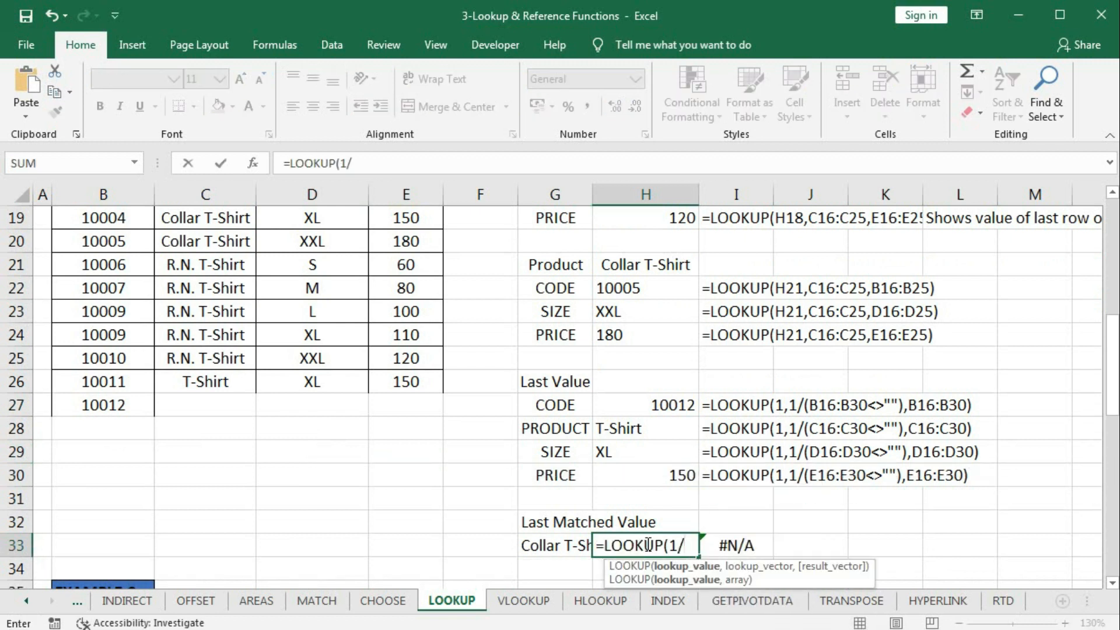
{"action": "type", "text": "1,"}
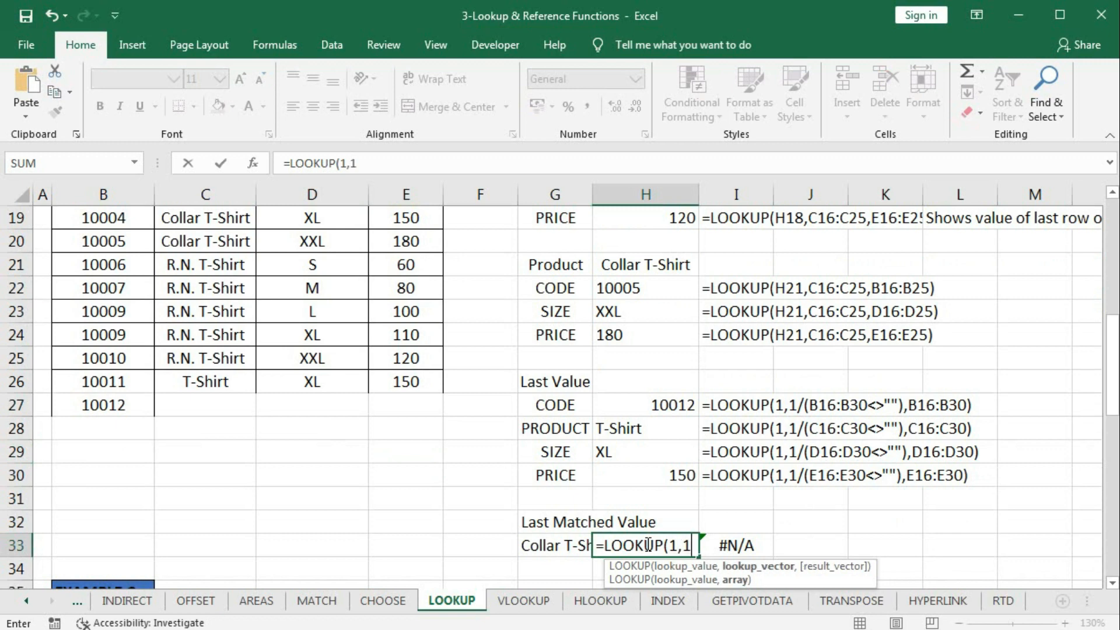
{"action": "type", "text": "1/("}
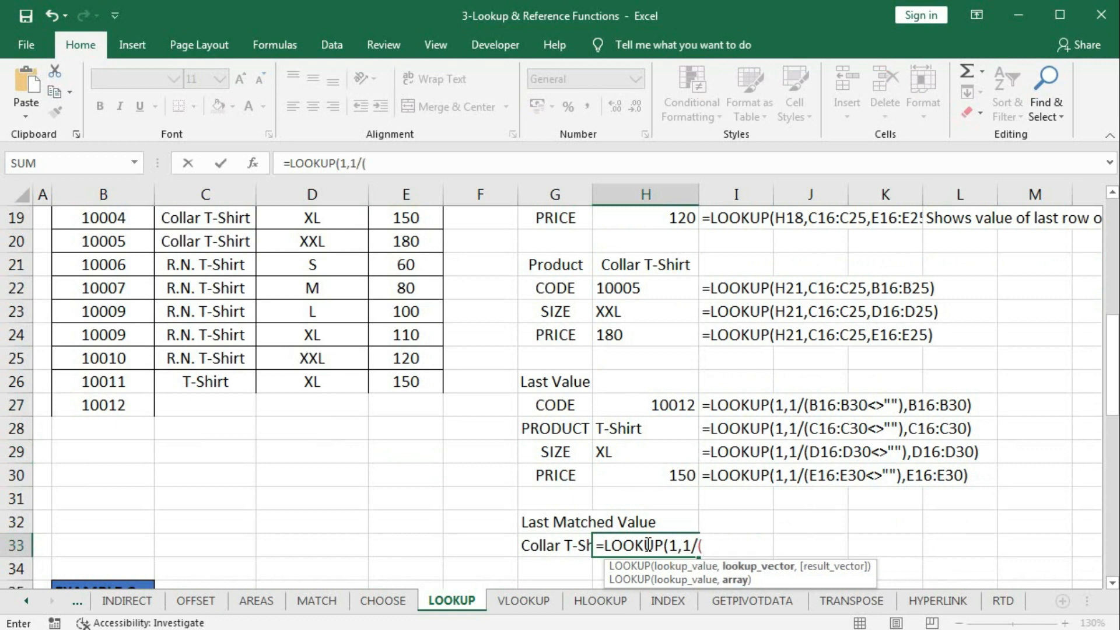
{"action": "scroll", "coordinate": [333, 445], "scroll_direction": "up", "scroll_amount": 2}
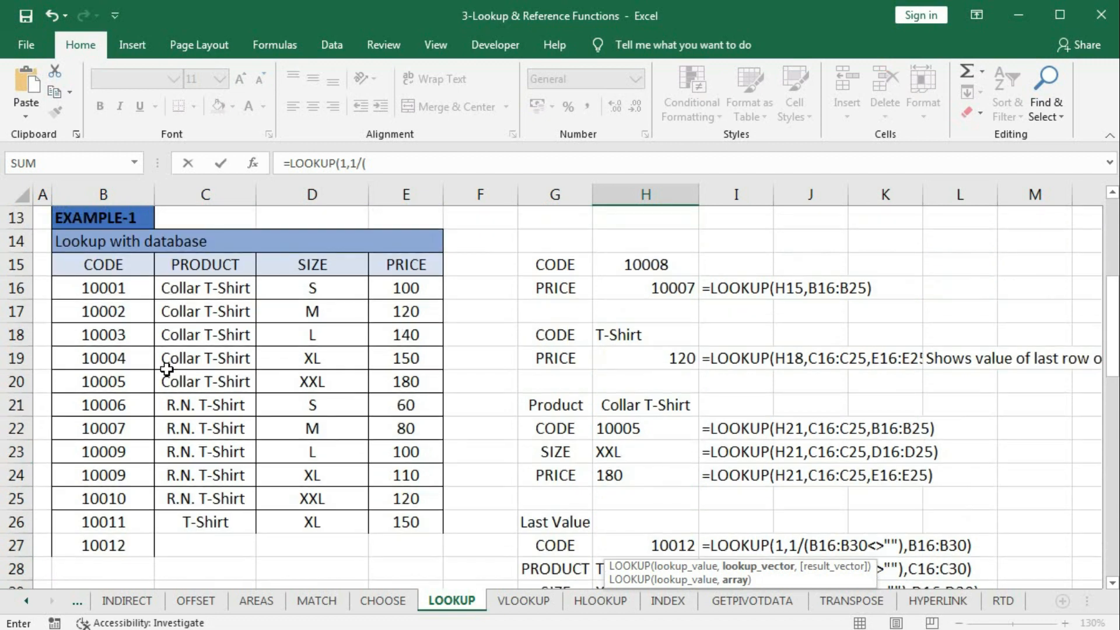
{"action": "left_click_drag", "start_coordinate": [104, 291], "coordinate": [99, 534]}
{"action": "type", "text": "="}
{"action": "scroll", "coordinate": [99, 532], "scroll_direction": "down", "scroll_amount": 2}
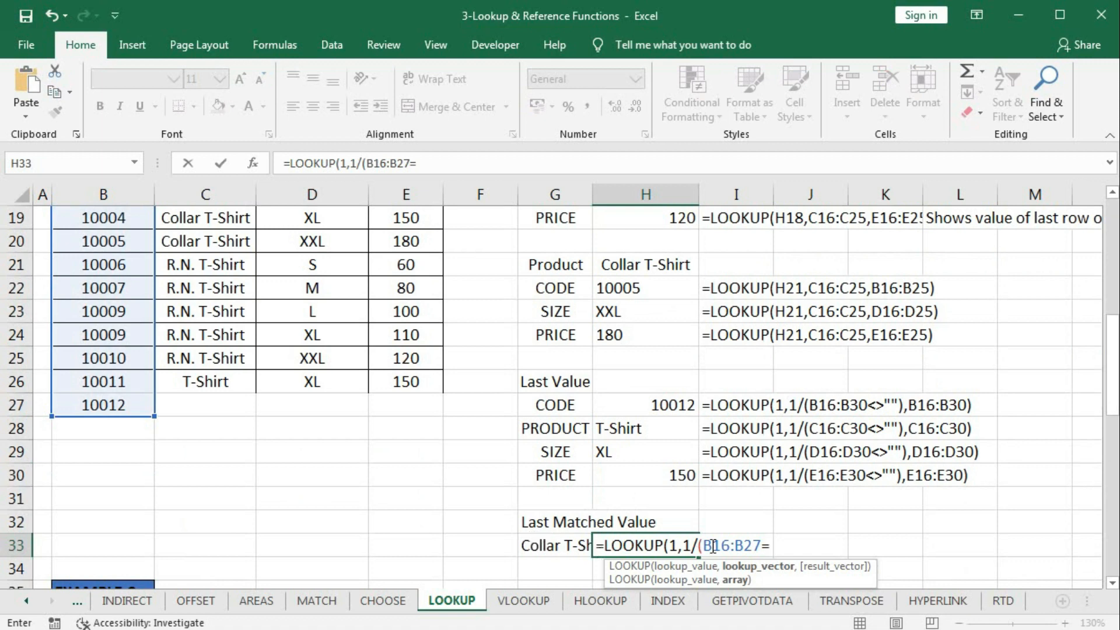
Replace the range in the H33 formula with C16:C27 and compare it with G33, closing the lookup vector.
{"action": "left_click_drag", "start_coordinate": [705, 545], "coordinate": [761, 546]}
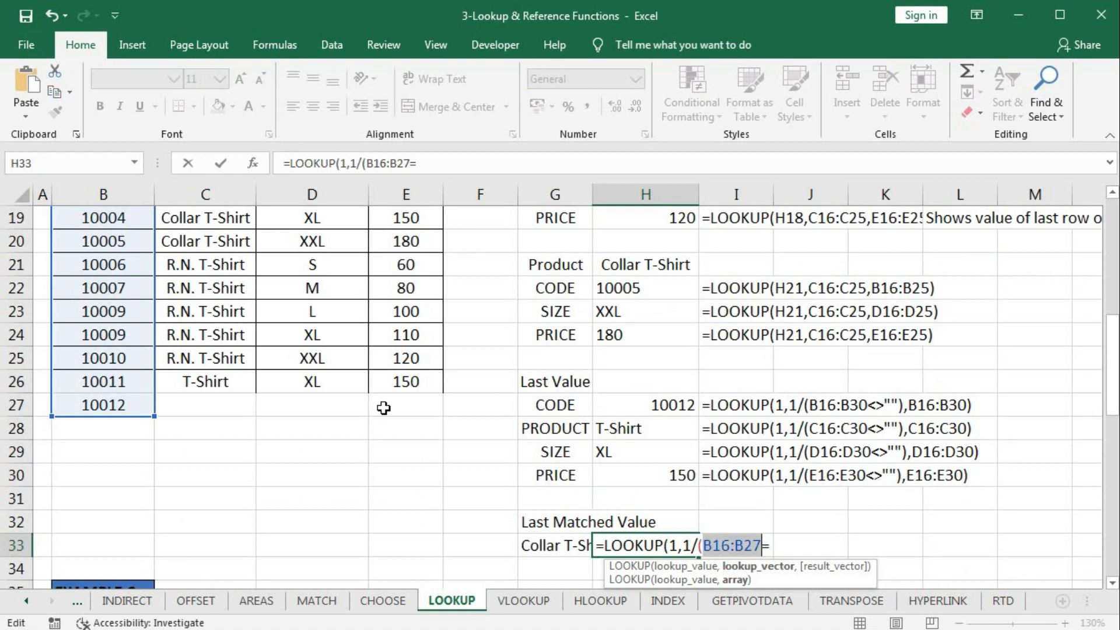
{"action": "left_click_drag", "start_coordinate": [185, 405], "coordinate": [195, 286]}
{"action": "scroll", "coordinate": [241, 295], "scroll_direction": "down", "scroll_amount": 2}
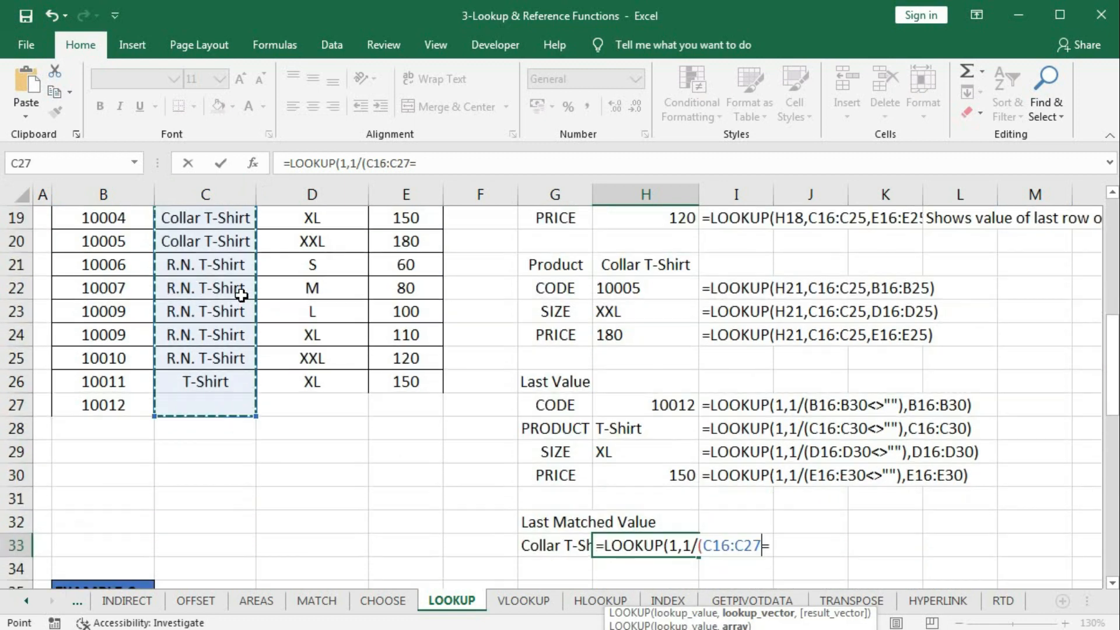
{"action": "type", "text": "="}
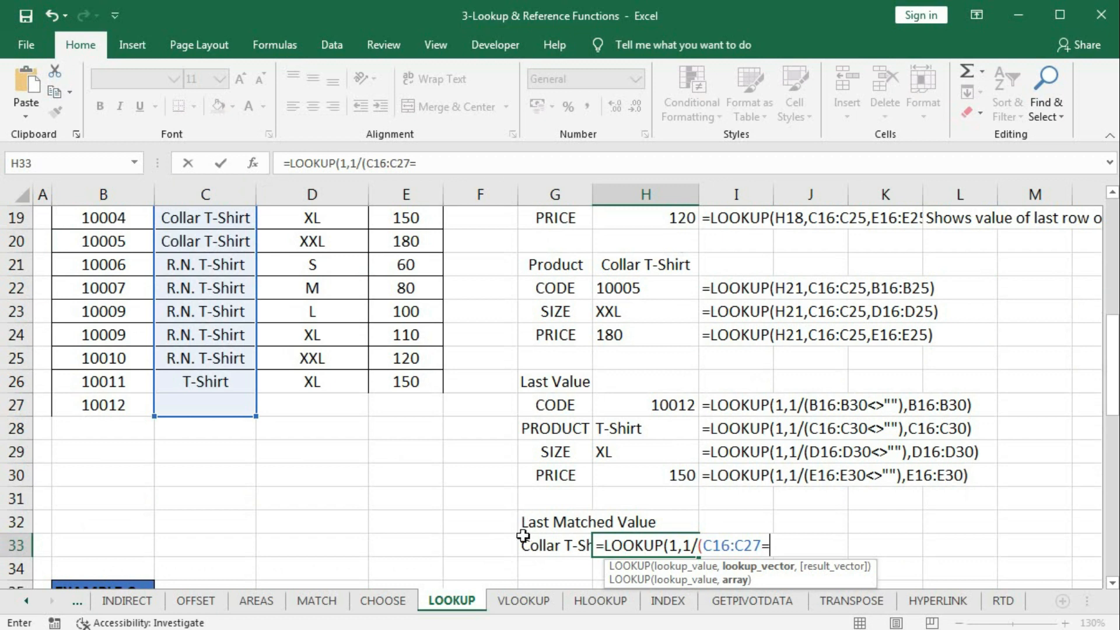
{"action": "left_click", "coordinate": [528, 543]}
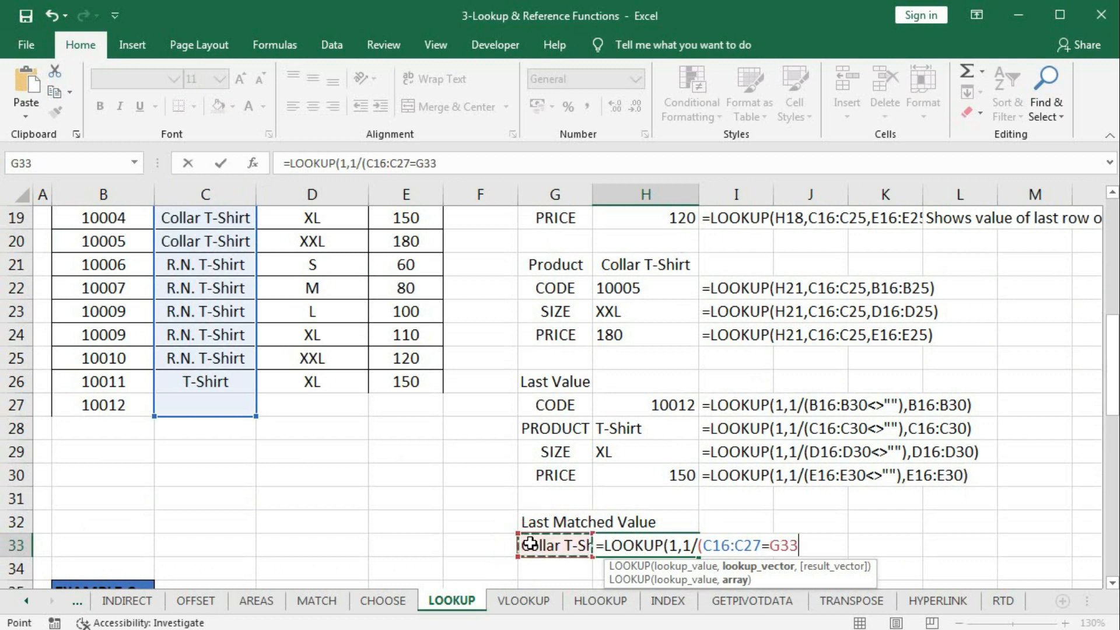
{"action": "type", "text": ")"}
Evaluate the lookup vector 1/(C16:C27=G33) inside the H33 formula to examine its array against the PRODUCT column, and restore the expression.
{"action": "left_click", "coordinate": [769, 568]}
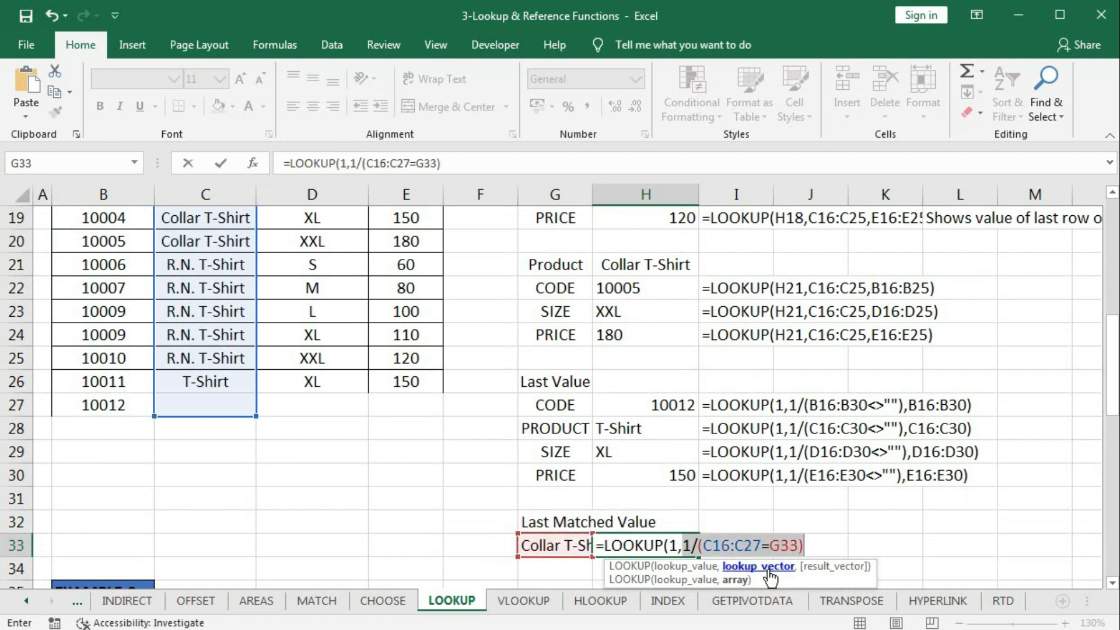
{"action": "key", "text": "F9"}
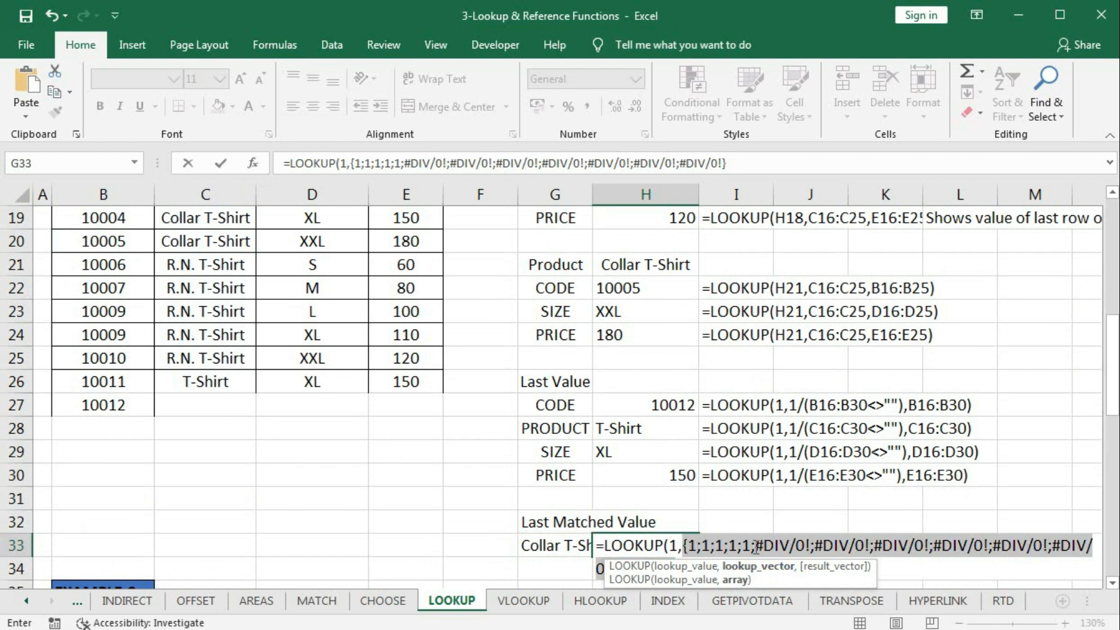
{"action": "scroll", "coordinate": [220, 295], "scroll_direction": "up", "scroll_amount": 2}
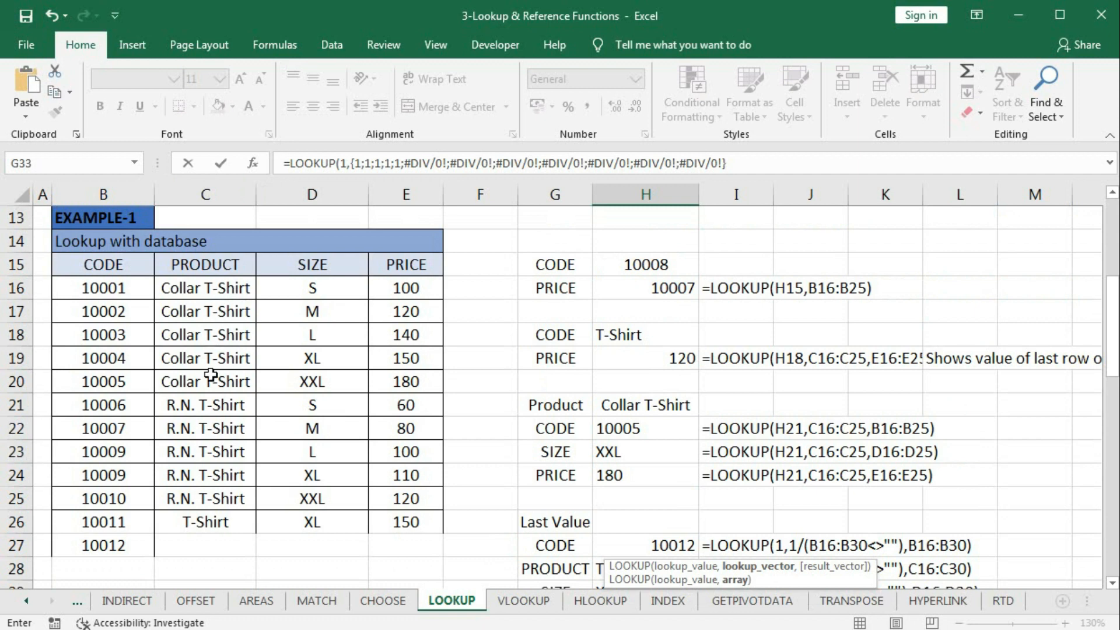
{"action": "scroll", "coordinate": [273, 358], "scroll_direction": "down", "scroll_amount": 2}
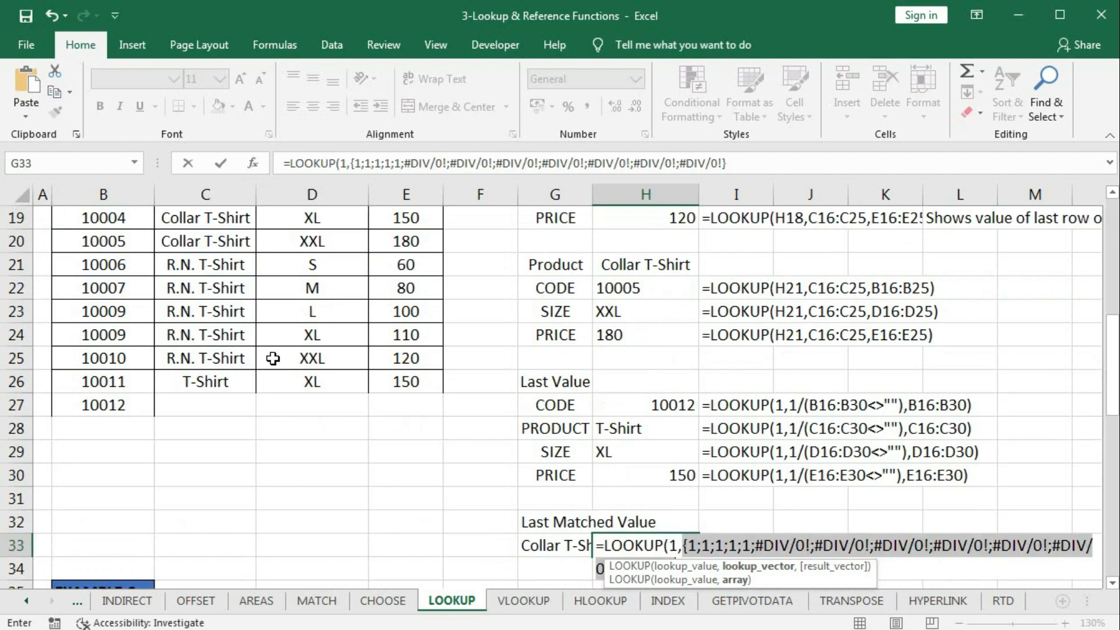
{"action": "scroll", "coordinate": [273, 358], "scroll_direction": "down", "scroll_amount": 1}
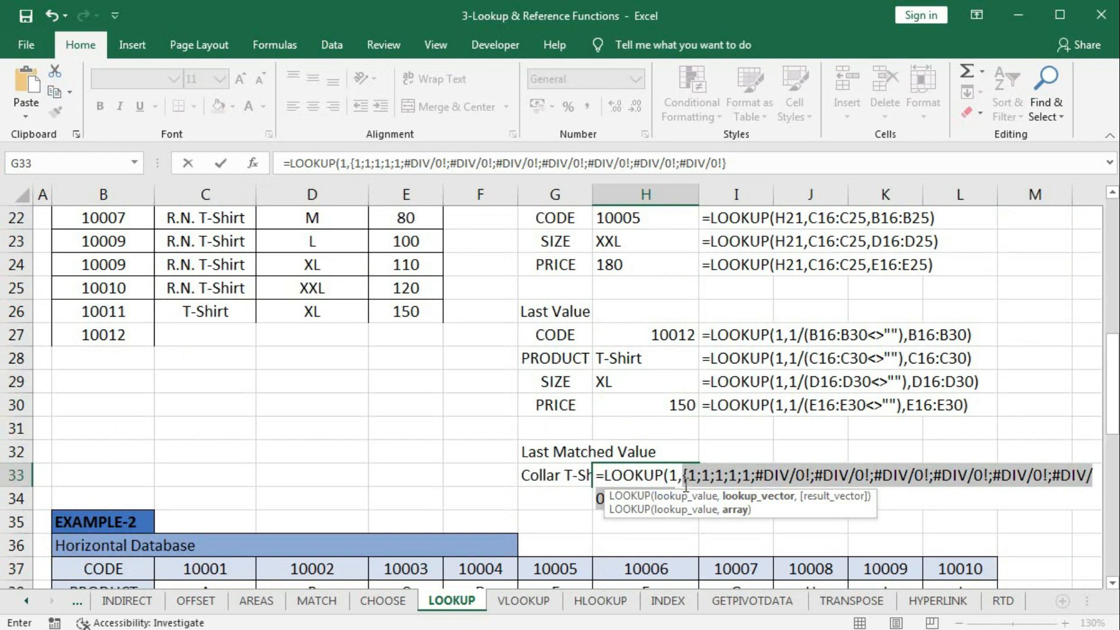
{"action": "key", "text": "ctrl+z"}
Complete the H33 formula with result vector E16:E27 to return the last matched price for the product in G33.
{"action": "left_click", "coordinate": [805, 474]}
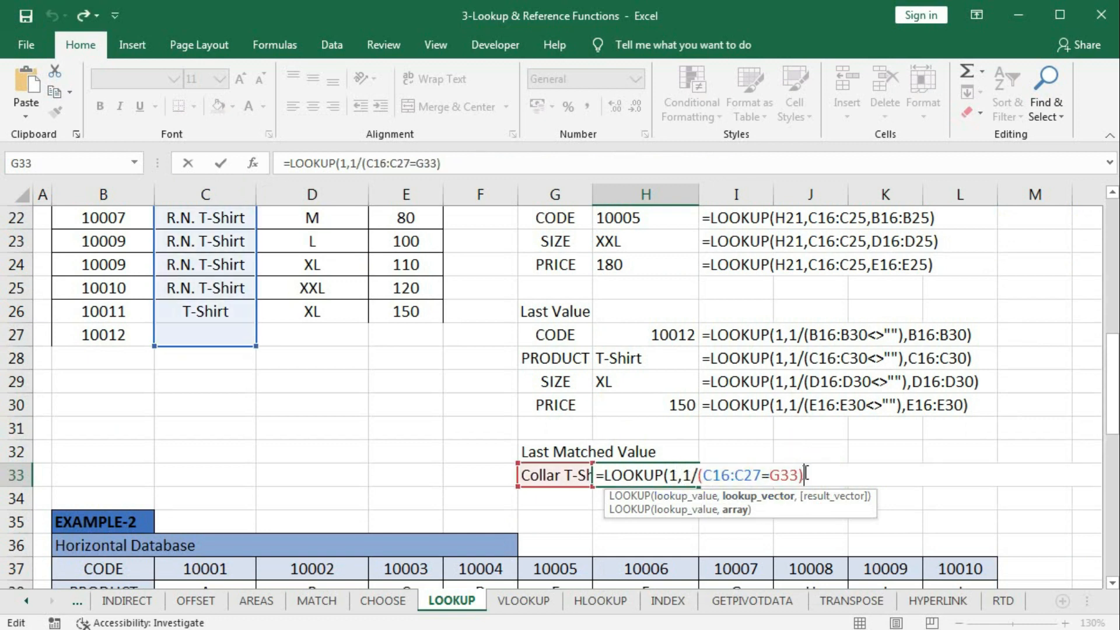
{"action": "type", "text": ","}
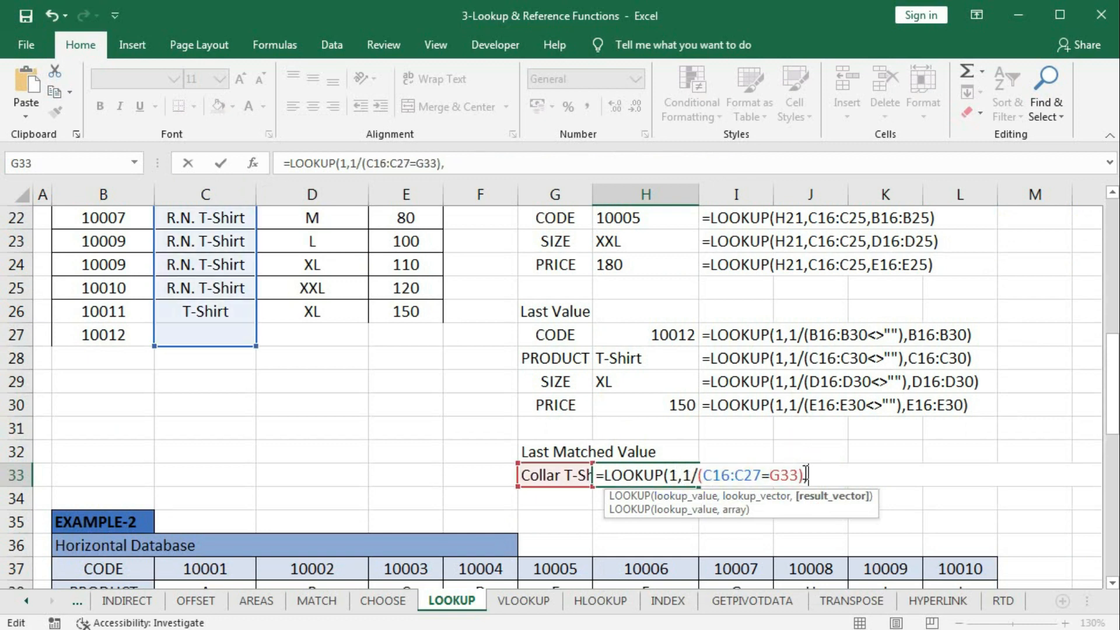
{"action": "scroll", "coordinate": [427, 481], "scroll_direction": "up", "scroll_amount": 2}
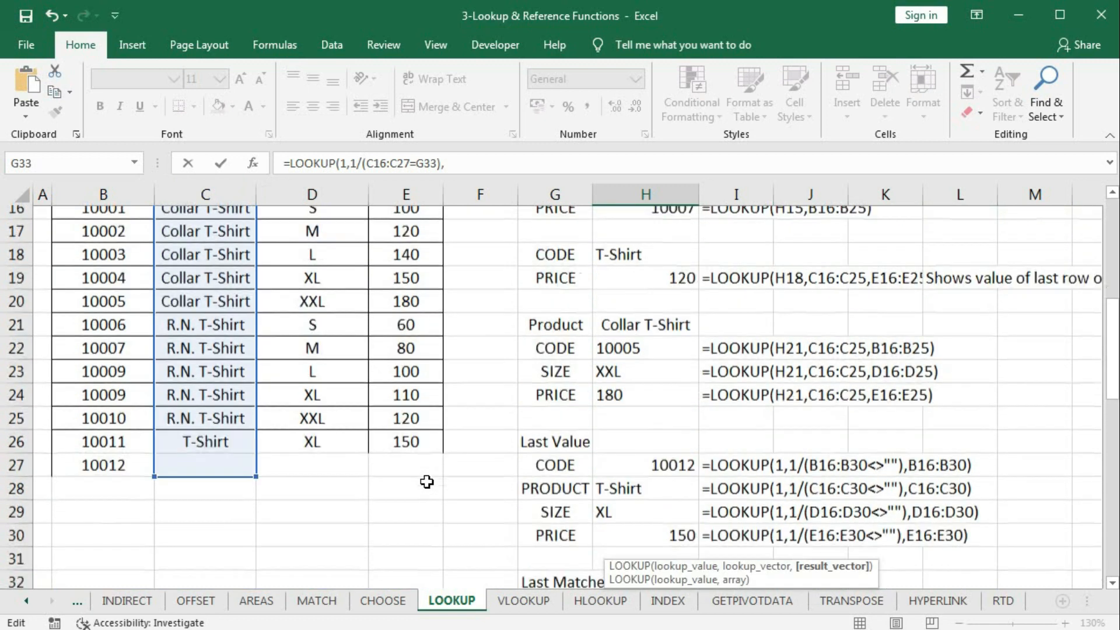
{"action": "scroll", "coordinate": [427, 481], "scroll_direction": "up", "scroll_amount": 1}
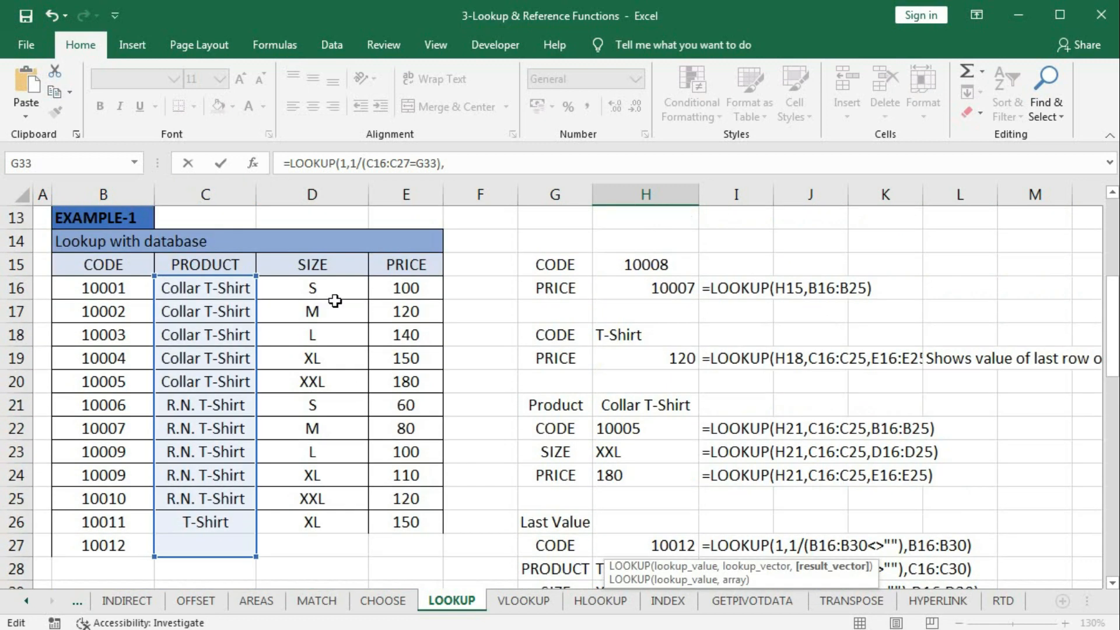
{"action": "left_click_drag", "start_coordinate": [405, 288], "coordinate": [402, 536]}
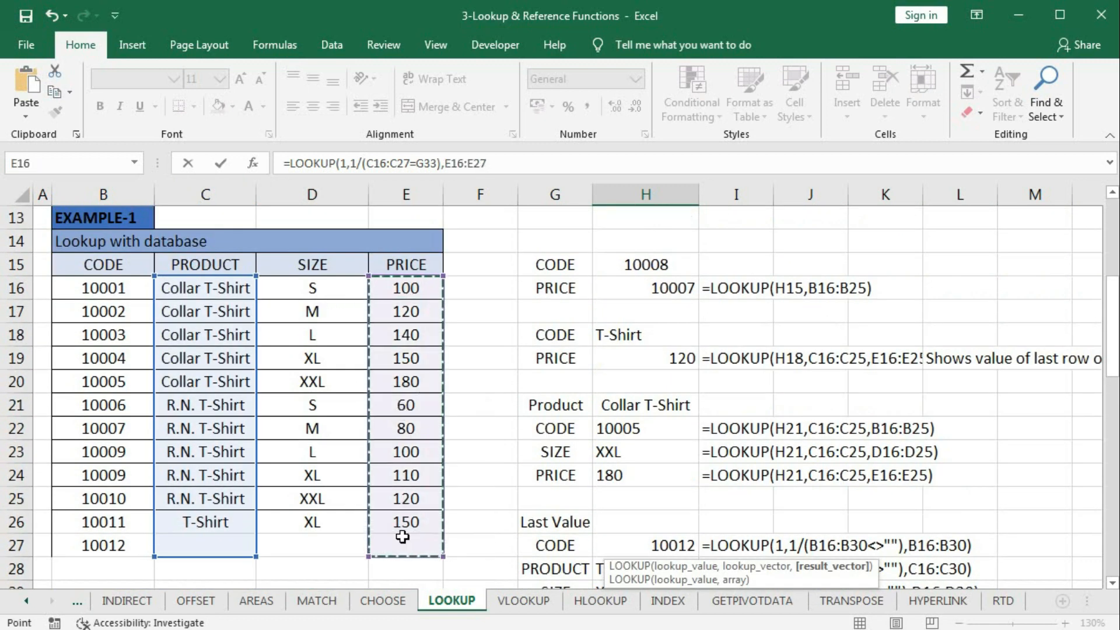
{"action": "type", "text": ")"}
{"action": "key", "text": "Return"}
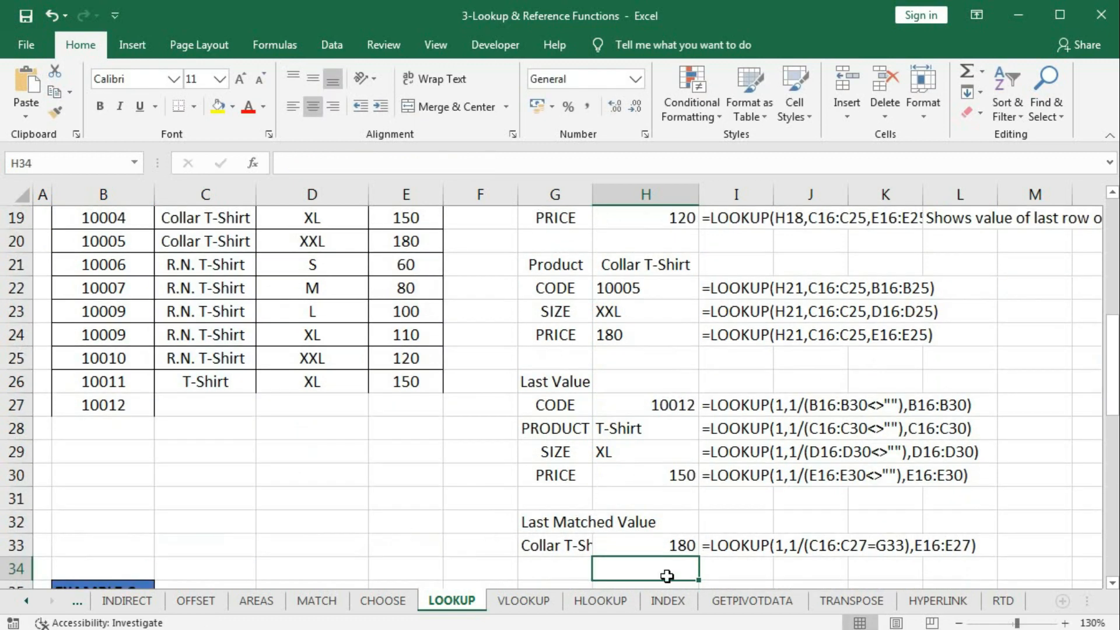
Change the product name in G33 to T-Shirt for the last matched price lookup.
{"action": "left_click", "coordinate": [678, 546]}
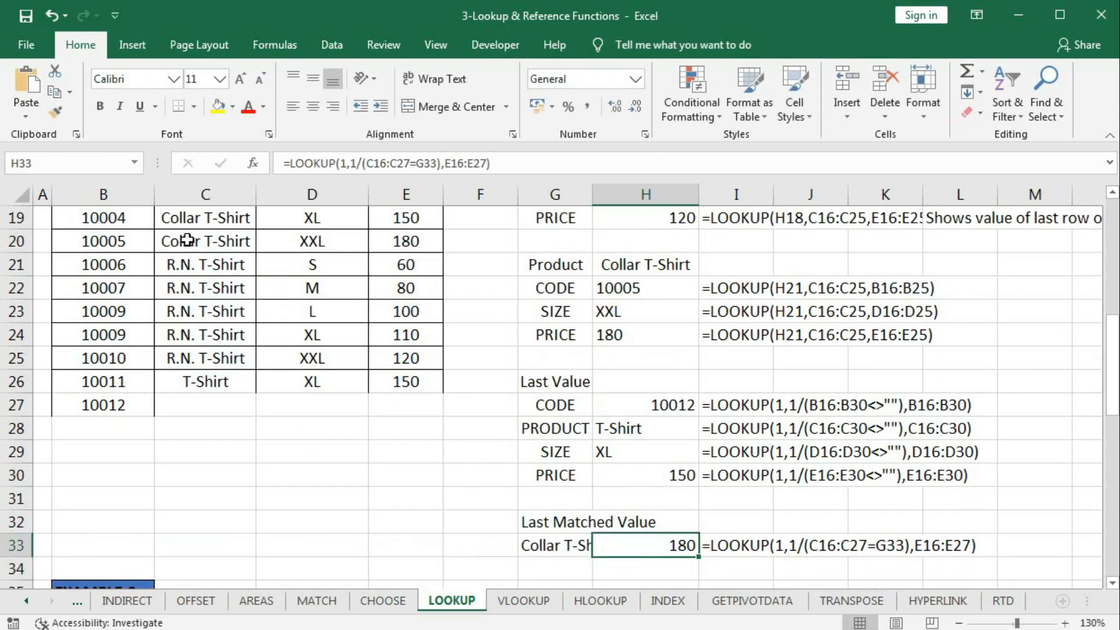
{"action": "double_click", "coordinate": [562, 546]}
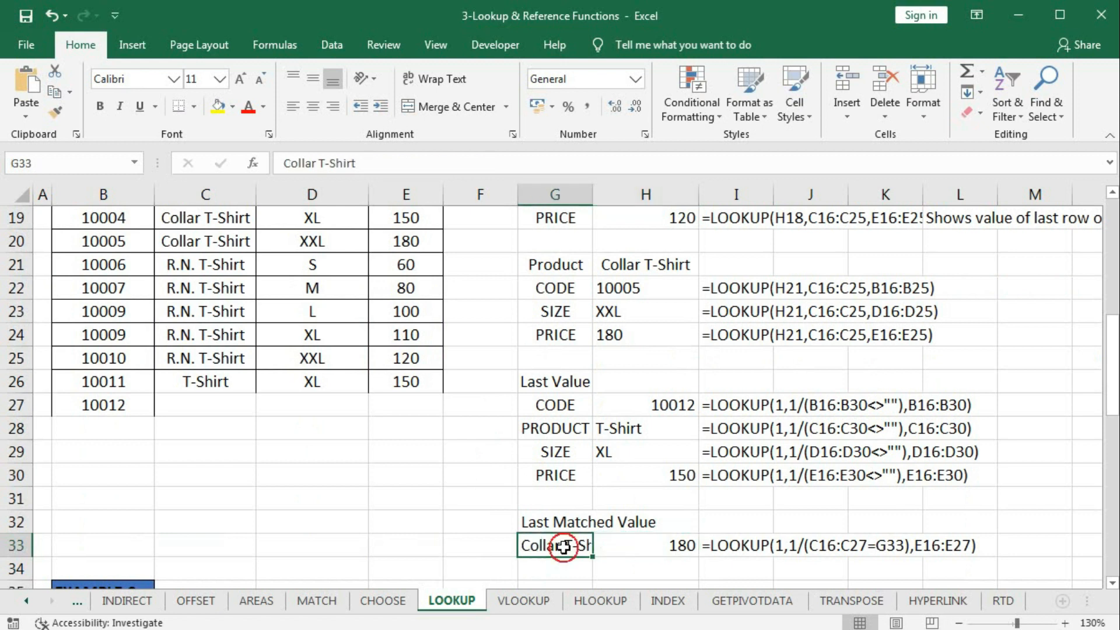
{"action": "left_click_drag", "start_coordinate": [561, 546], "coordinate": [450, 532]}
{"action": "key", "text": "BackSpace"}
{"action": "key", "text": "Return"}
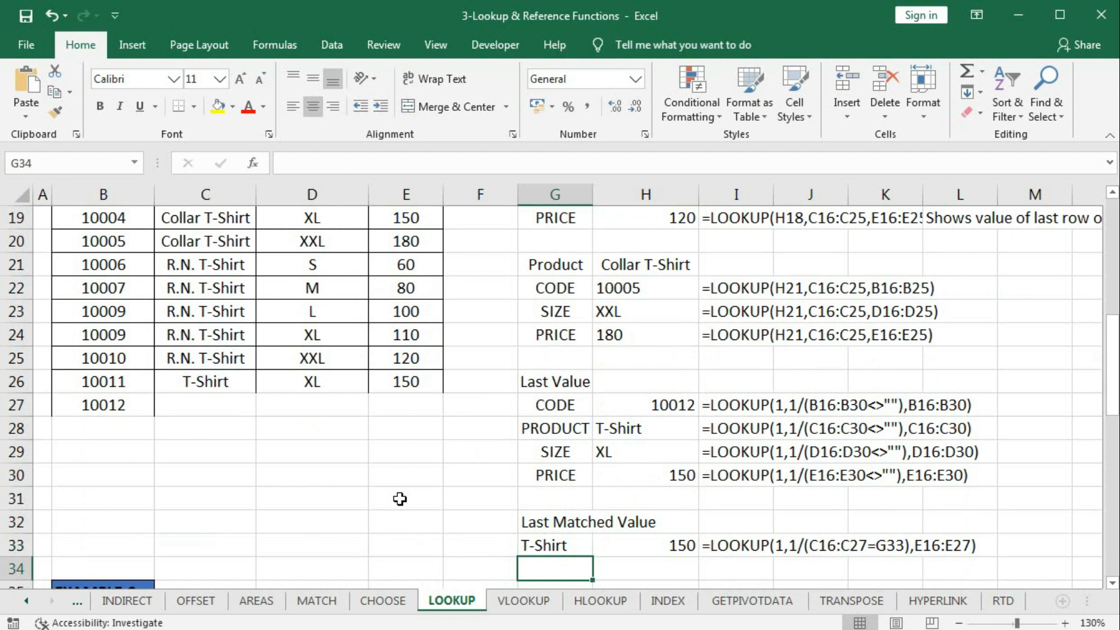
Try Shirt as the product name in G33, check the formula cell H33, and undo the change.
{"action": "double_click", "coordinate": [535, 546]}
{"action": "left_click_drag", "start_coordinate": [536, 546], "coordinate": [470, 534]}
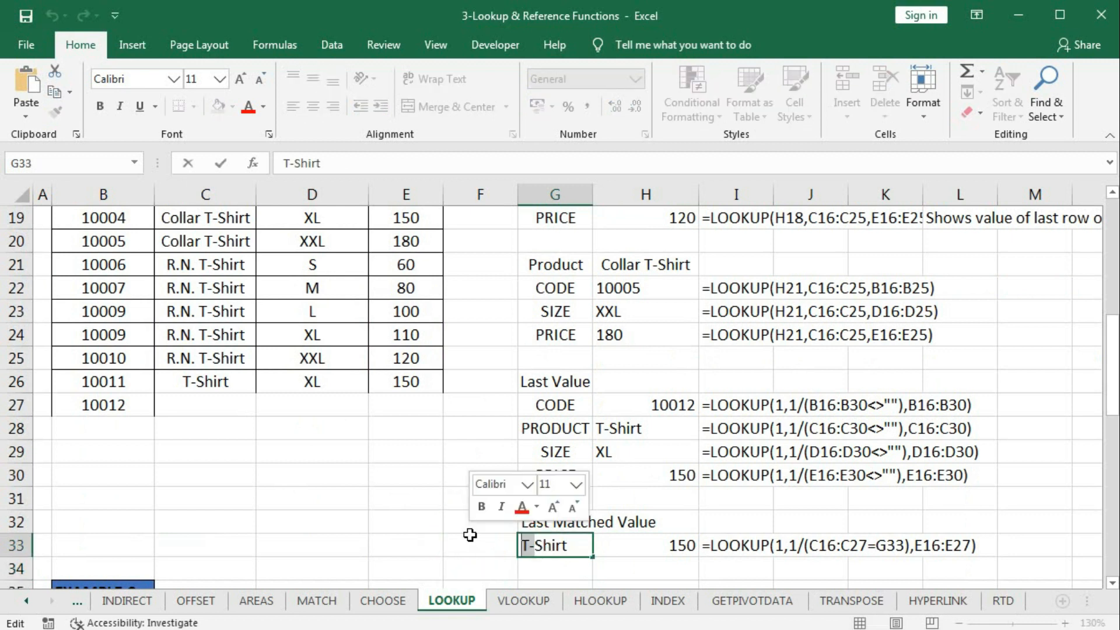
{"action": "key", "text": "BackSpace"}
{"action": "key", "text": "Return"}
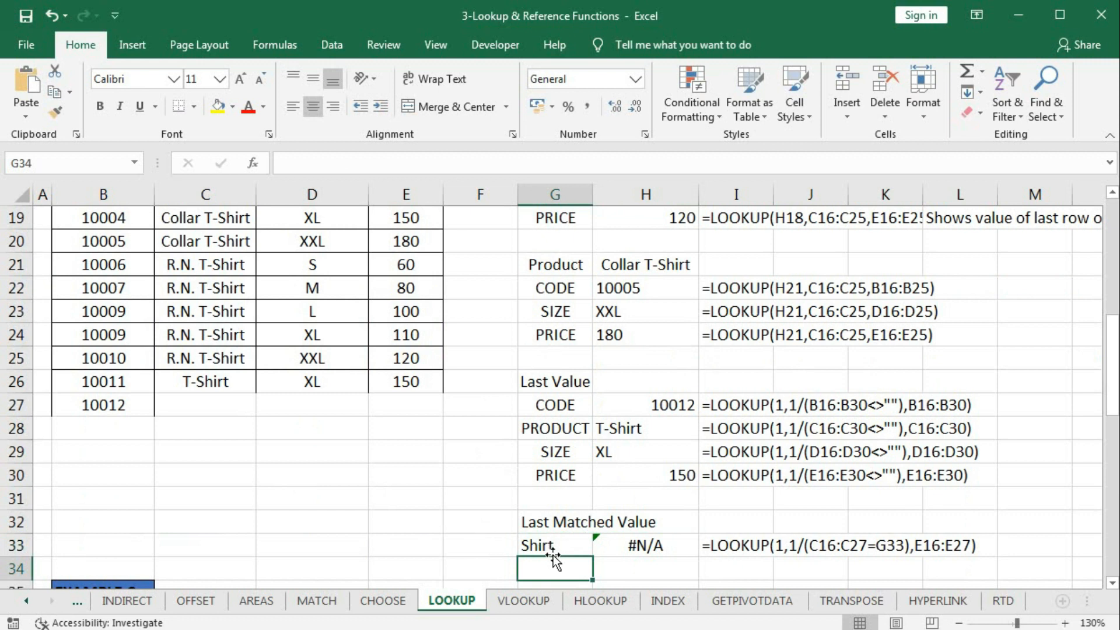
{"action": "left_click", "coordinate": [620, 546]}
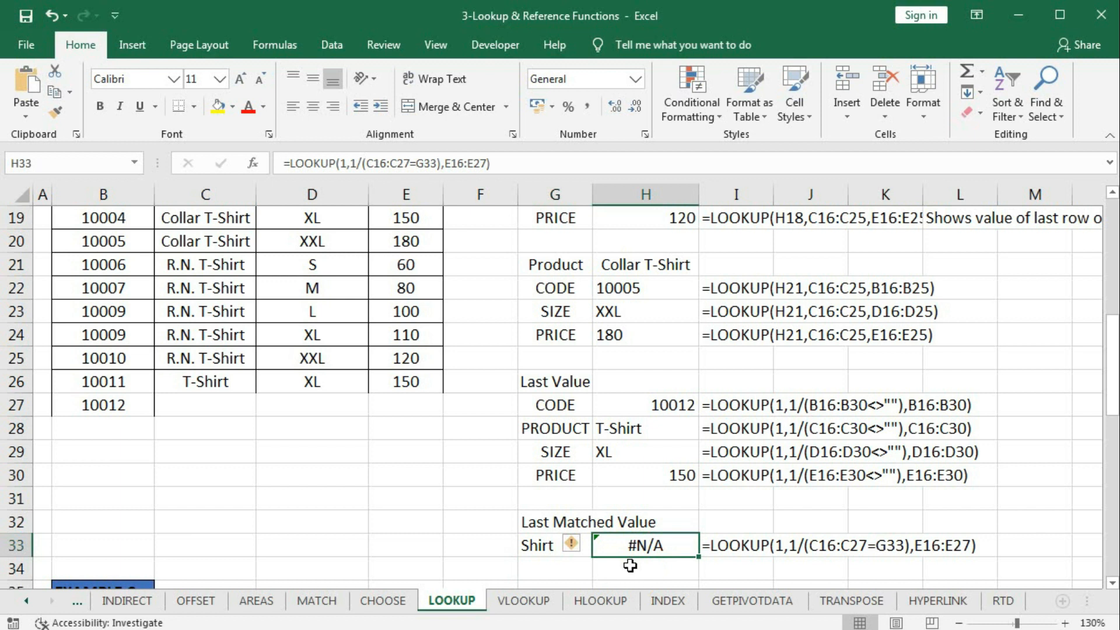
{"action": "key", "text": "ctrl+z"}
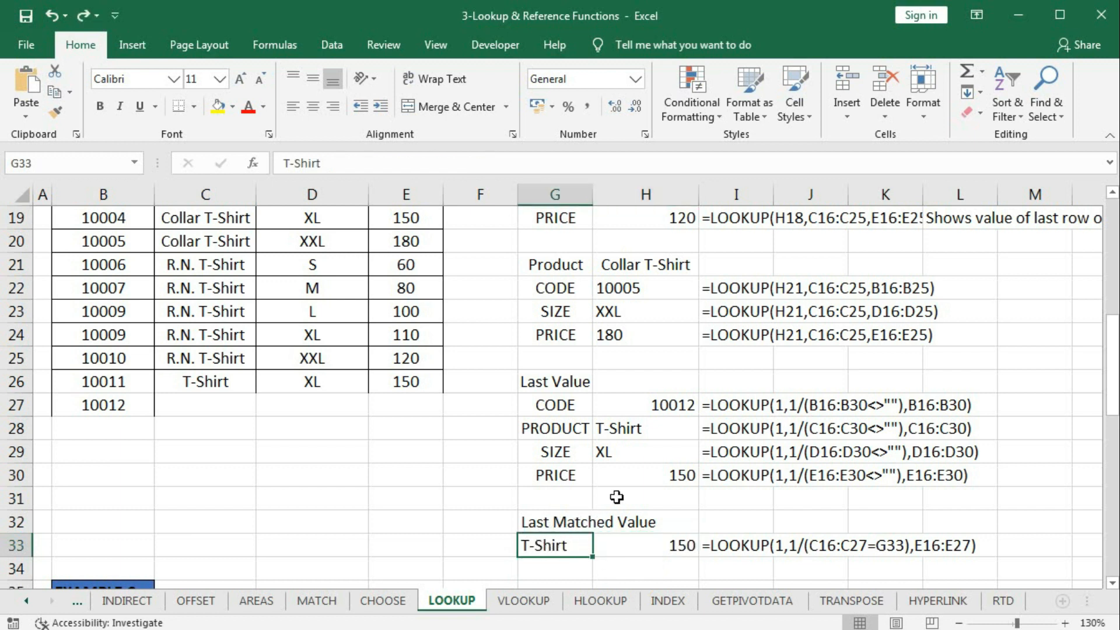
Clear the existing lookup results in C42, C45, C48 and C49 below the Example-2 horizontal database.
{"action": "scroll", "coordinate": [616, 497], "scroll_direction": "down", "scroll_amount": 5}
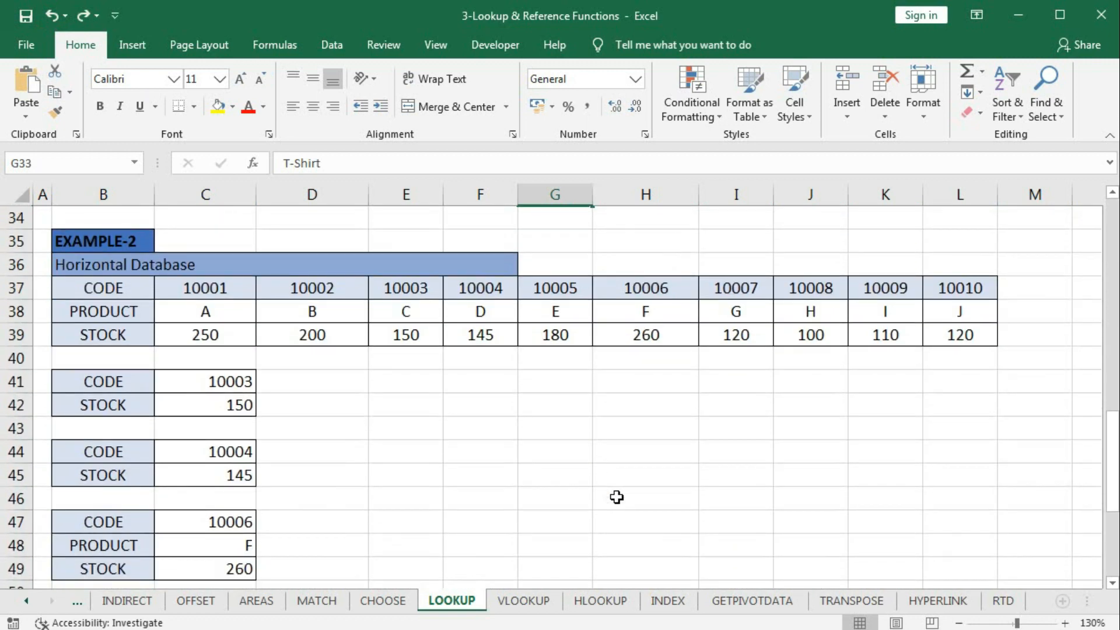
{"action": "scroll", "coordinate": [616, 497], "scroll_direction": "up", "scroll_amount": 8}
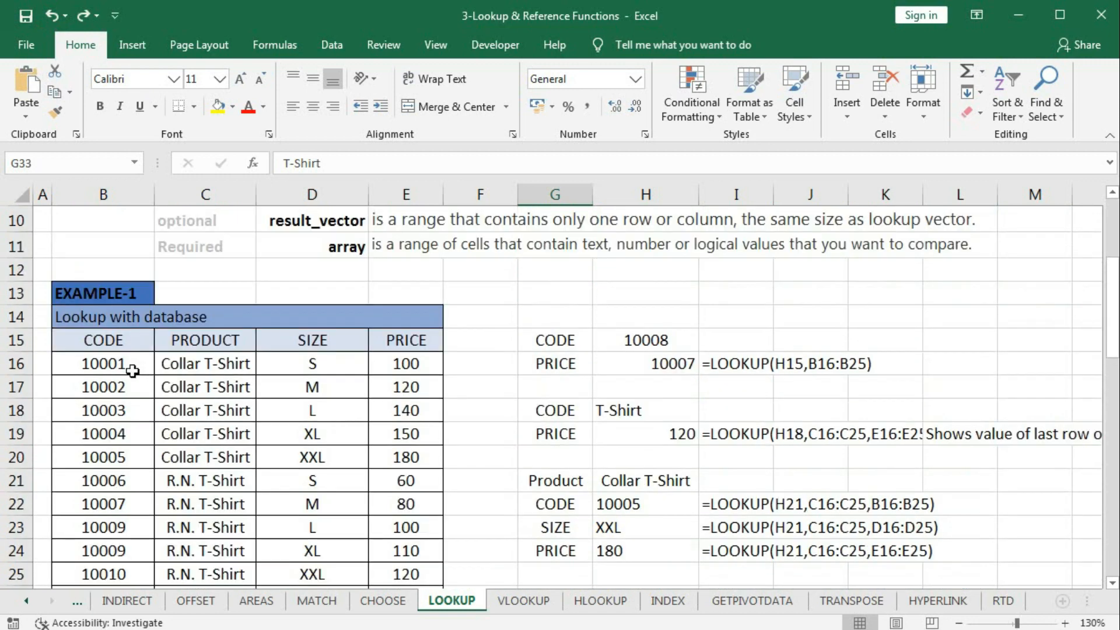
{"action": "scroll", "coordinate": [146, 376], "scroll_direction": "down", "scroll_amount": 1}
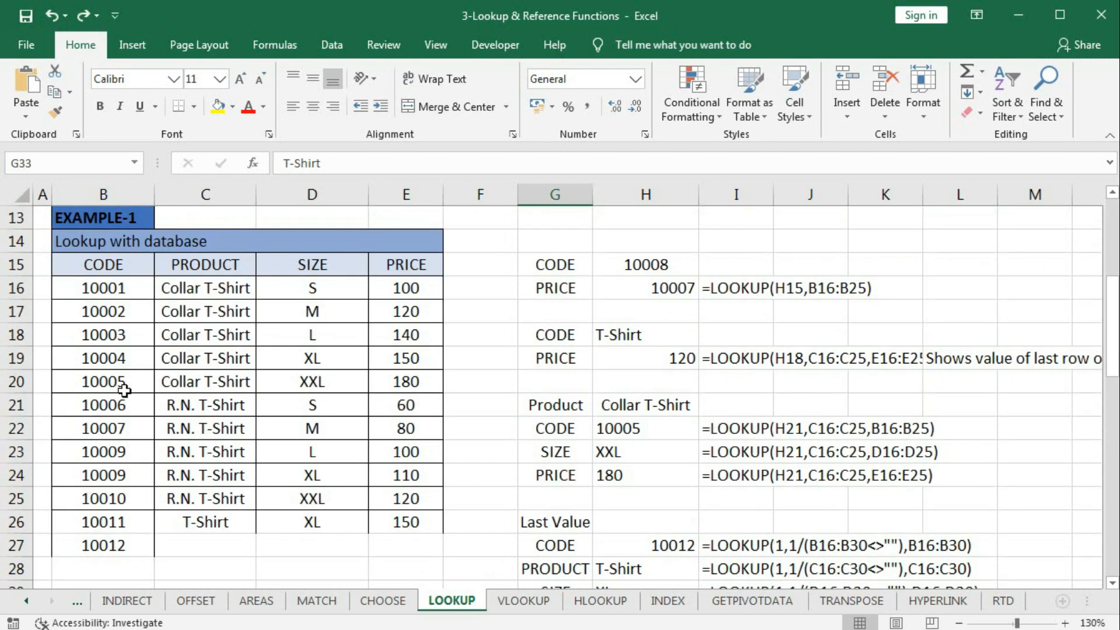
{"action": "scroll", "coordinate": [249, 457], "scroll_direction": "down", "scroll_amount": 6}
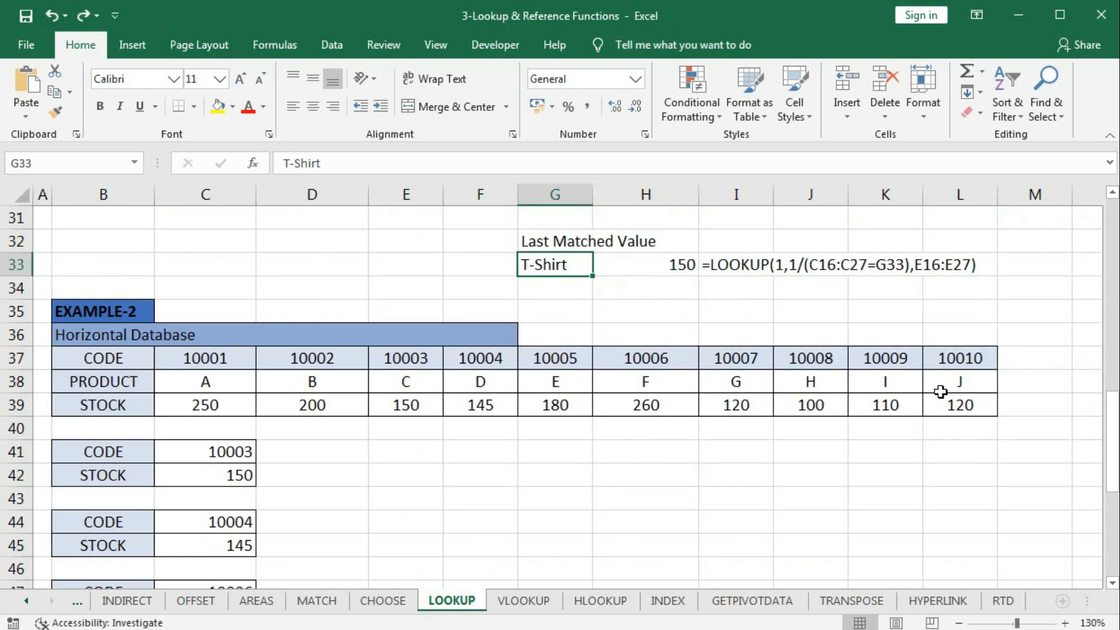
{"action": "scroll", "coordinate": [475, 426], "scroll_direction": "down", "scroll_amount": 1}
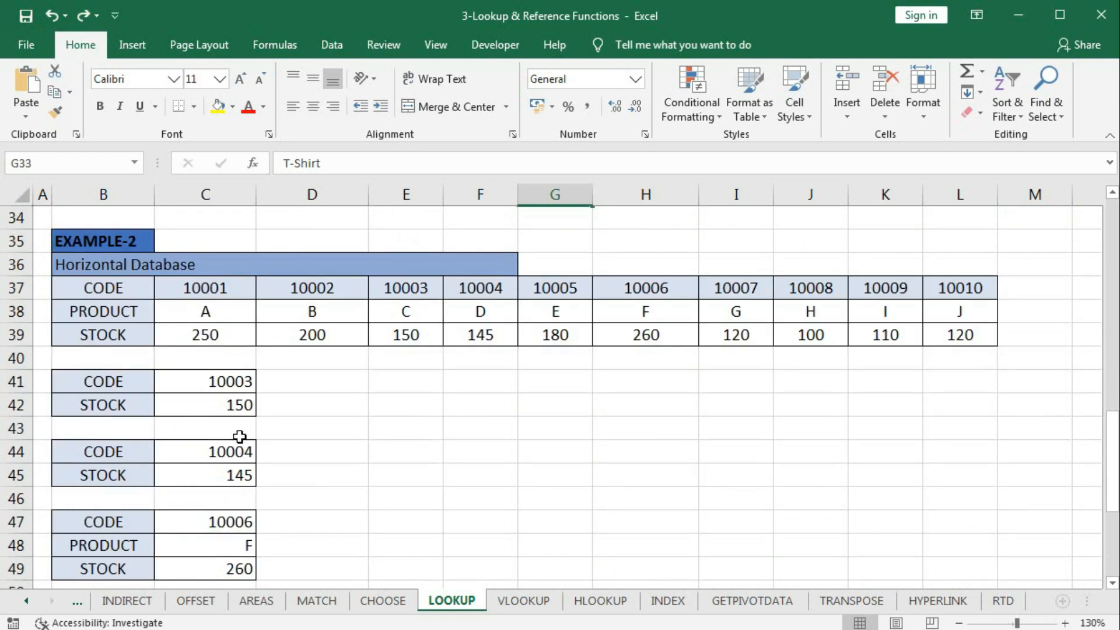
{"action": "left_click", "coordinate": [227, 407]}
{"action": "key", "text": "Delete"}
{"action": "left_click", "coordinate": [233, 470]}
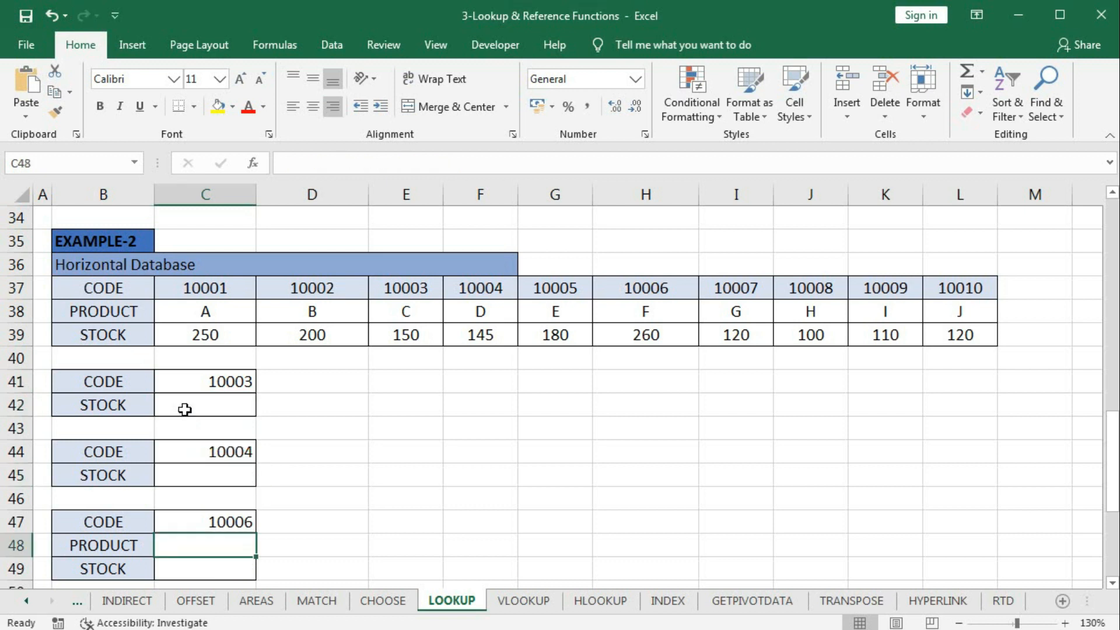
Enter =LOOKUP(C41,B37:L37,B39:L39) in C42 to return the stock for the code in C41.
{"action": "left_click", "coordinate": [185, 410]}
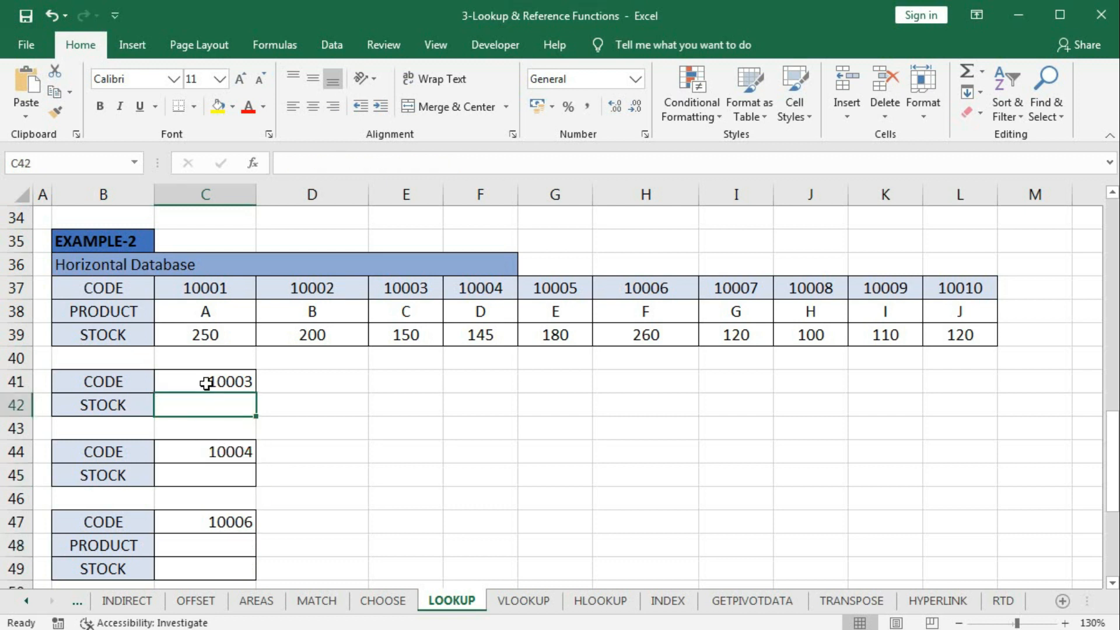
{"action": "type", "text": "=loo"}
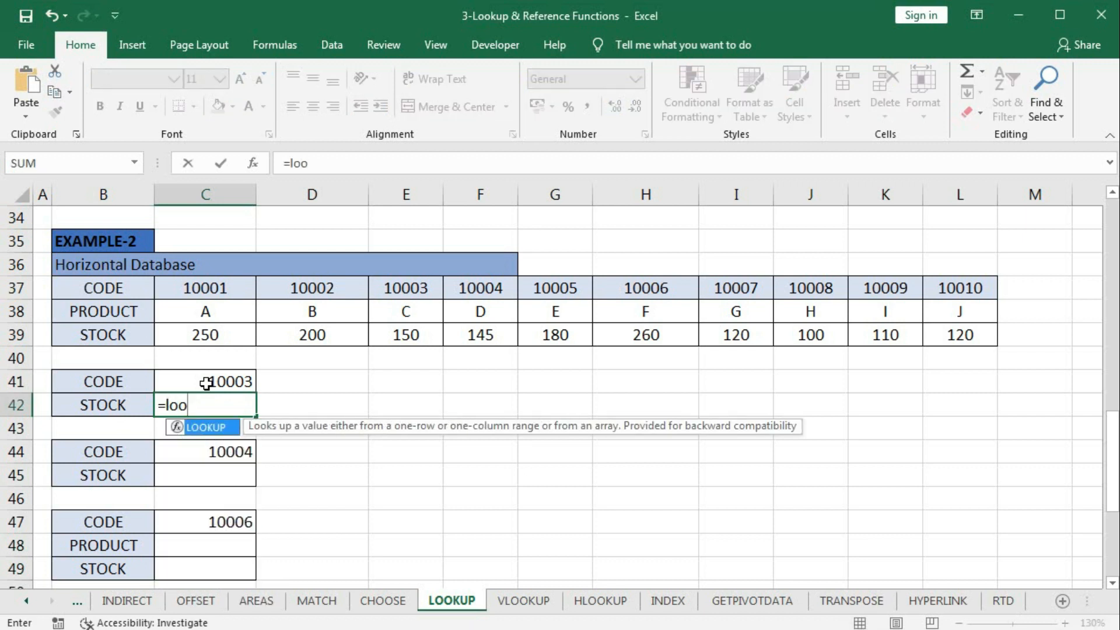
{"action": "key", "text": "Tab"}
{"action": "left_click", "coordinate": [206, 383]}
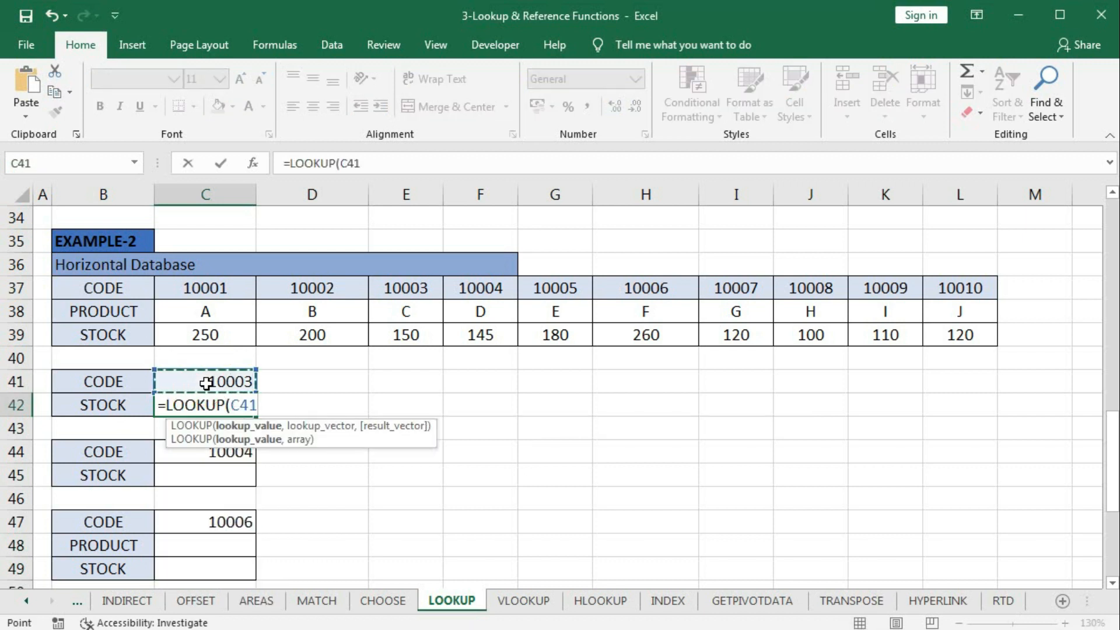
{"action": "type", "text": ","}
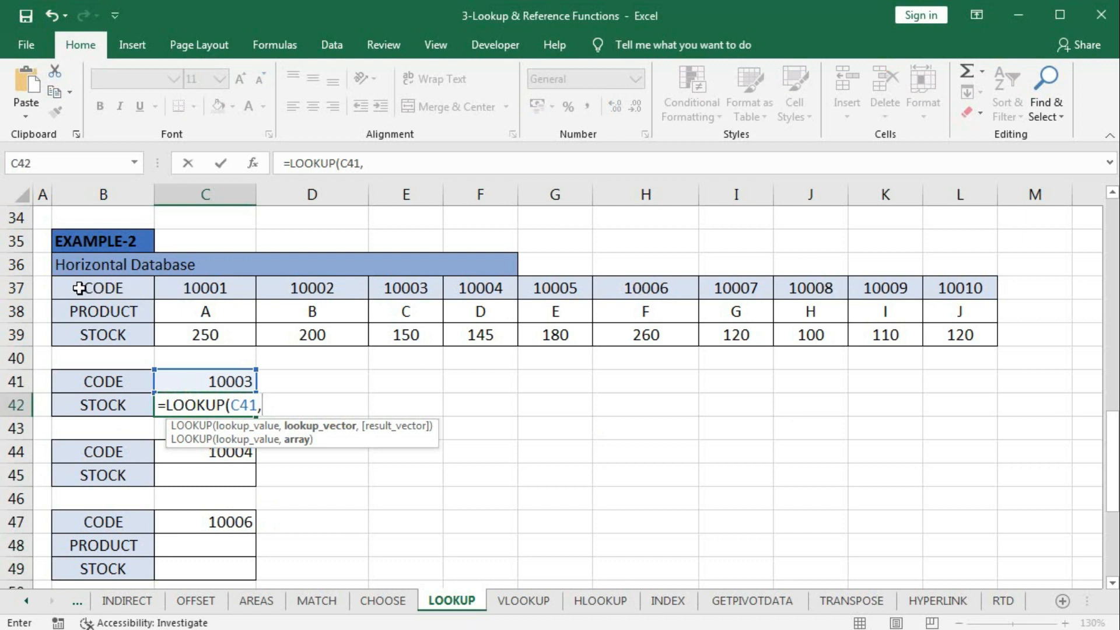
{"action": "left_click_drag", "start_coordinate": [88, 287], "coordinate": [959, 288]}
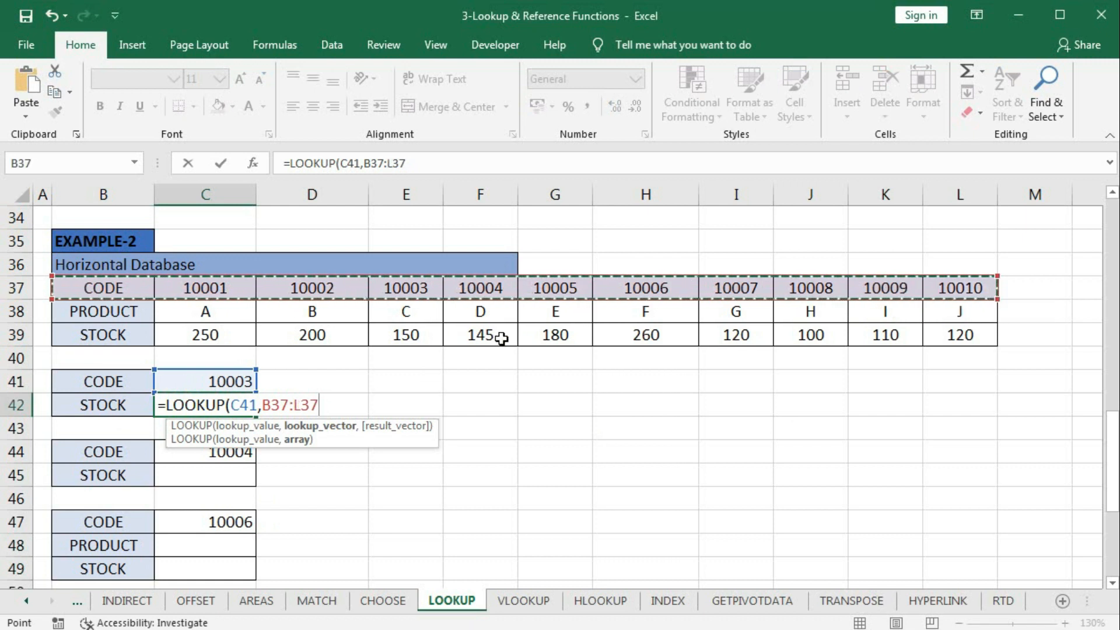
{"action": "type", "text": ","}
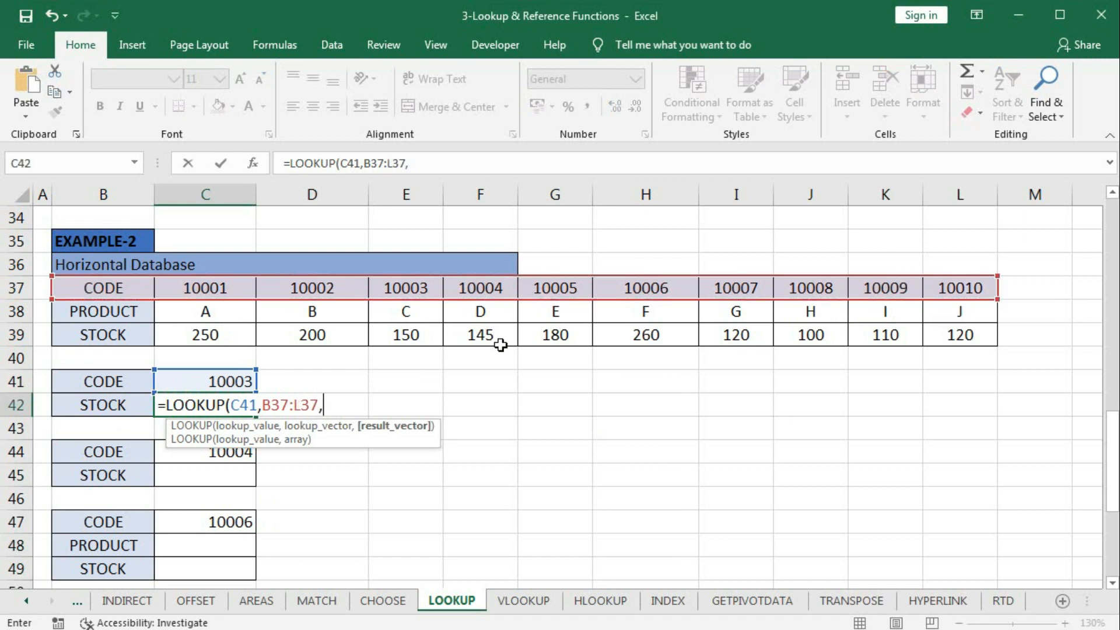
{"action": "left_click_drag", "start_coordinate": [77, 332], "coordinate": [940, 345]}
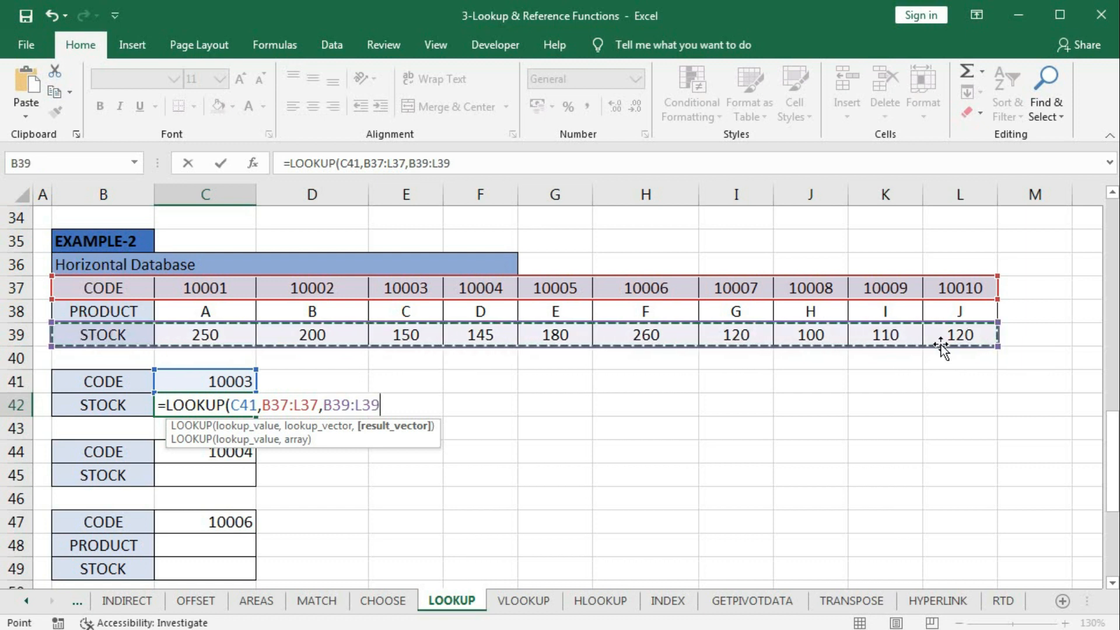
{"action": "type", "text": ")"}
{"action": "key", "text": "Return"}
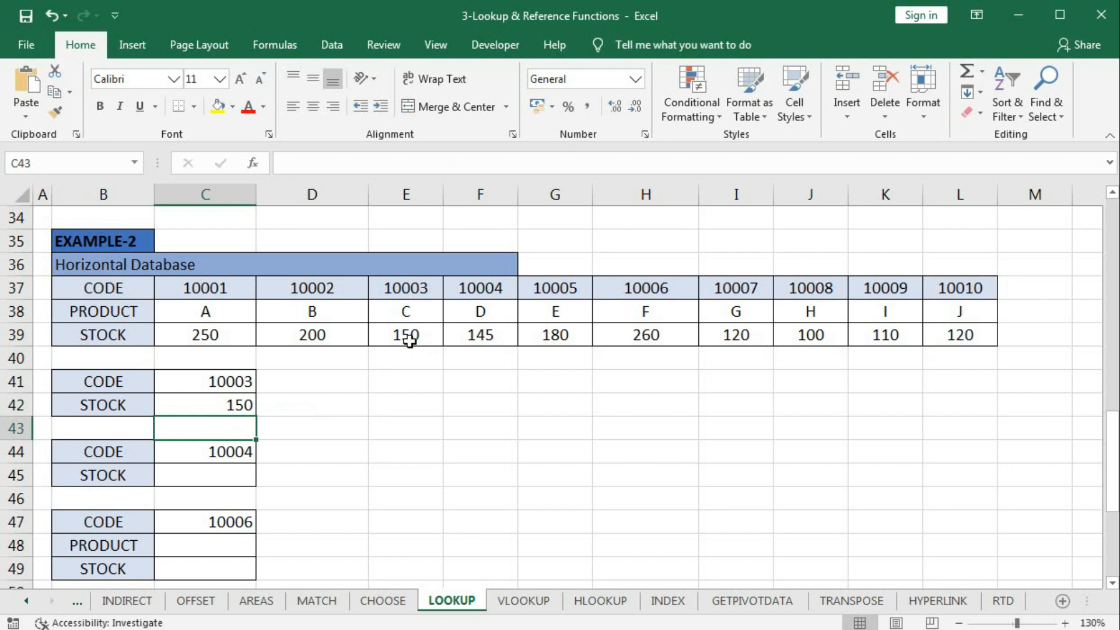
Enter a LOOKUP formula in C45 that finds C44 in B37:L37 and returns the stock from B39:L39.
{"action": "left_click", "coordinate": [208, 488]}
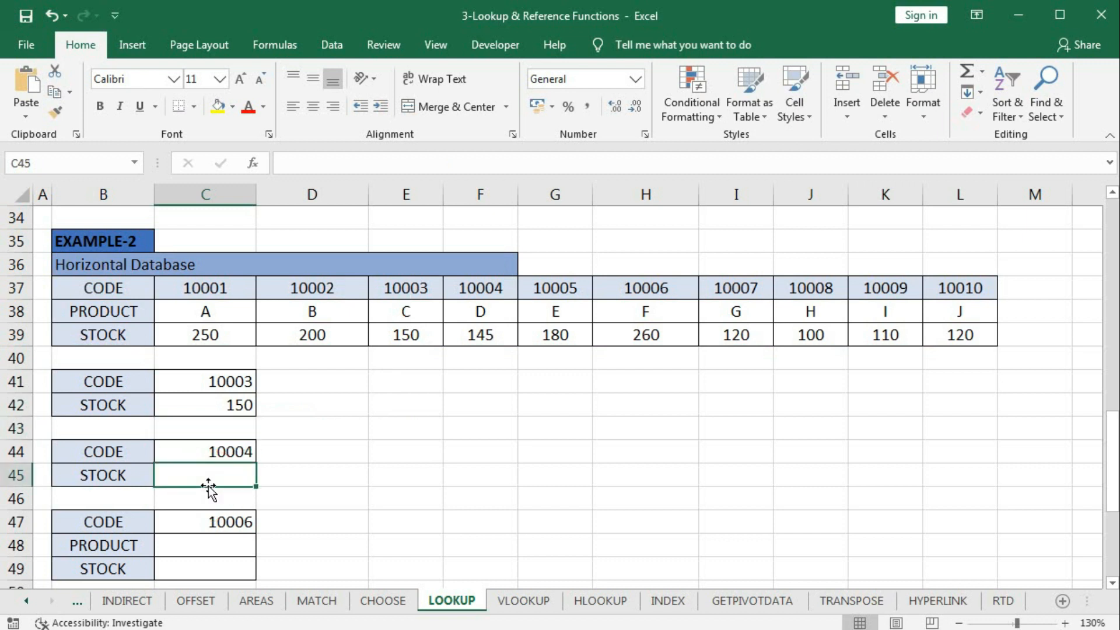
{"action": "type", "text": "=loo"}
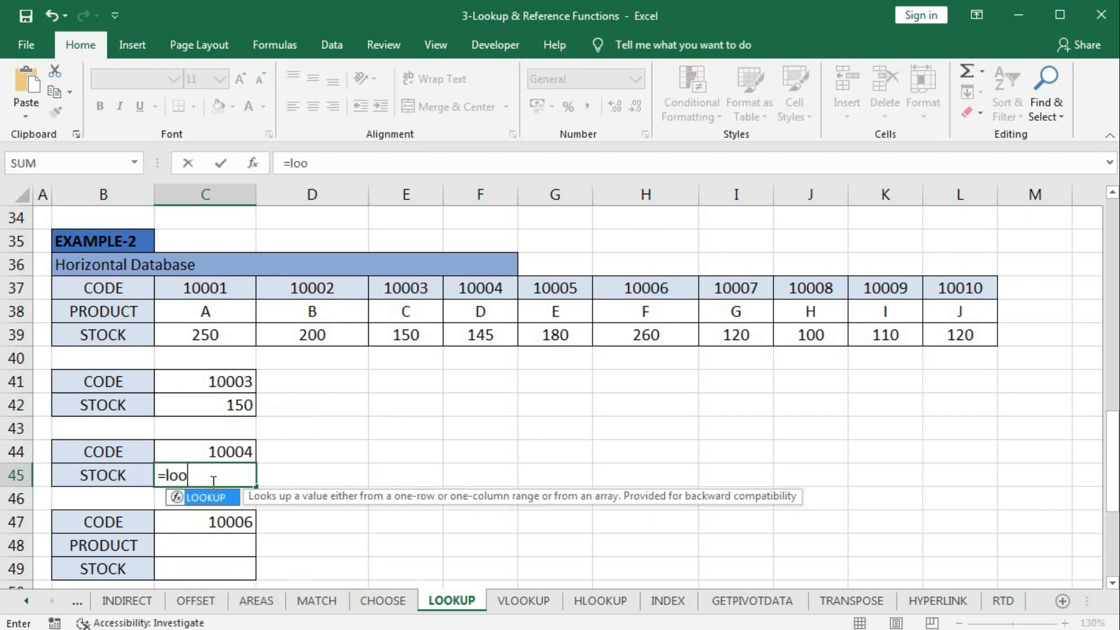
{"action": "key", "text": "Tab"}
{"action": "left_click", "coordinate": [214, 447]}
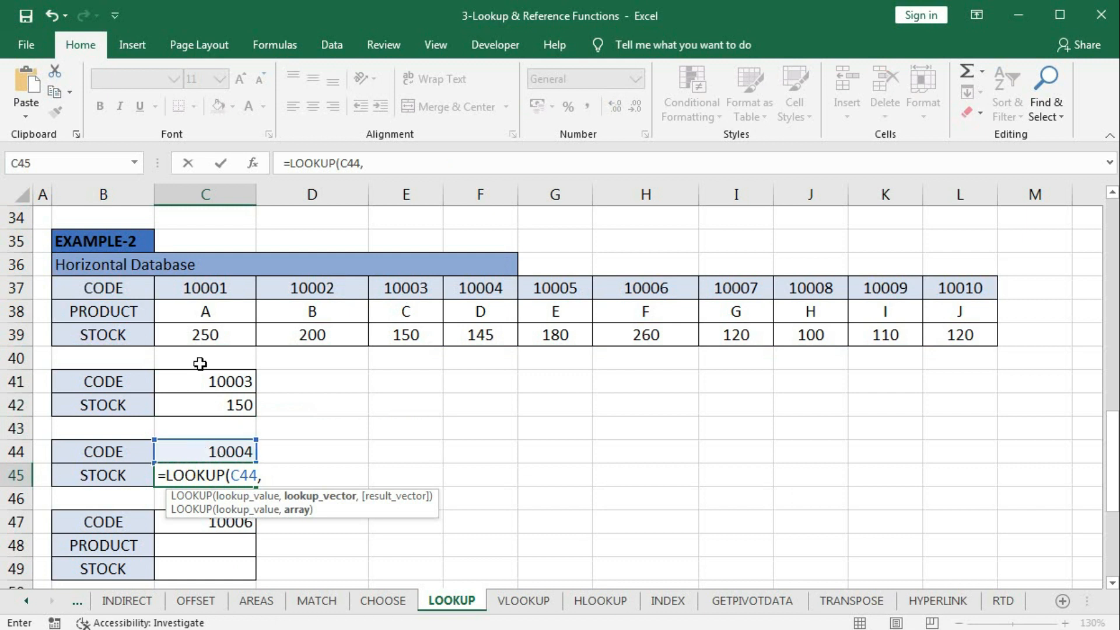
{"action": "left_click_drag", "start_coordinate": [102, 287], "coordinate": [949, 289]}
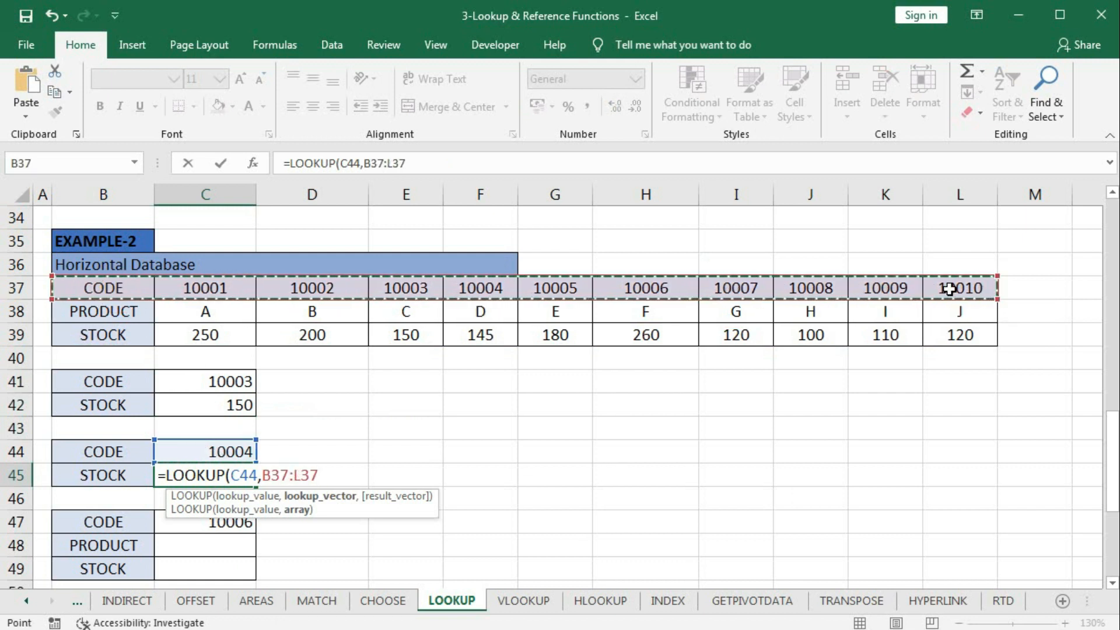
{"action": "type", "text": ","}
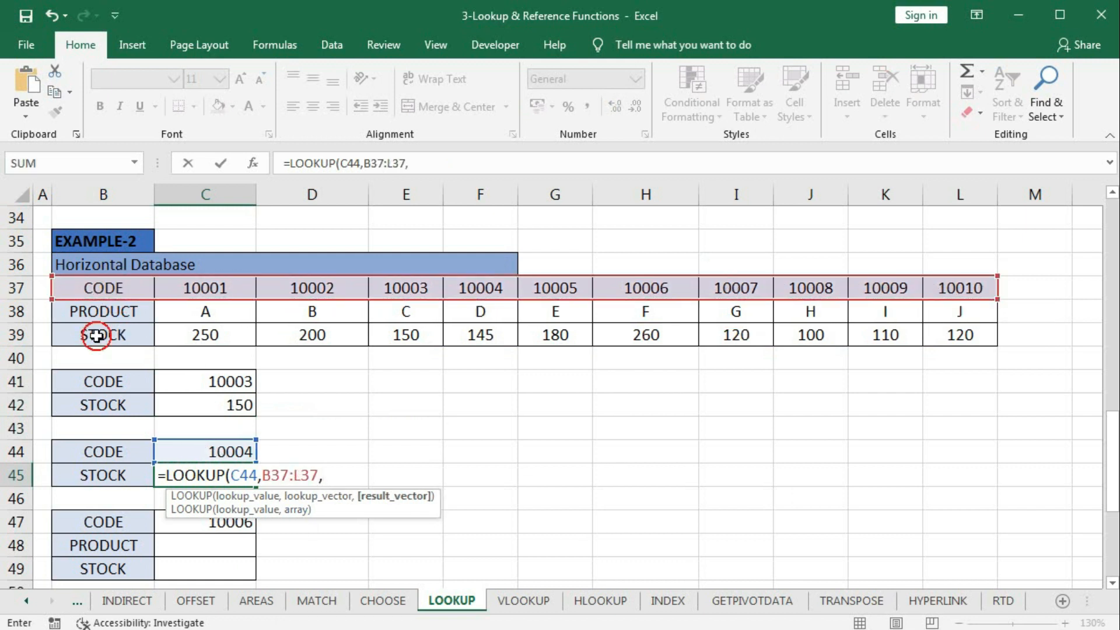
{"action": "left_click_drag", "start_coordinate": [95, 334], "coordinate": [932, 331]}
{"action": "key", "text": "Return"}
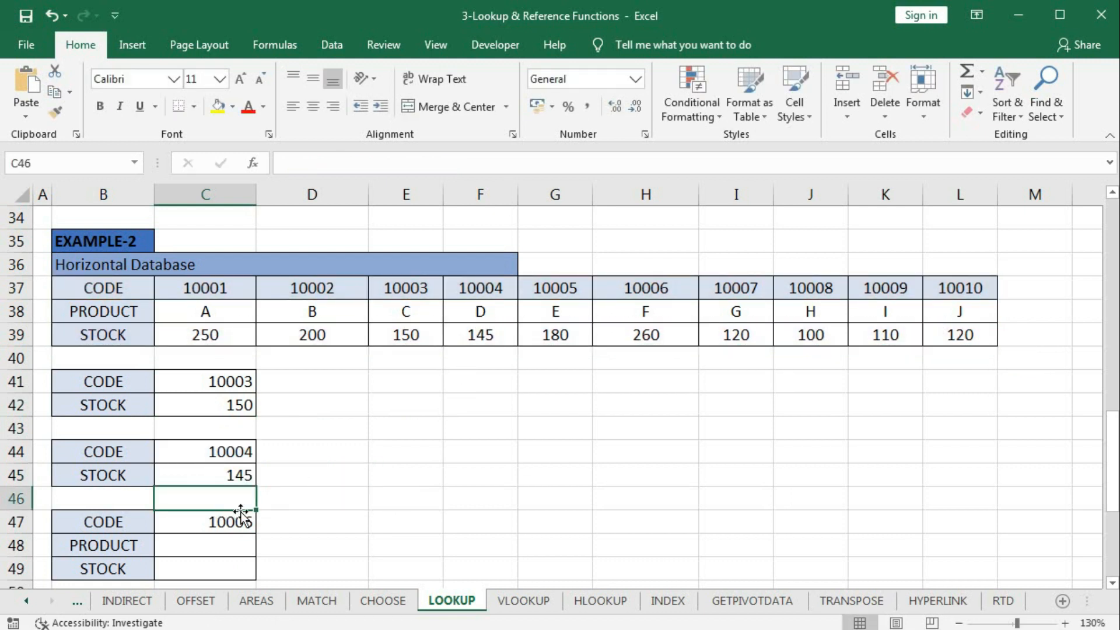
Enter =LOOKUP($C$47,$B$37:$L$37,B38:L38) in C48 to return the product, and fill the formula down to C49 for the stock.
{"action": "scroll", "coordinate": [242, 508], "scroll_direction": "down", "scroll_amount": 1}
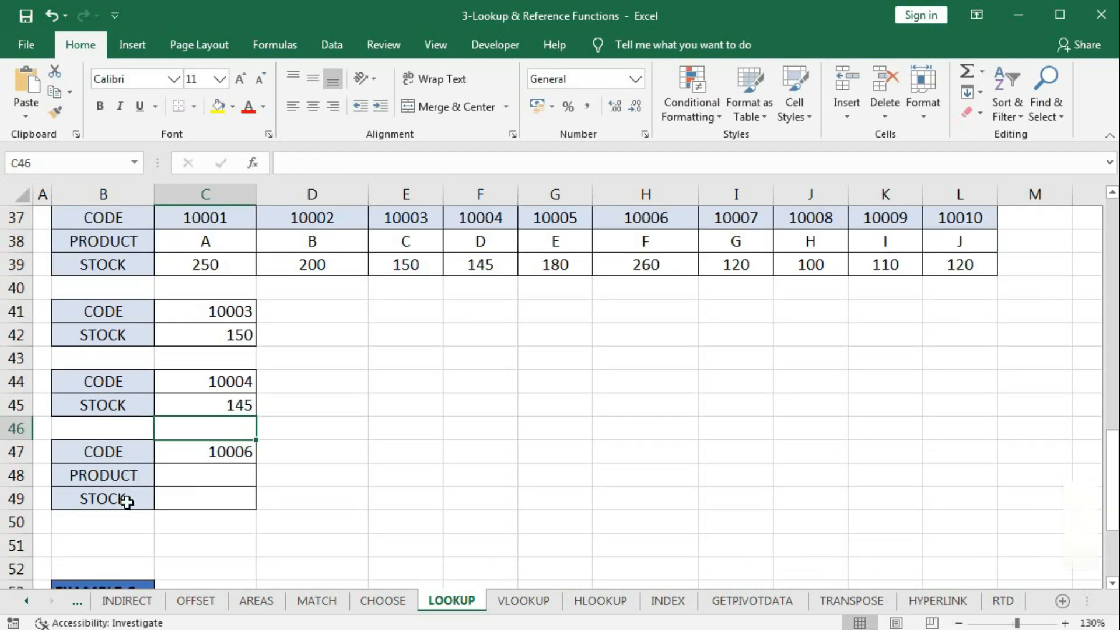
{"action": "left_click", "coordinate": [195, 480]}
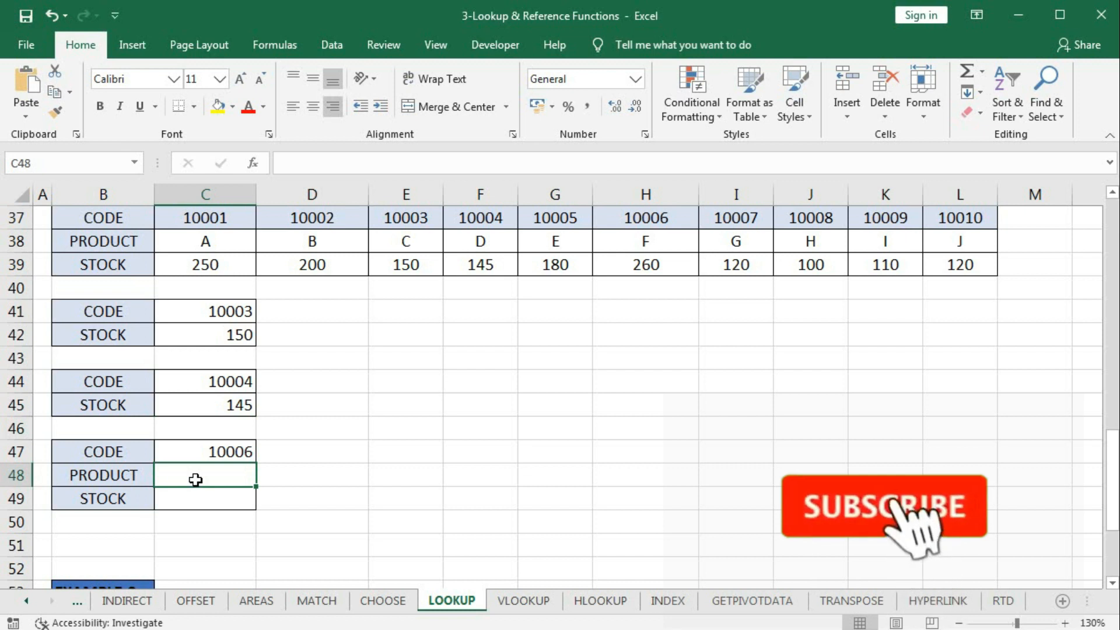
{"action": "type", "text": "=l"}
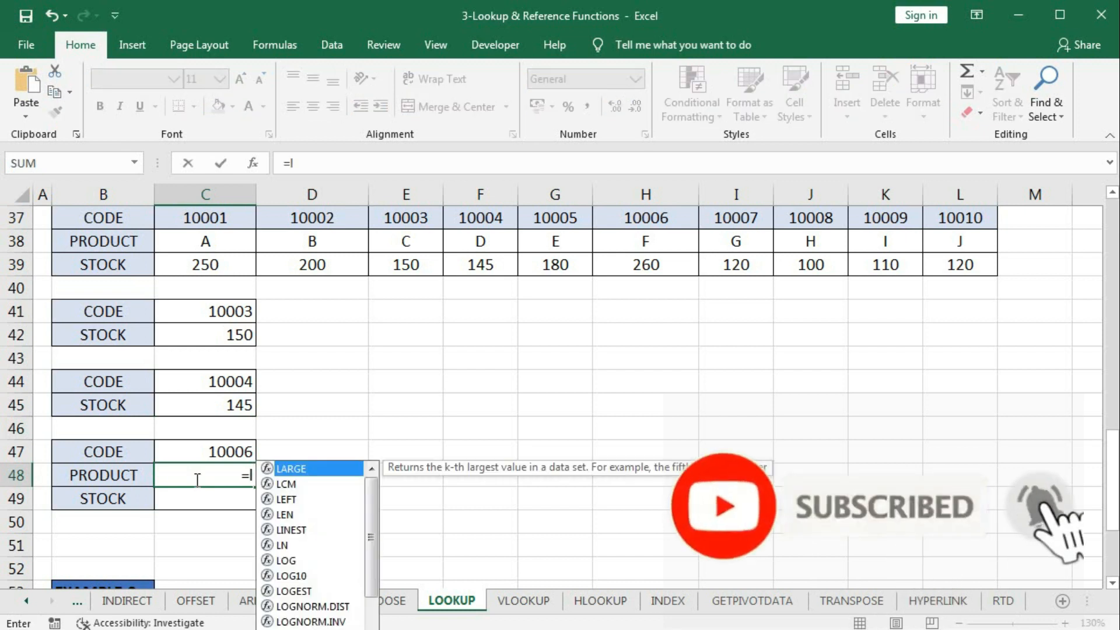
{"action": "type", "text": "oo"}
{"action": "key", "text": "Tab"}
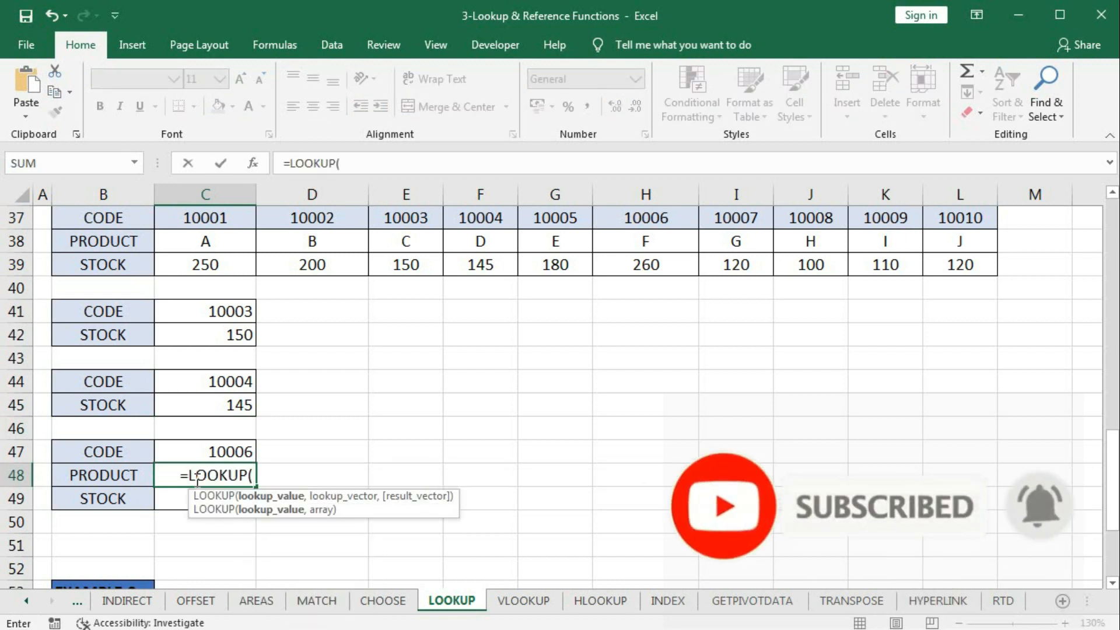
{"action": "left_click", "coordinate": [207, 450]}
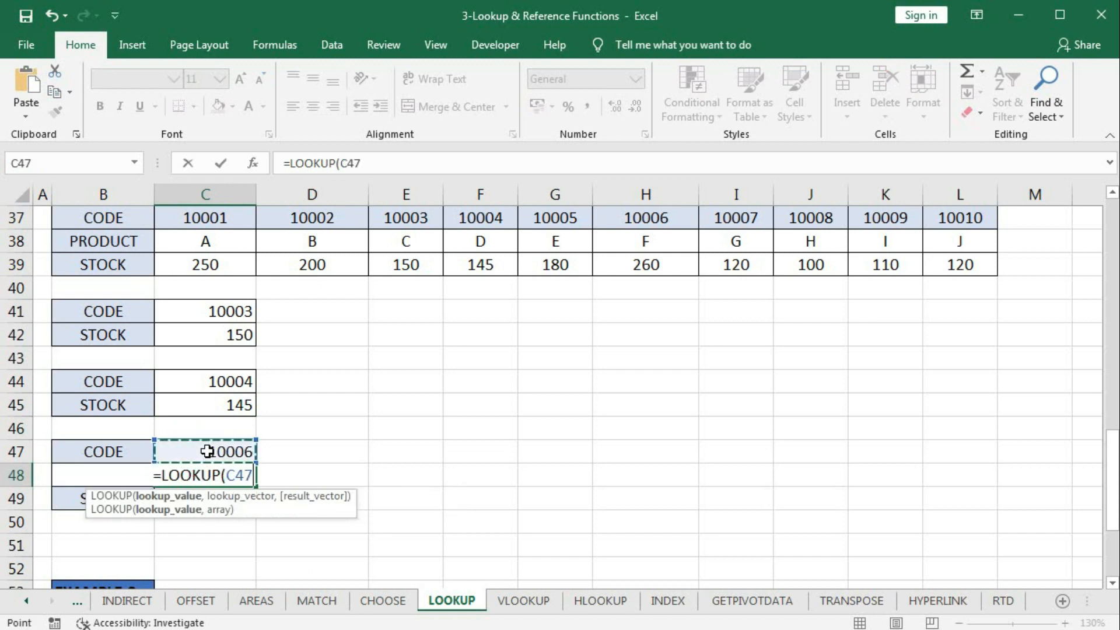
{"action": "key", "text": "F4"}
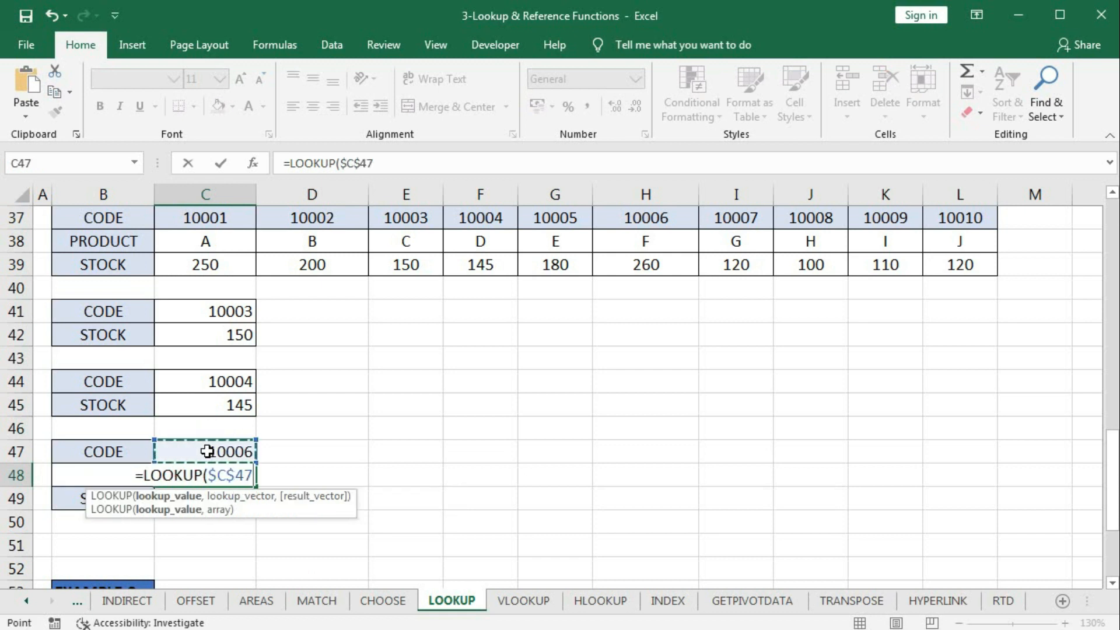
{"action": "type", "text": ","}
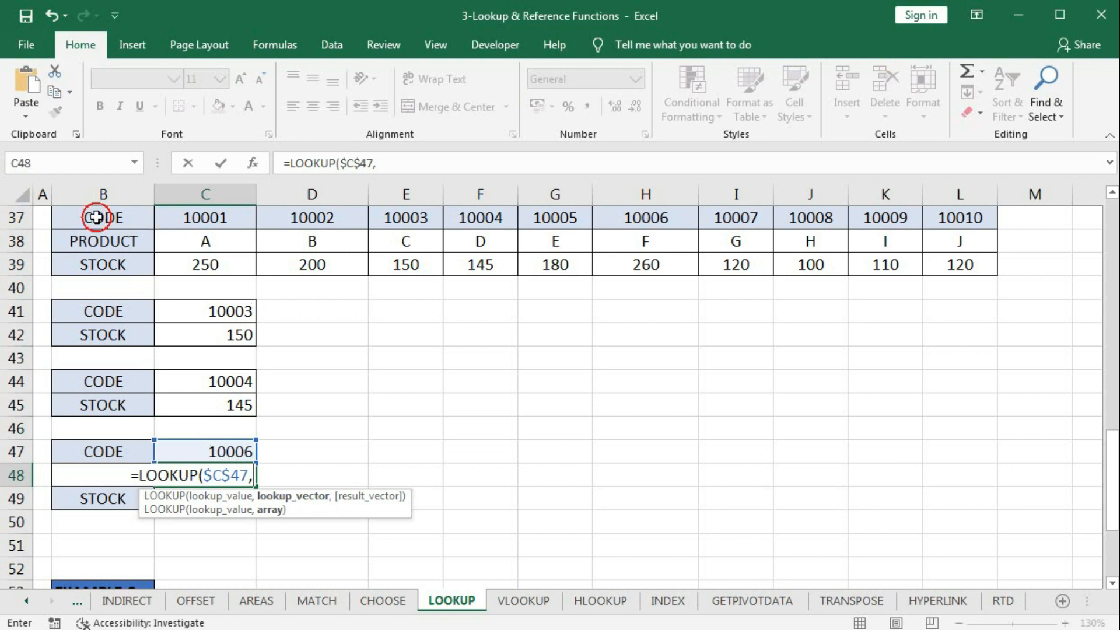
{"action": "left_click_drag", "start_coordinate": [97, 217], "coordinate": [947, 231]}
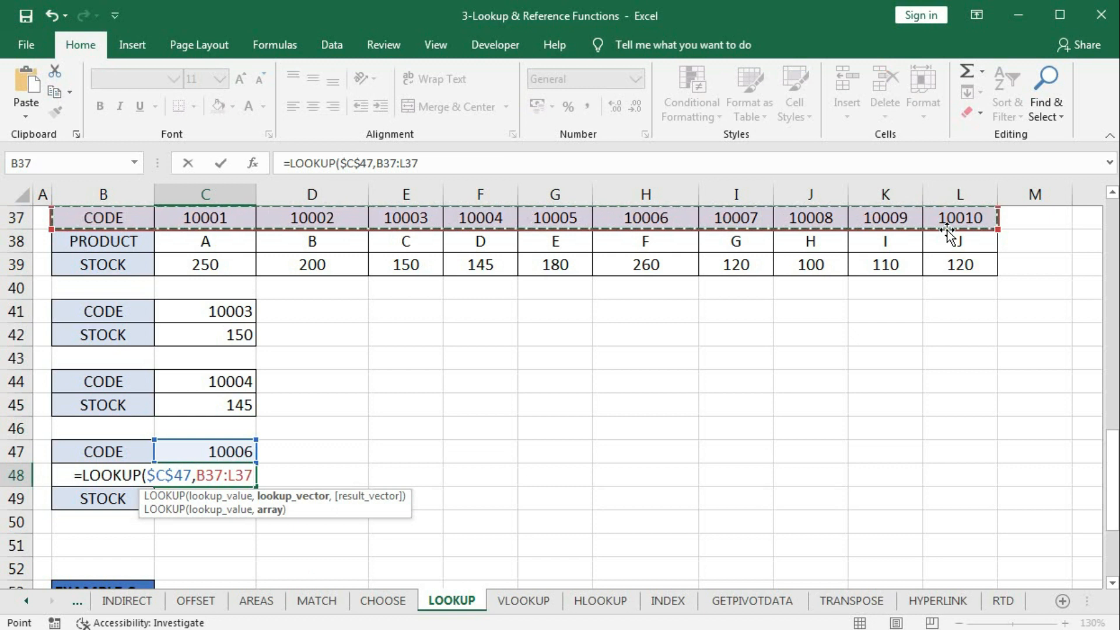
{"action": "key", "text": "F4"}
{"action": "type", "text": ","}
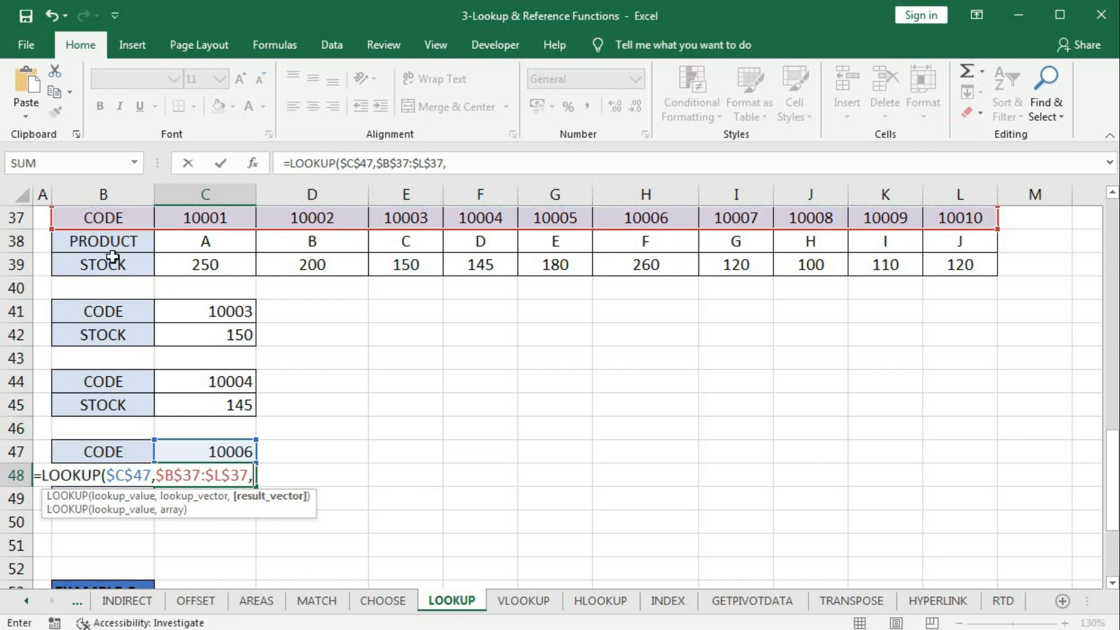
{"action": "left_click_drag", "start_coordinate": [105, 241], "coordinate": [927, 243]}
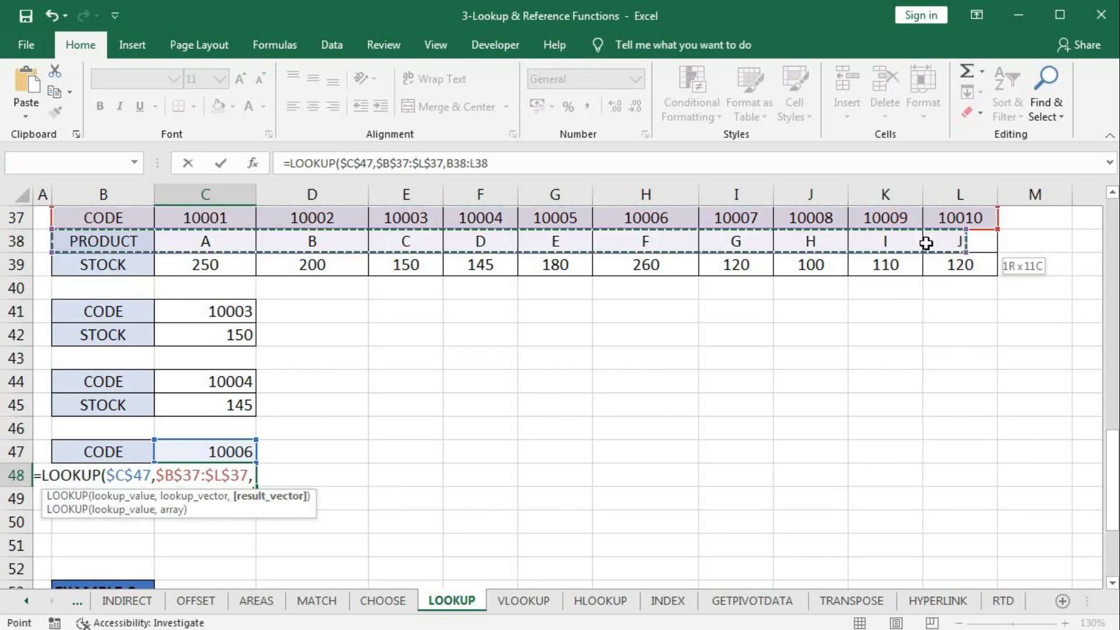
{"action": "type", "text": ")"}
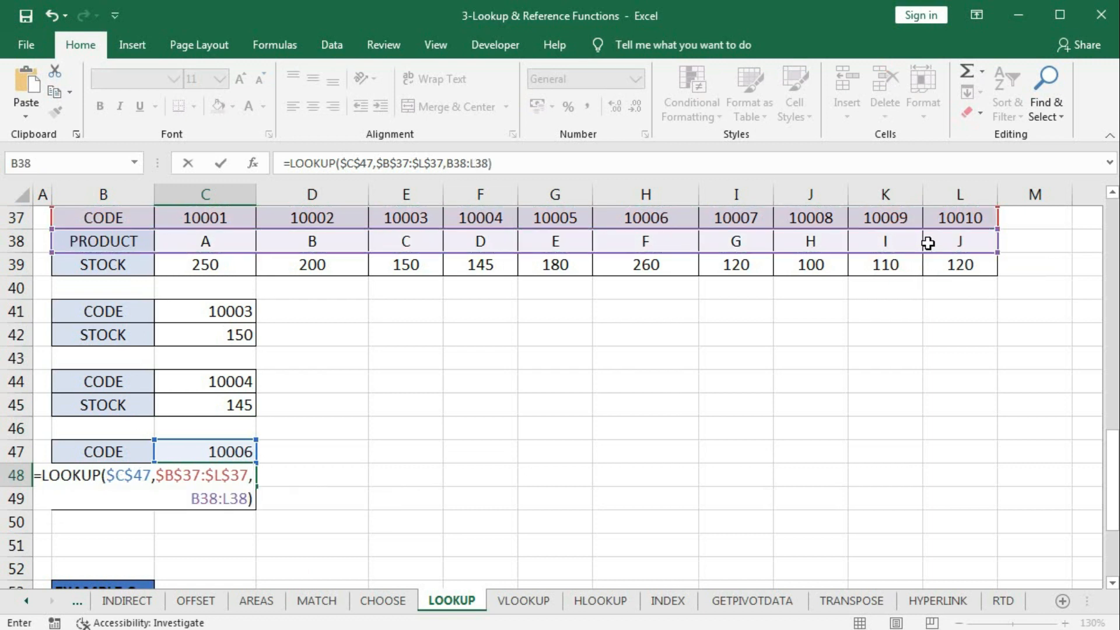
{"action": "key", "text": "Return"}
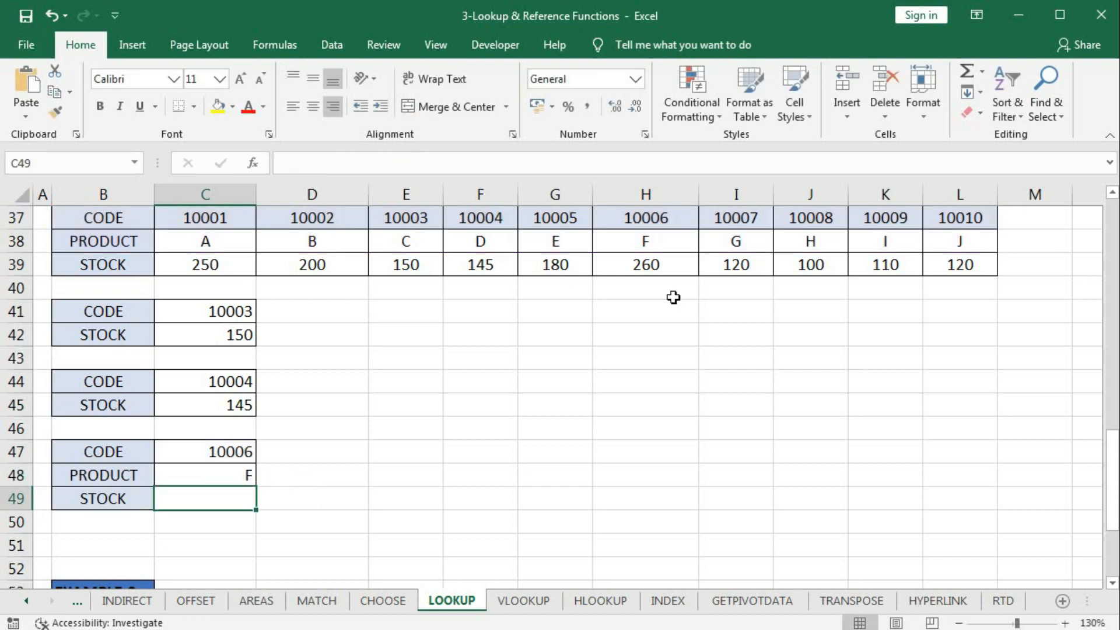
{"action": "left_click", "coordinate": [225, 483]}
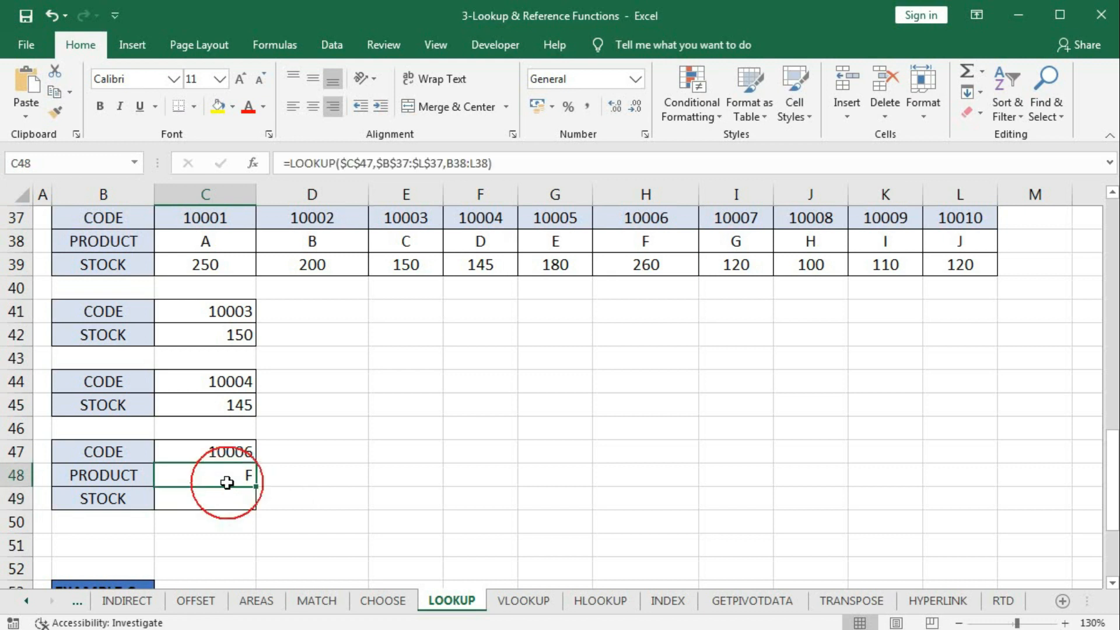
{"action": "left_click_drag", "start_coordinate": [257, 487], "coordinate": [256, 509]}
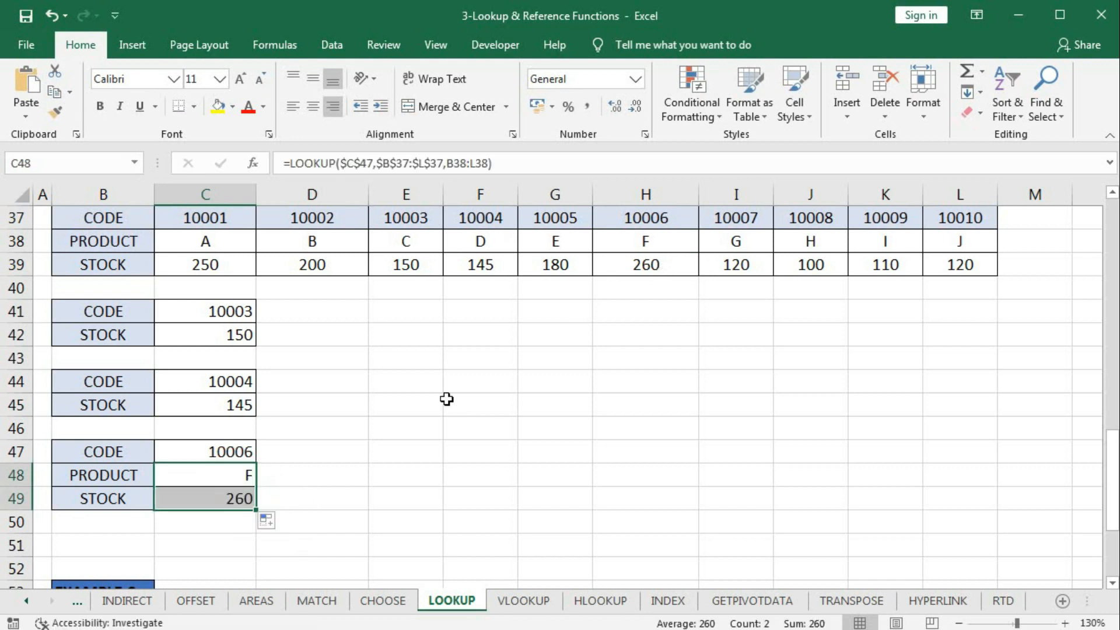
Enter a FORMULATEXT formula in D42 that shows the formula of C42.
{"action": "left_click", "coordinate": [327, 335]}
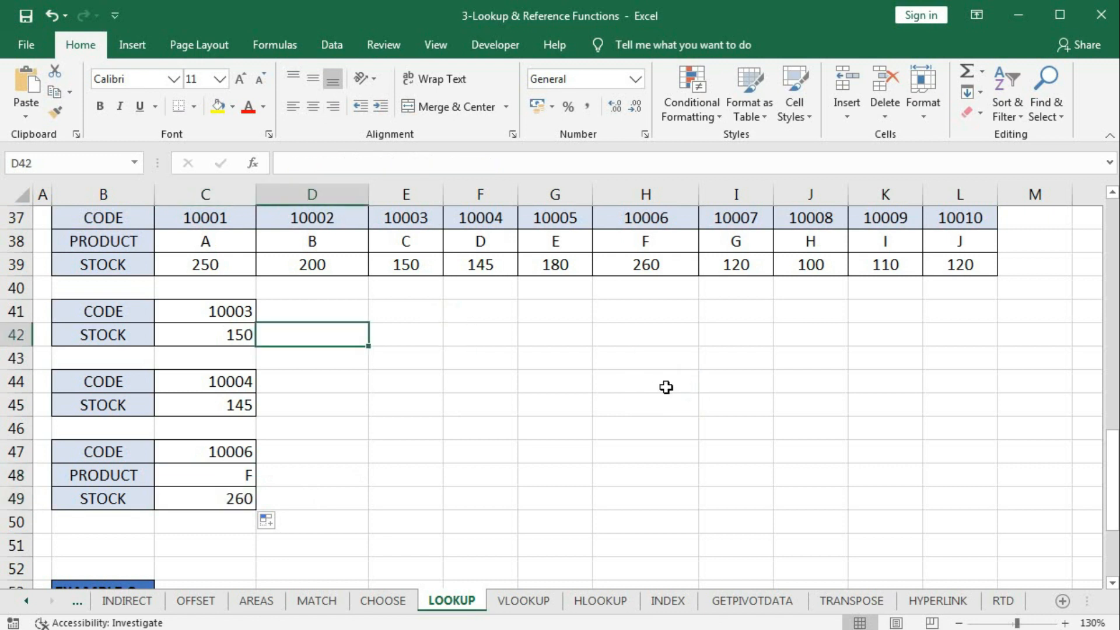
{"action": "type", "text": "=form"}
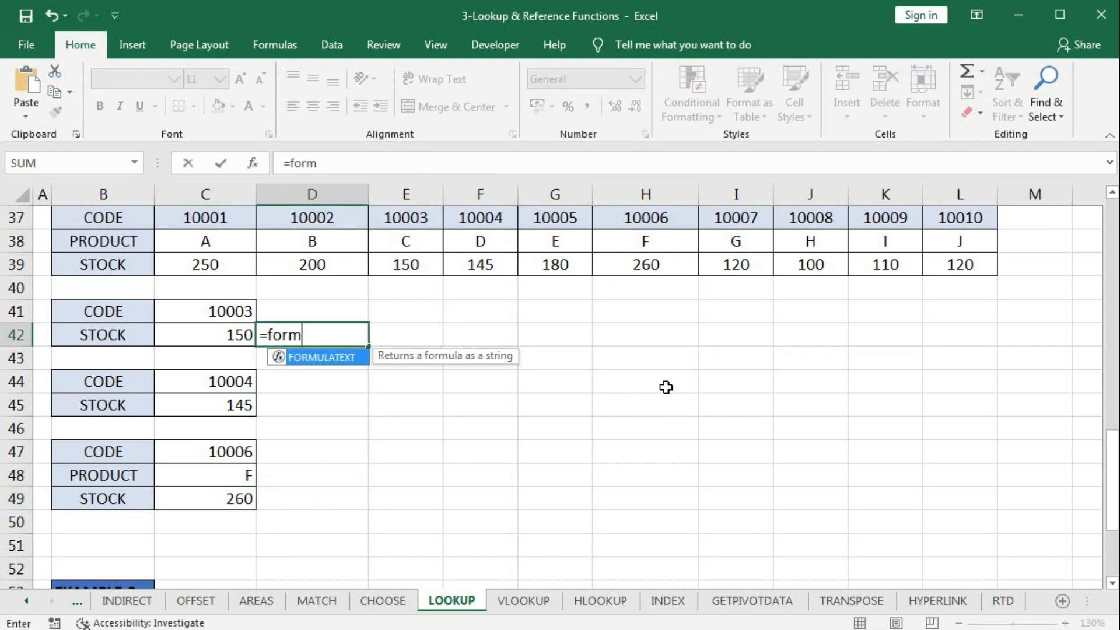
{"action": "key", "text": "Tab"}
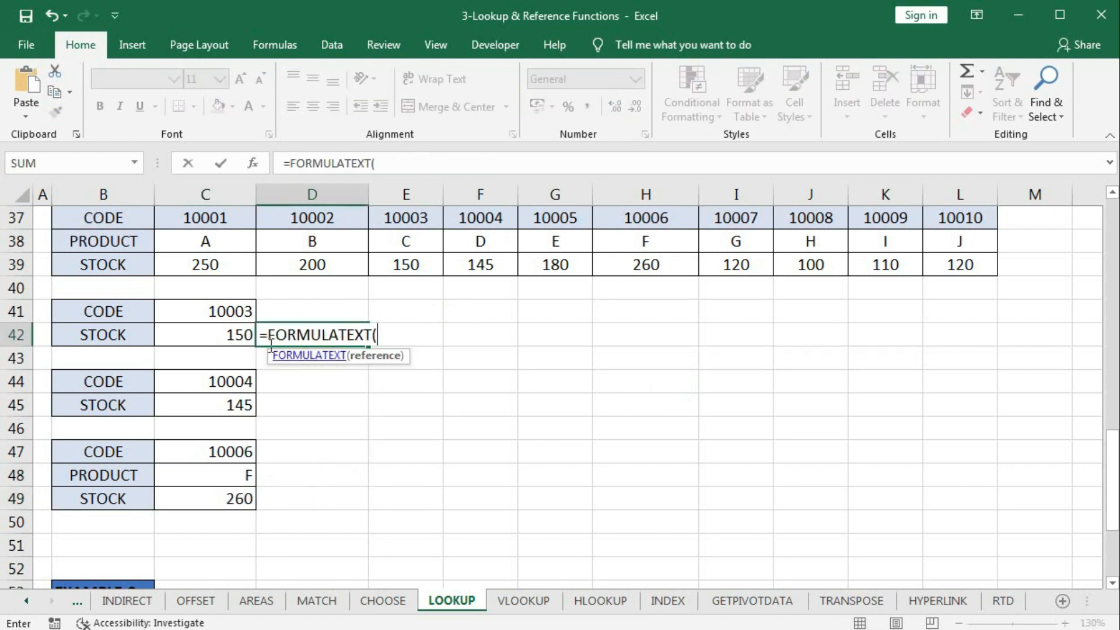
{"action": "left_click", "coordinate": [221, 340]}
{"action": "key", "text": "Return"}
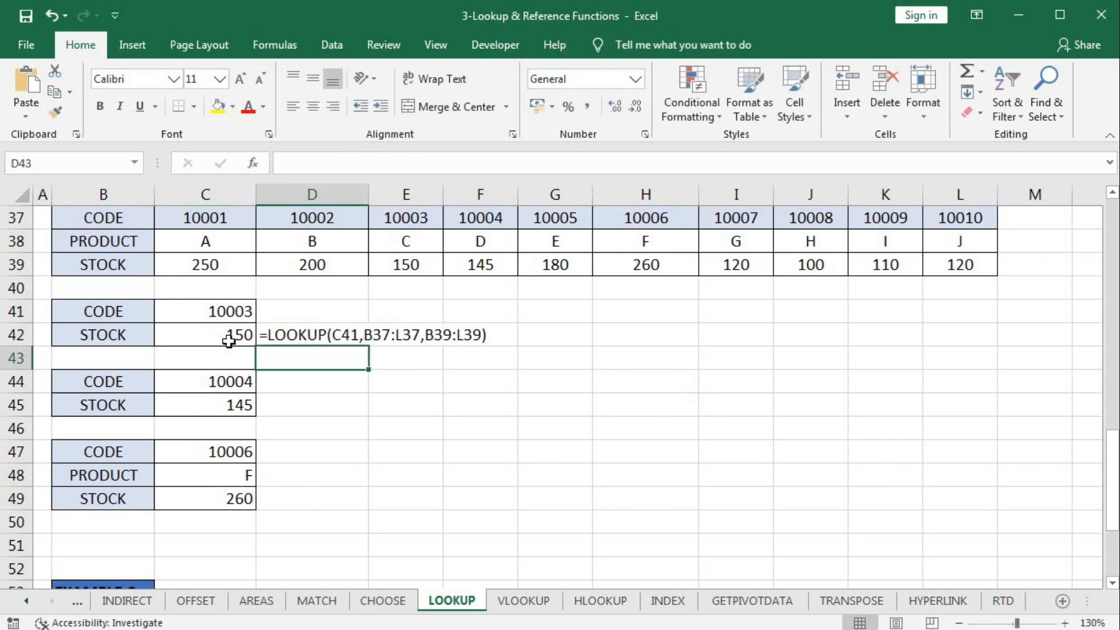
Copy the FORMULATEXT formula from D42 to D45, D48 and D49 beside the other lookup results.
{"action": "left_click", "coordinate": [296, 333]}
{"action": "key", "text": "ctrl+c"}
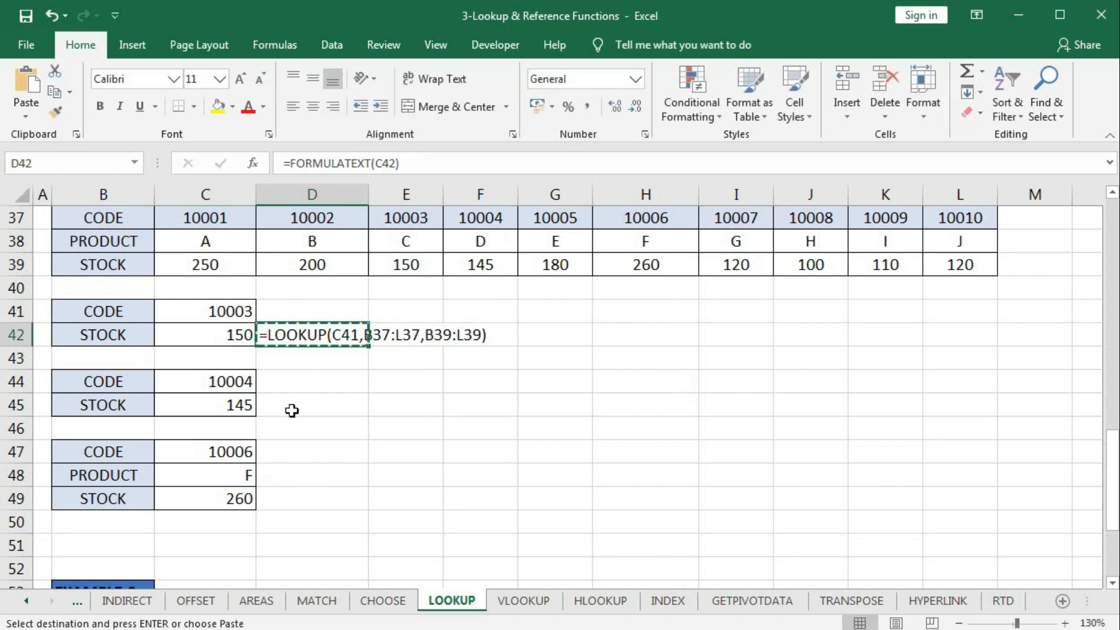
{"action": "left_click", "coordinate": [292, 407]}
{"action": "left_click_drag", "start_coordinate": [276, 478], "coordinate": [275, 490]}
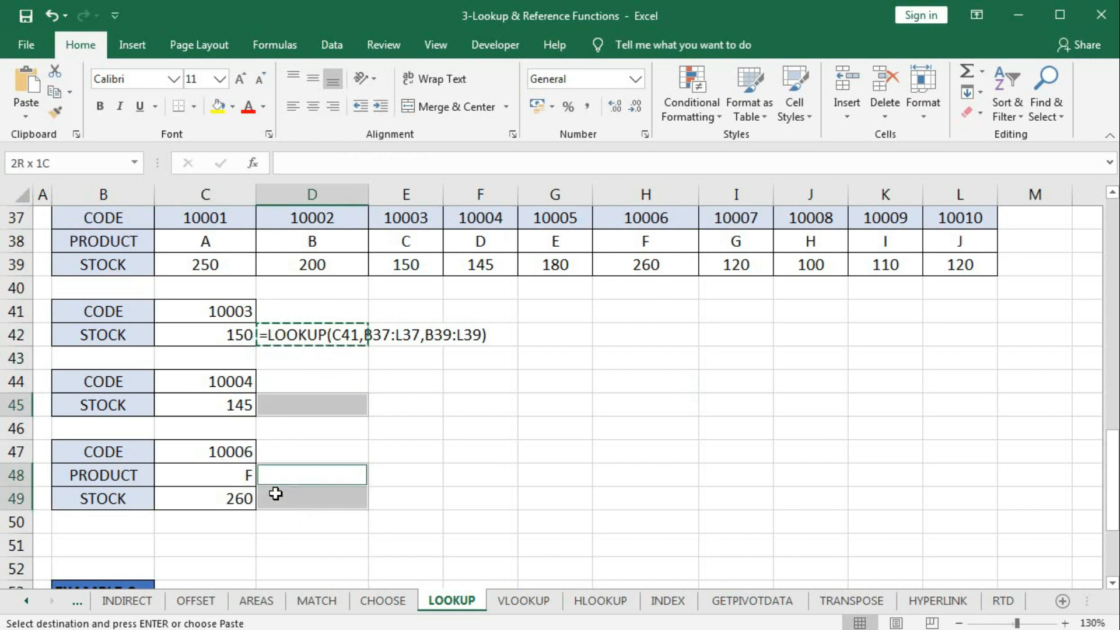
{"action": "key", "text": "ctrl+v"}
{"action": "left_click", "coordinate": [710, 405]}
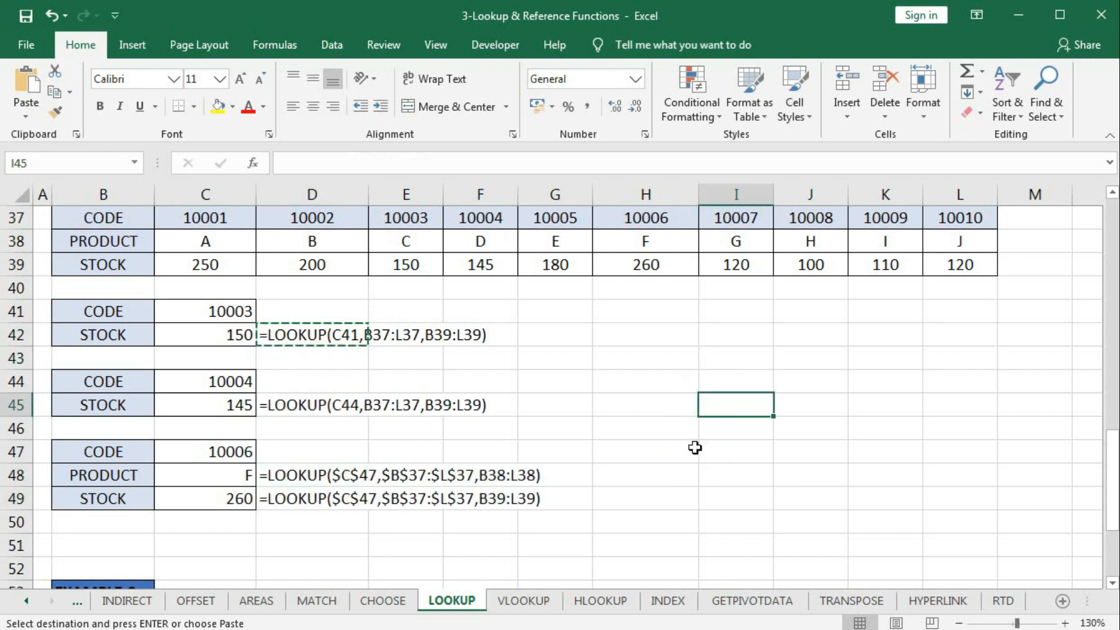
{"action": "key", "text": "Escape"}
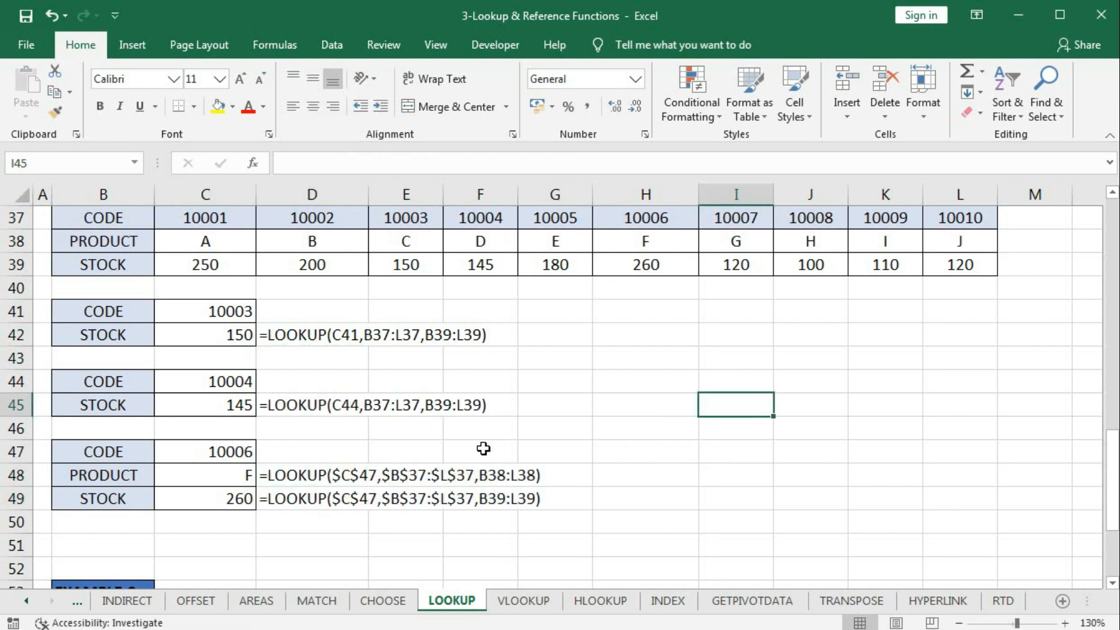
Clear the existing grade result in F57 of the Example-3 student grades section.
{"action": "scroll", "coordinate": [479, 439], "scroll_direction": "down", "scroll_amount": 4}
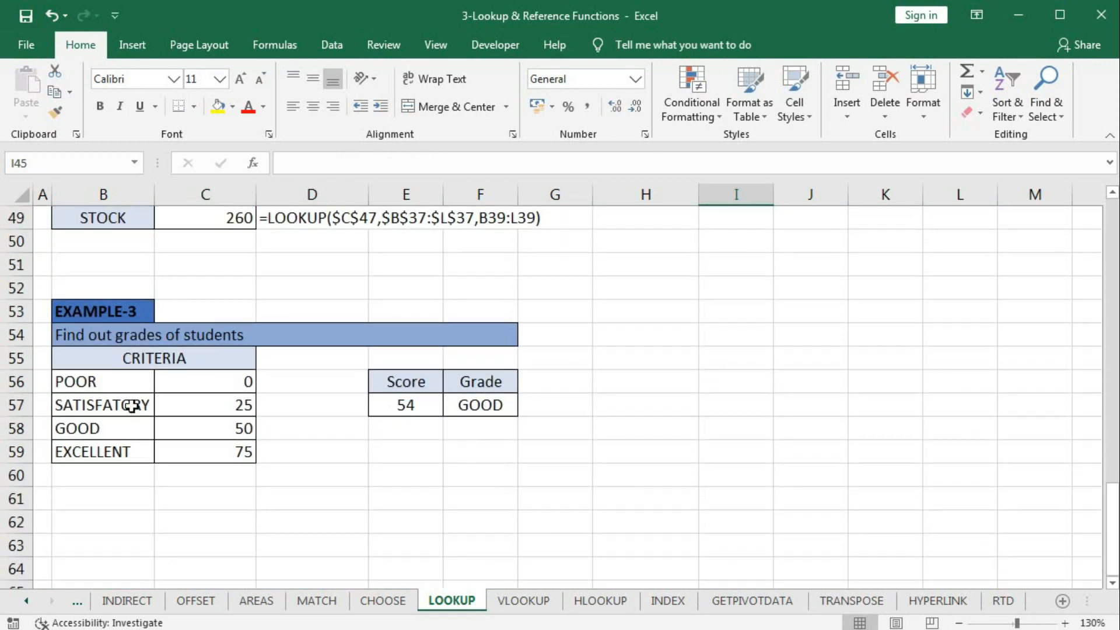
{"action": "left_click", "coordinate": [99, 382]}
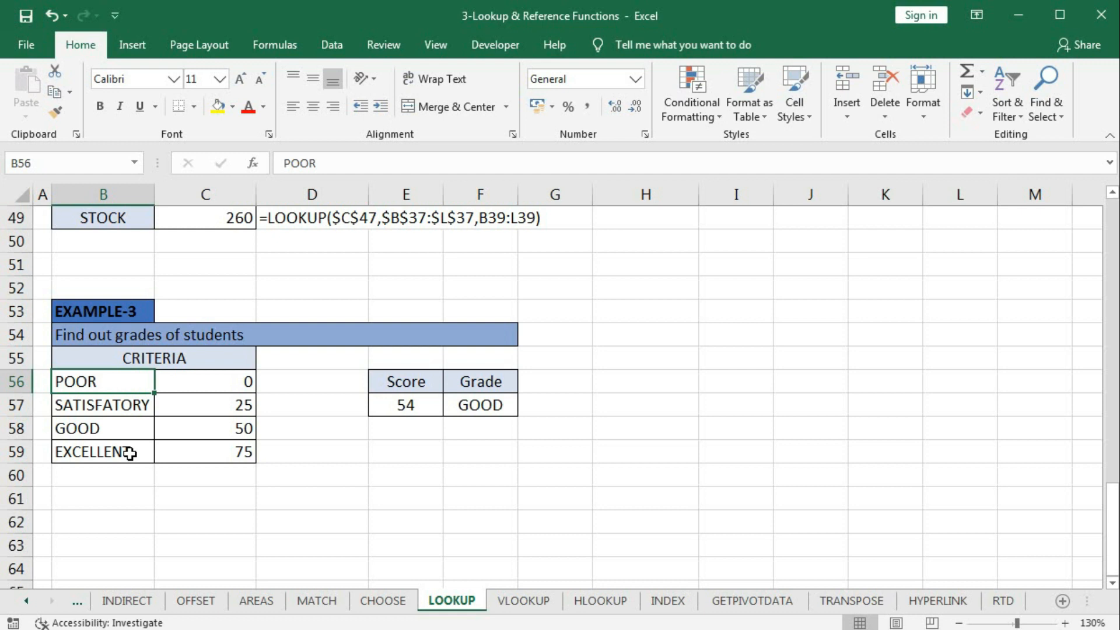
{"action": "left_click", "coordinate": [479, 405]}
{"action": "key", "text": "Delete"}
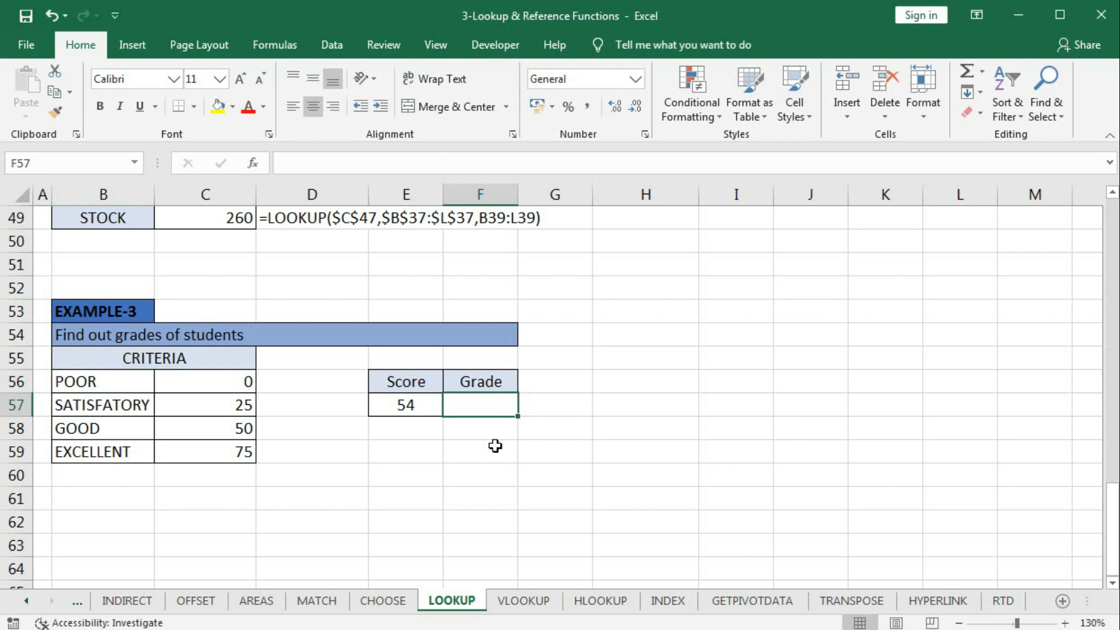
Examine the order of the criteria scores in C56:C59 against the lookup_vector description at the start of the sheet.
{"action": "left_click_drag", "start_coordinate": [208, 382], "coordinate": [205, 447]}
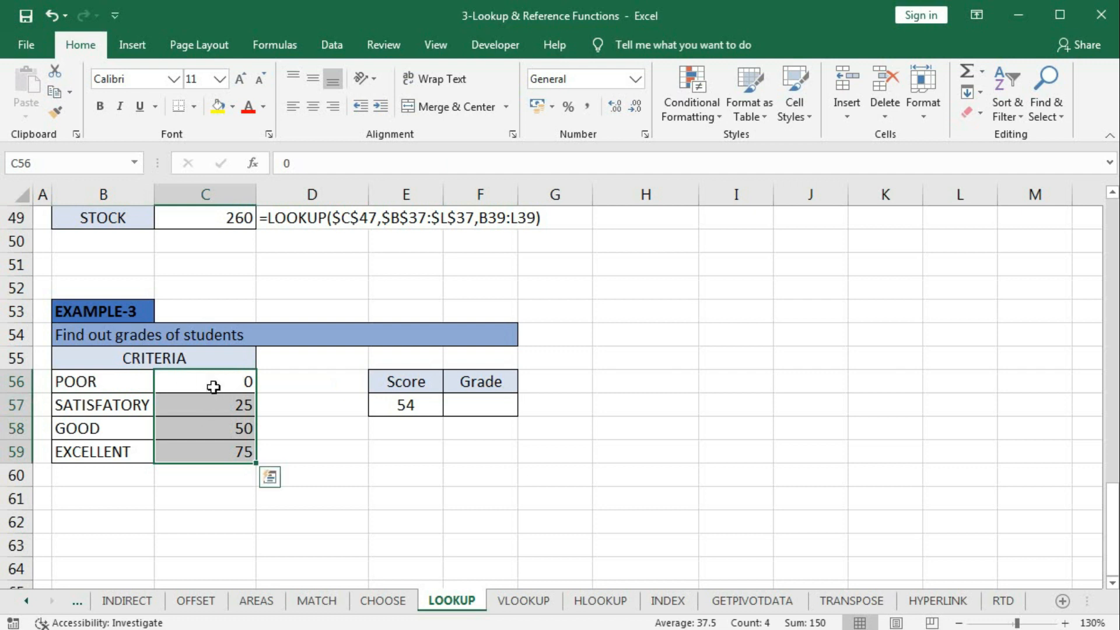
{"action": "left_click_drag", "start_coordinate": [212, 380], "coordinate": [202, 447]}
{"action": "left_click_drag", "start_coordinate": [212, 387], "coordinate": [208, 445]}
{"action": "scroll", "coordinate": [374, 477], "scroll_direction": "up", "scroll_amount": 16}
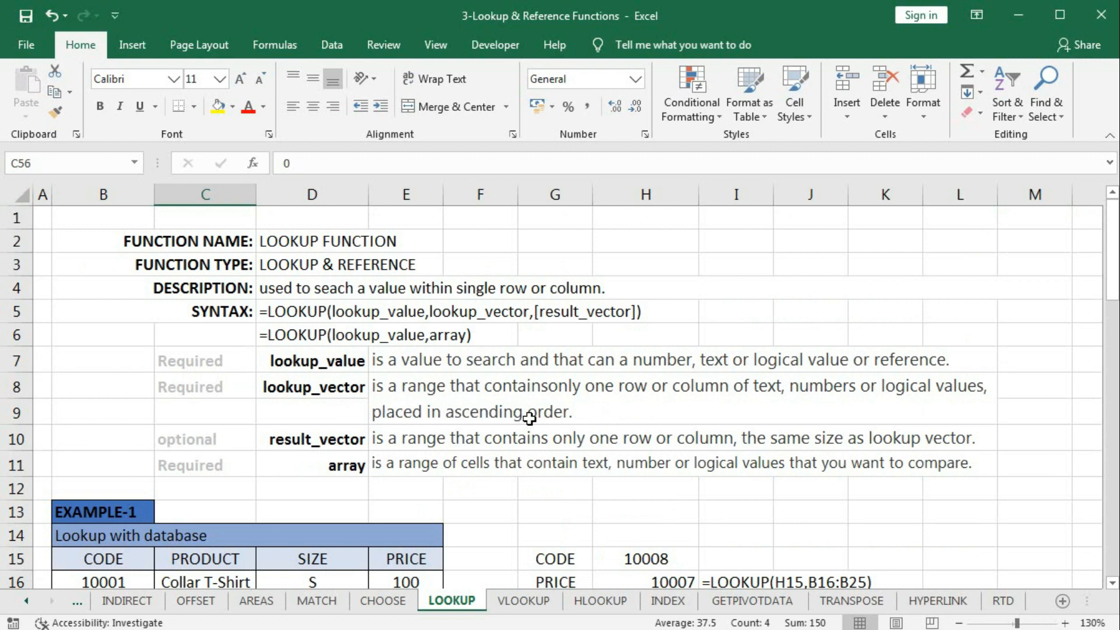
{"action": "scroll", "coordinate": [503, 453], "scroll_direction": "down", "scroll_amount": 10}
{"action": "scroll", "coordinate": [504, 453], "scroll_direction": "down", "scroll_amount": 6}
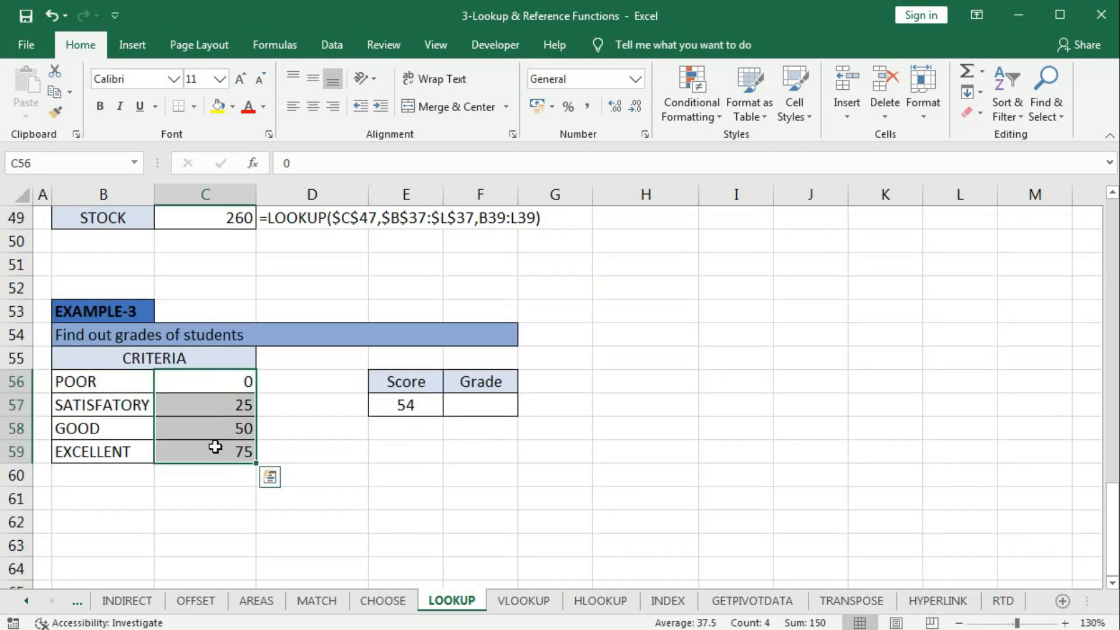
Set the score in E57 to 25 and compare it with the matching criteria score in C57.
{"action": "left_click", "coordinate": [424, 411]}
{"action": "type", "text": "25"}
{"action": "key", "text": "Return"}
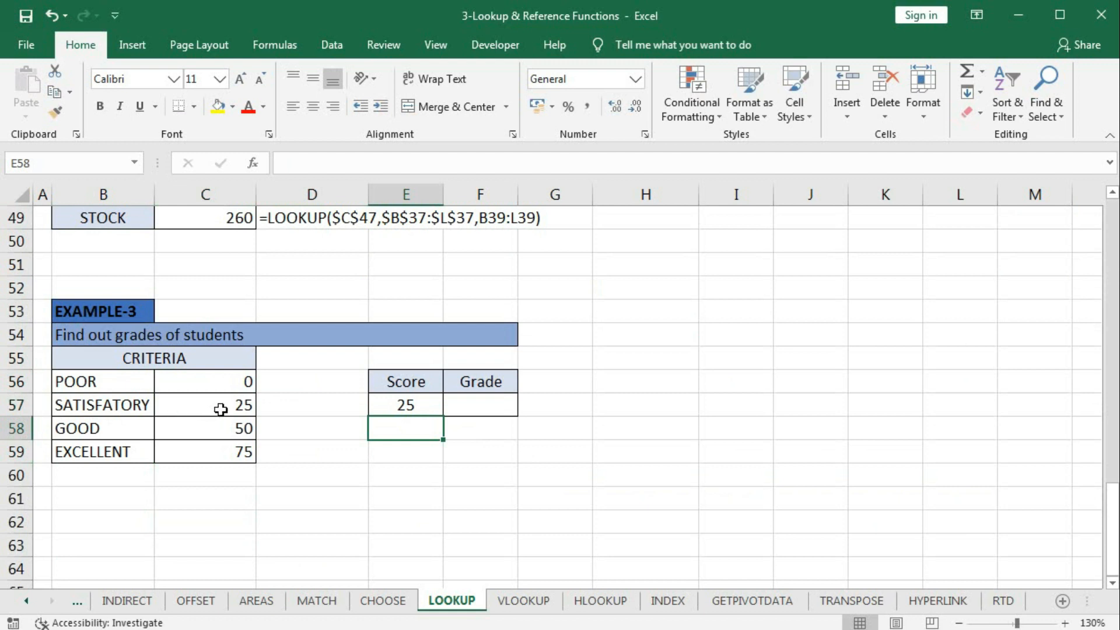
{"action": "left_click", "coordinate": [391, 400]}
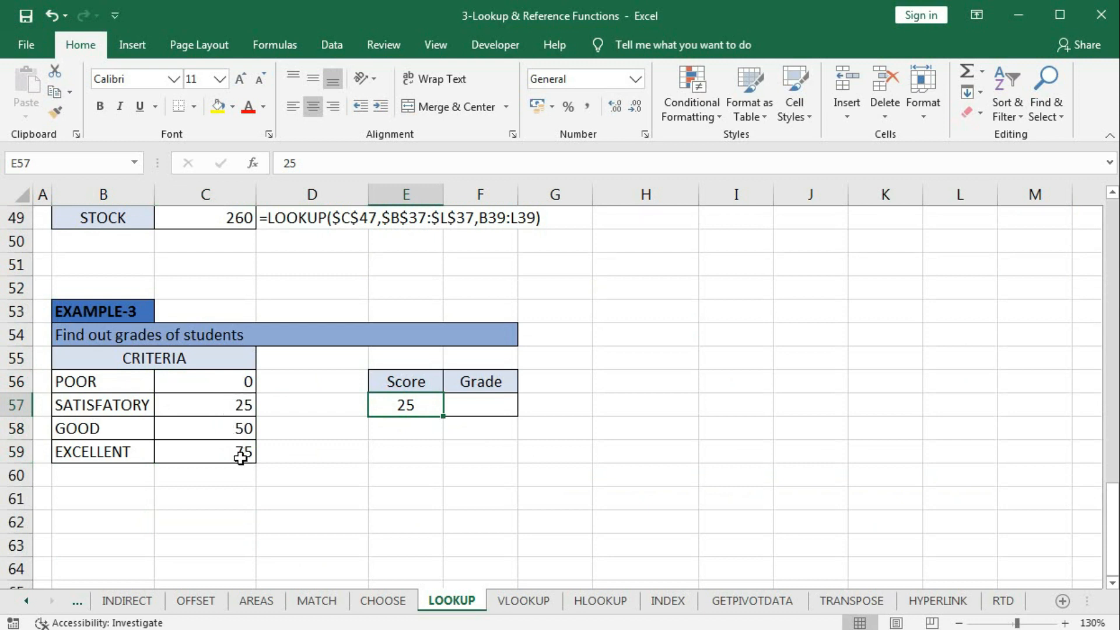
{"action": "left_click", "coordinate": [237, 409]}
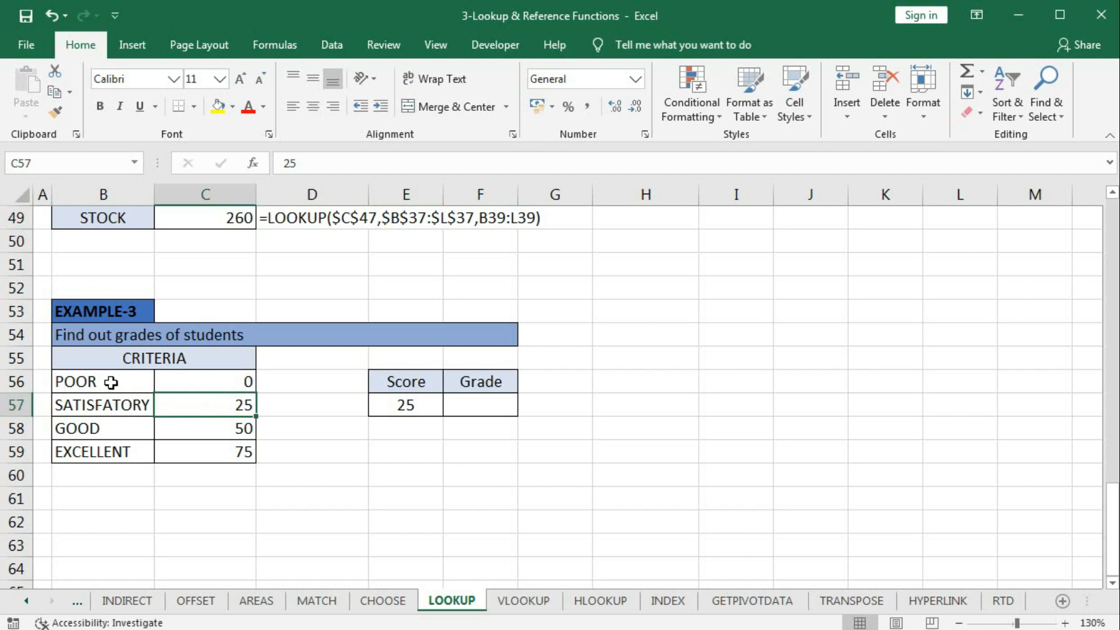
Enter =LOOKUP(E57,C56:C59,B56:B59) in the Grade cell F57 and widen column F to fit the full grade text.
{"action": "left_click", "coordinate": [476, 410]}
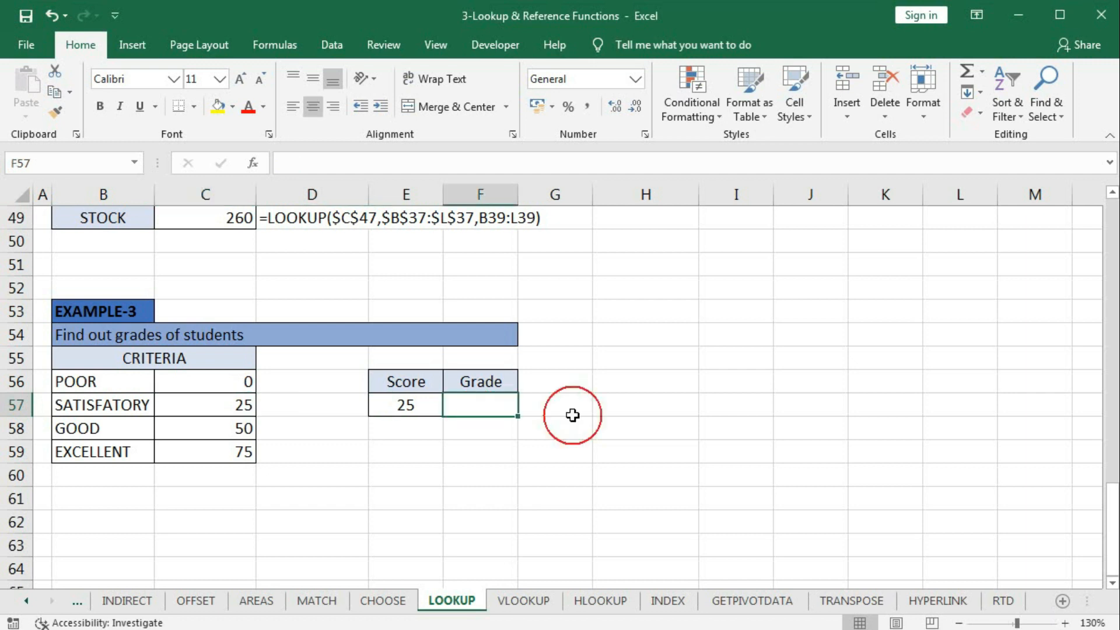
{"action": "type", "text": "=loo"}
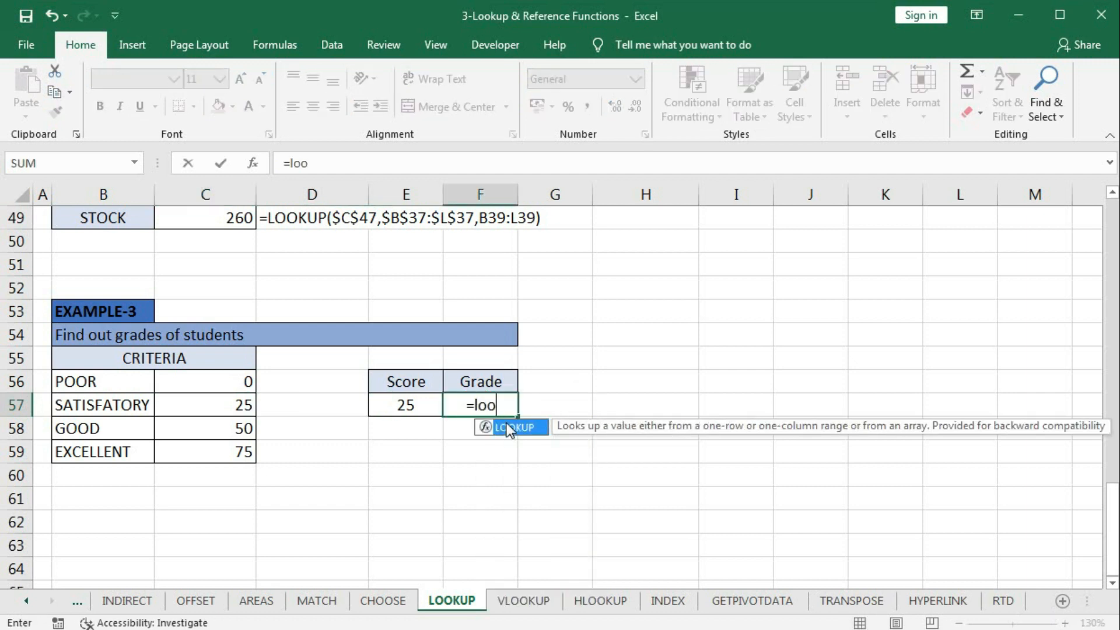
{"action": "double_click", "coordinate": [507, 424]}
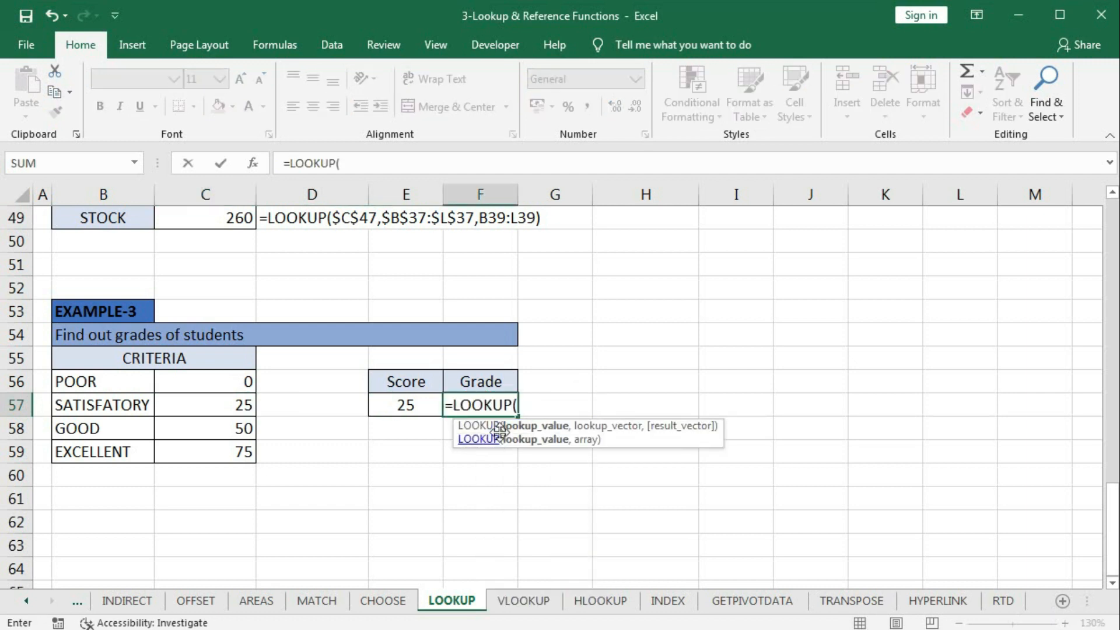
{"action": "left_click", "coordinate": [408, 404]}
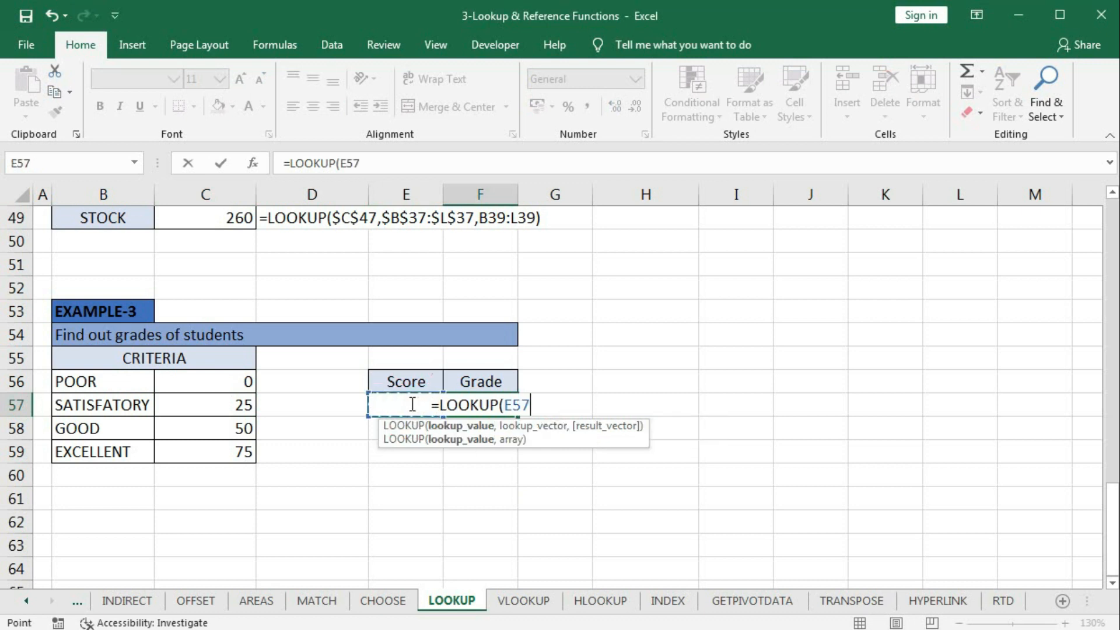
{"action": "type", "text": ","}
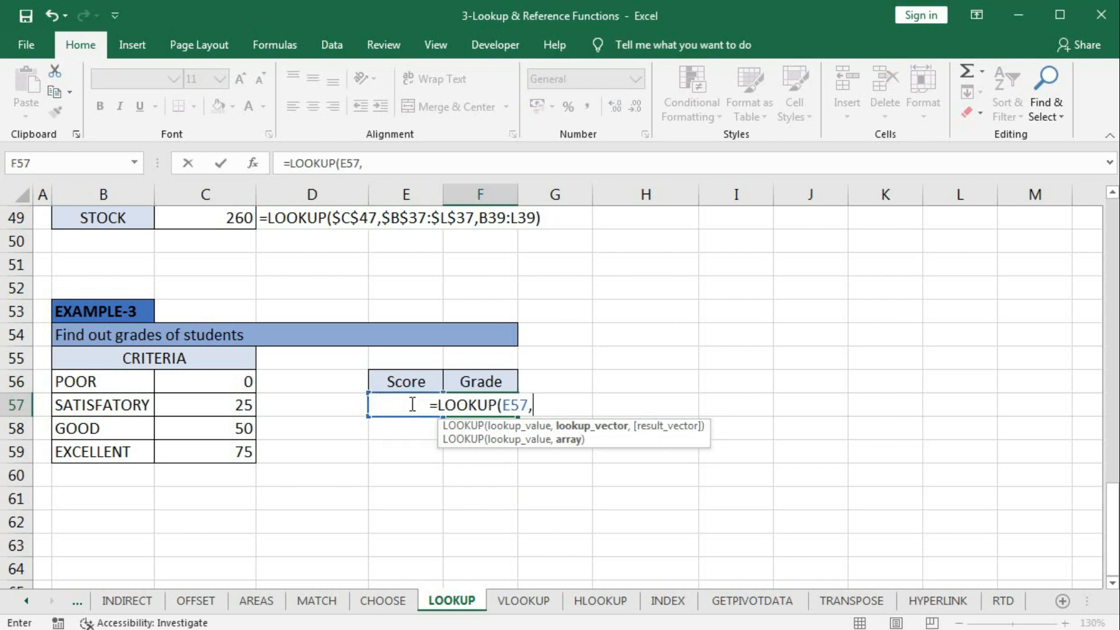
{"action": "left_click_drag", "start_coordinate": [205, 383], "coordinate": [196, 452]}
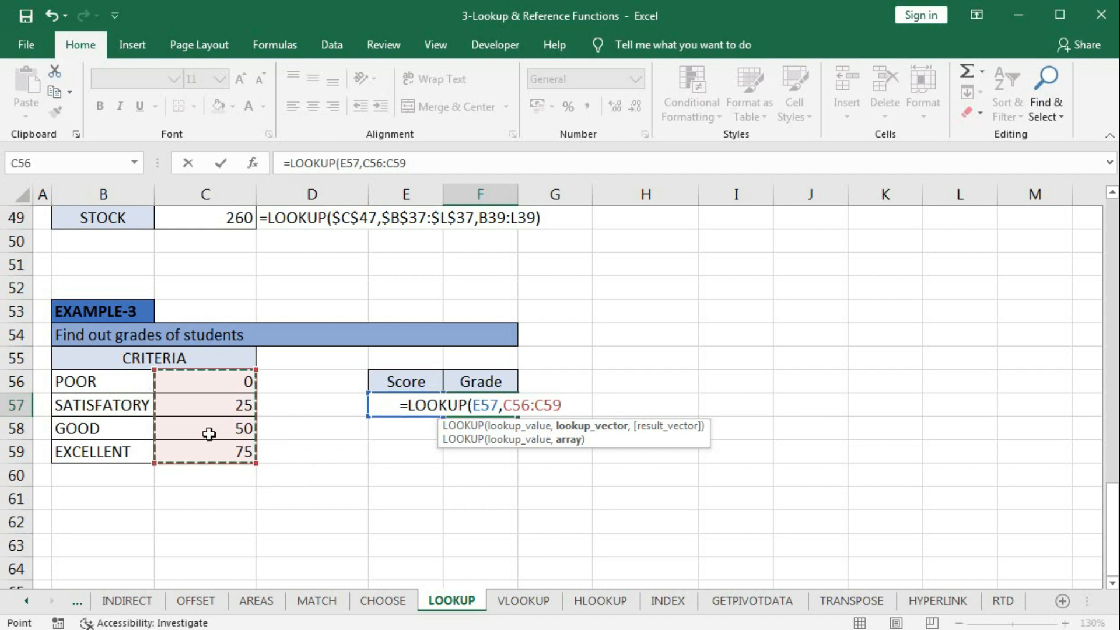
{"action": "type", "text": ","}
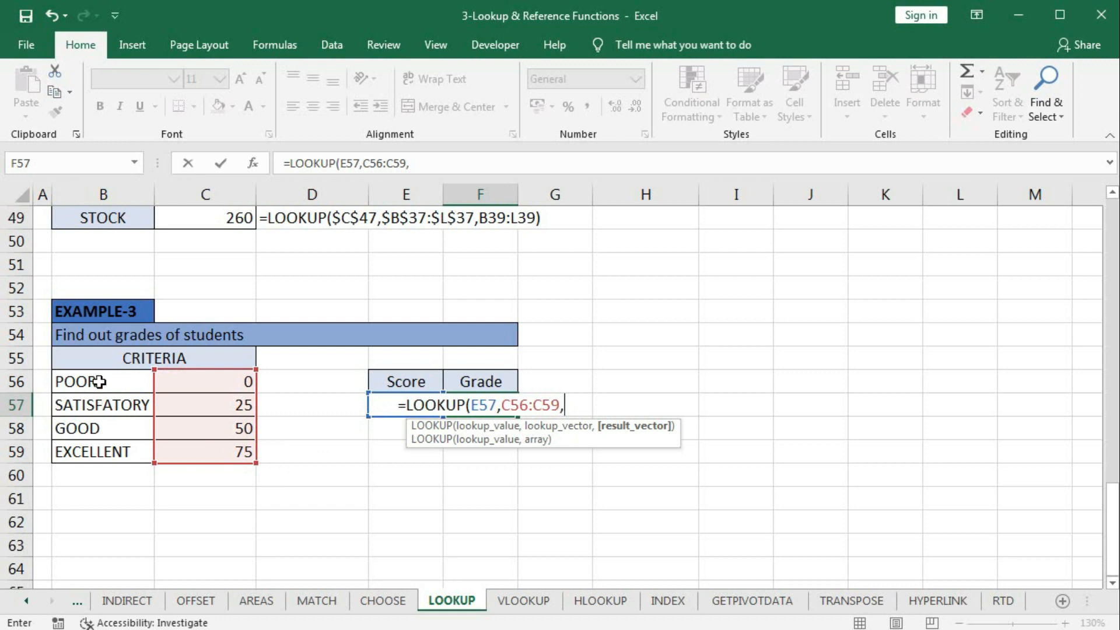
{"action": "left_click_drag", "start_coordinate": [93, 382], "coordinate": [97, 452]}
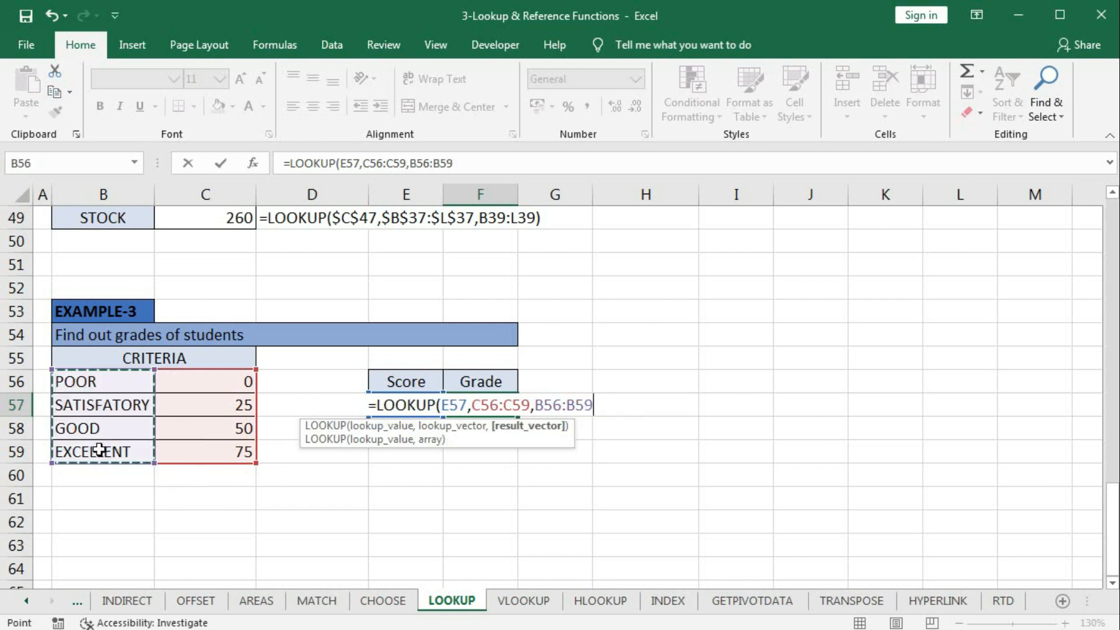
{"action": "type", "text": ")"}
{"action": "key", "text": "Return"}
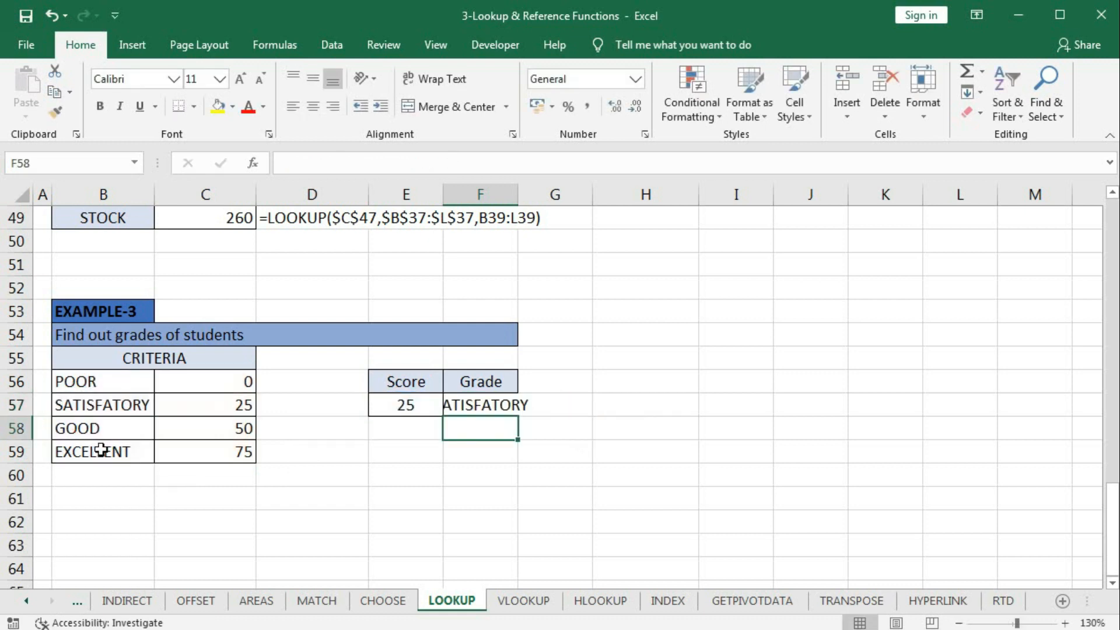
{"action": "left_click_drag", "start_coordinate": [518, 198], "coordinate": [545, 210]}
Set the score in E57 to 24 to test the grade lookup just below the SATISFATORY threshold.
{"action": "left_click", "coordinate": [415, 411]}
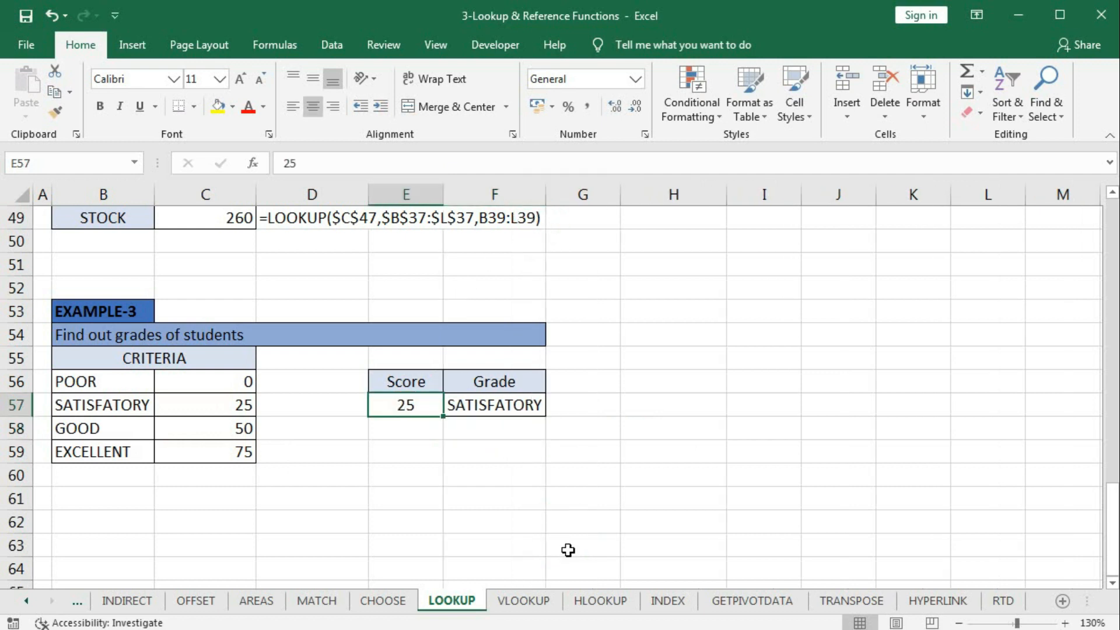
{"action": "type", "text": "24"}
{"action": "key", "text": "Return"}
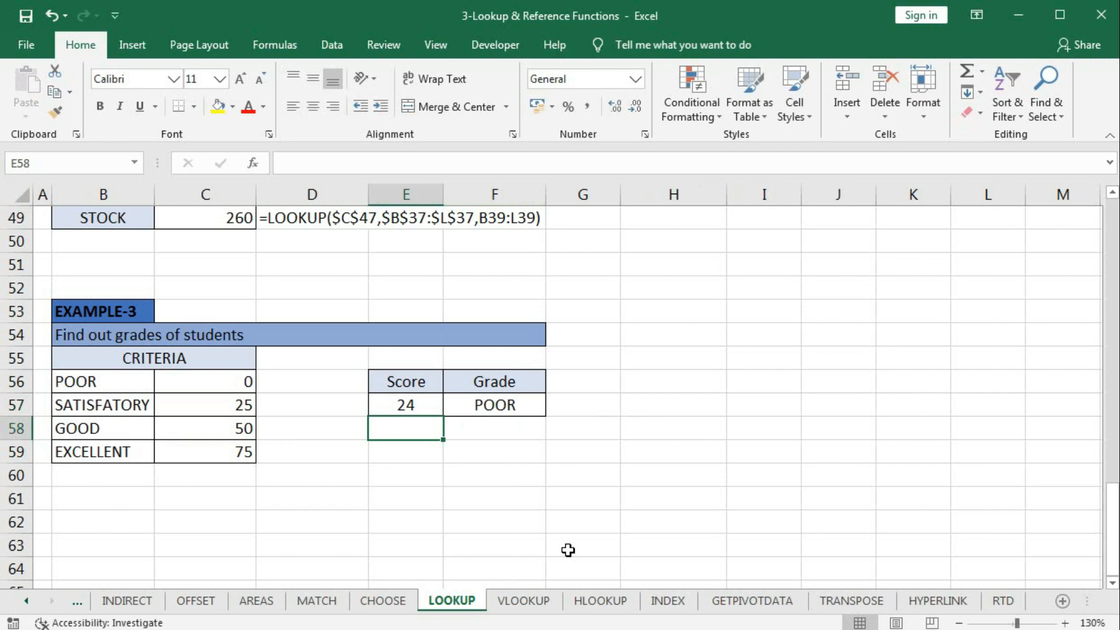
{"action": "type", "text": "26"}
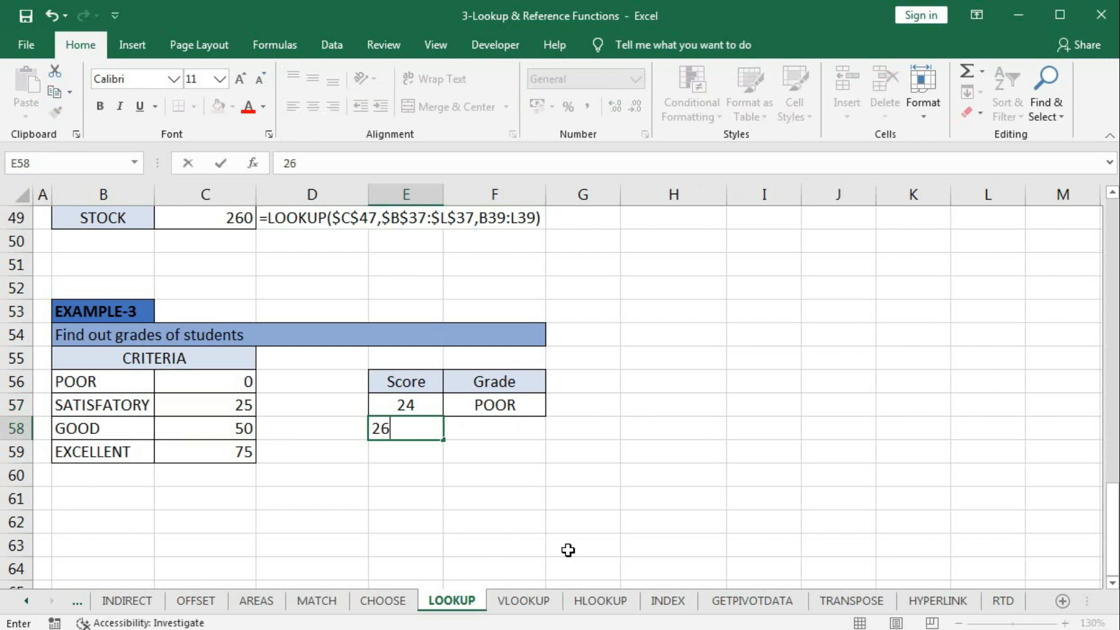
{"action": "key", "text": "Return"}
{"action": "left_click", "coordinate": [422, 428]}
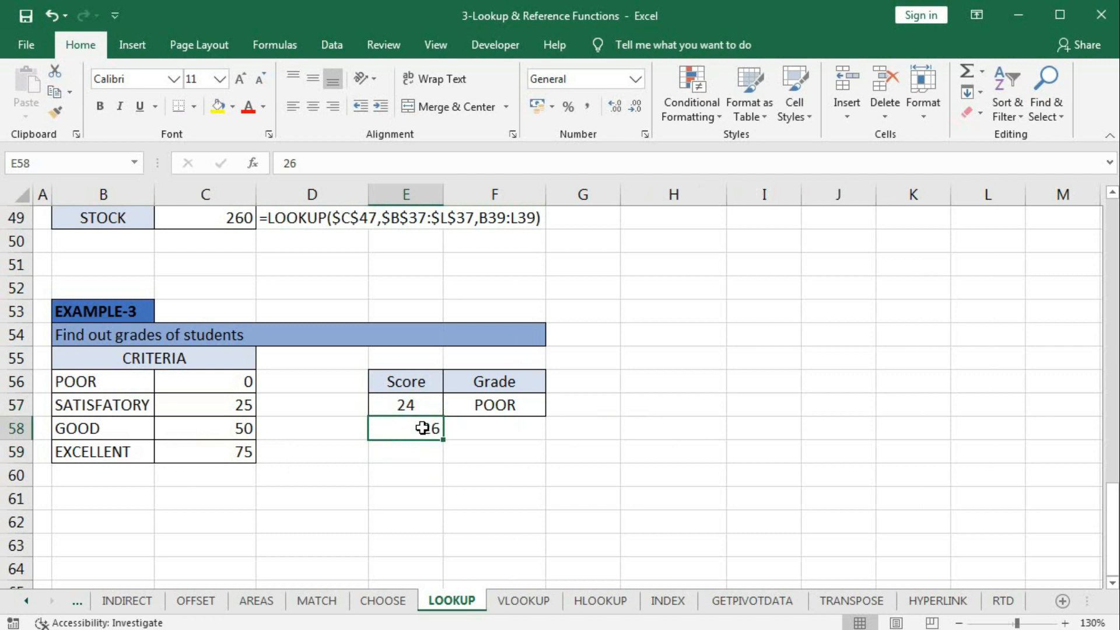
{"action": "key", "text": "Delete"}
Test the grade lookup by setting the score in E57 to 26 and after that to 49.
{"action": "left_click", "coordinate": [422, 408]}
{"action": "type", "text": "26"}
{"action": "key", "text": "Return"}
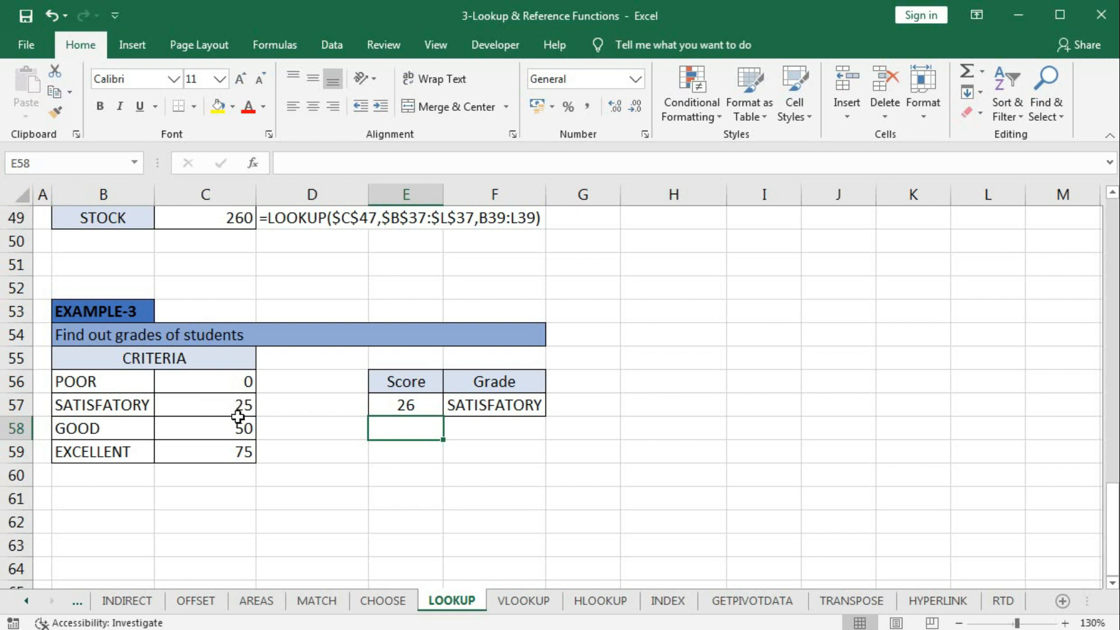
{"action": "left_click", "coordinate": [400, 407]}
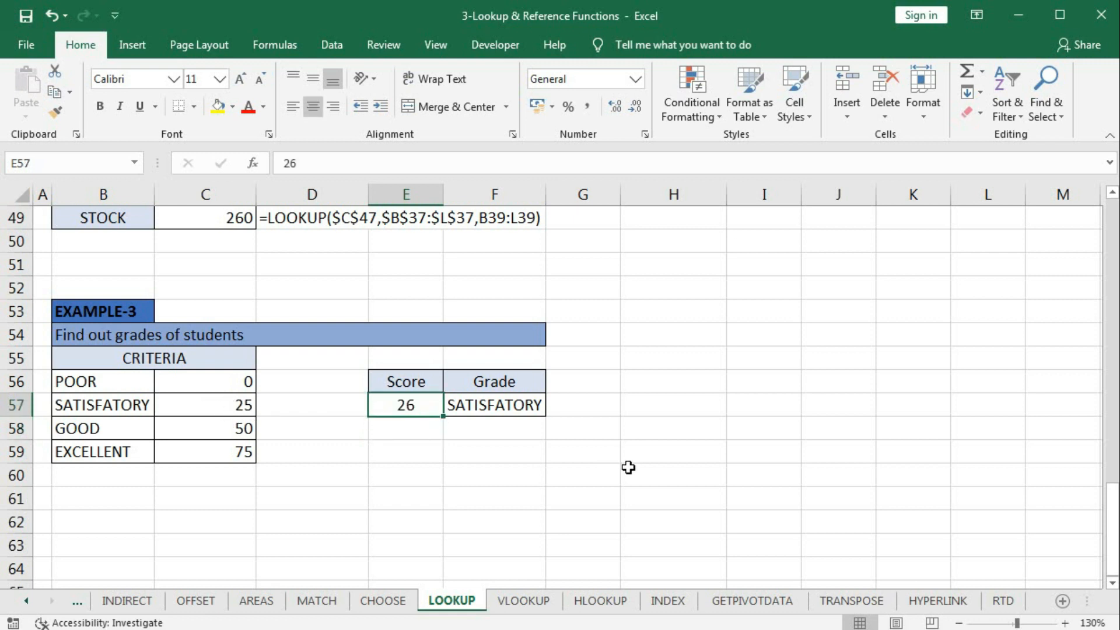
{"action": "type", "text": "49"}
{"action": "key", "text": "Return"}
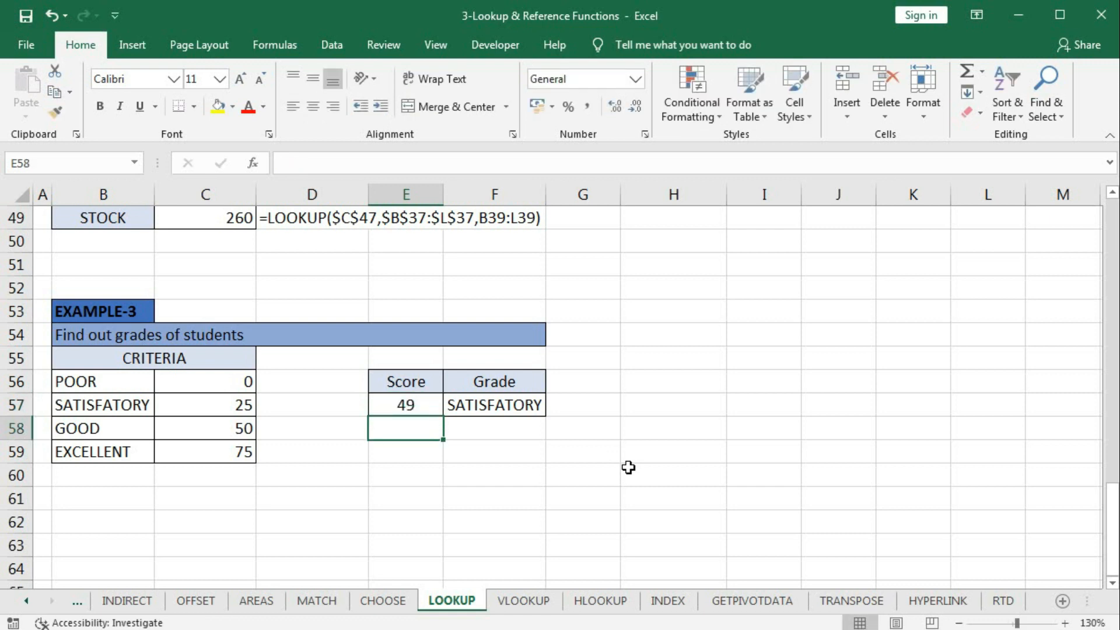
Test the grade lookup around the GOOD threshold with the scores 50 and 51 in E57.
{"action": "key", "text": "Up"}
{"action": "type", "text": "50"}
{"action": "key", "text": "Return"}
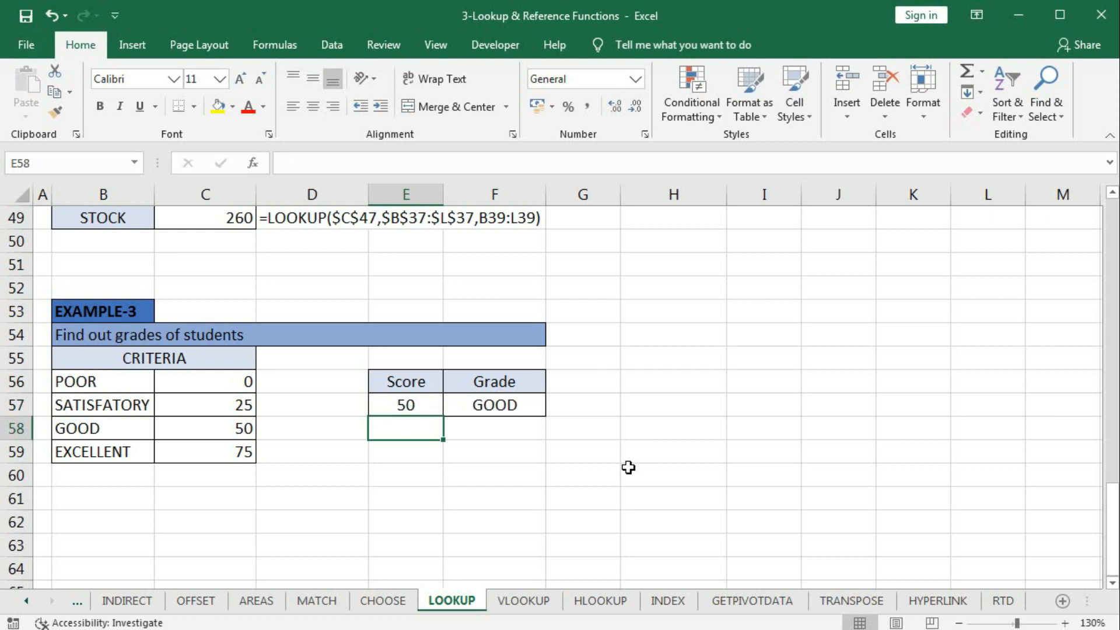
{"action": "key", "text": "Up"}
{"action": "type", "text": "51"}
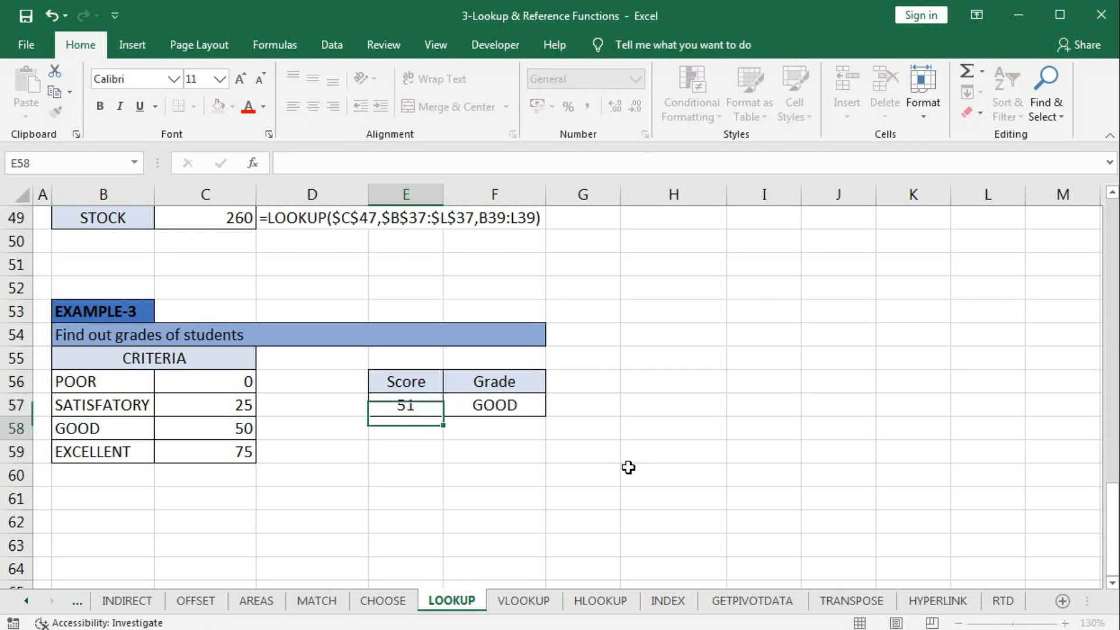
{"action": "key", "text": "Return"}
Test the grade lookup around the EXCELLENT threshold with the scores 74 and 75 in E57.
{"action": "key", "text": "Up"}
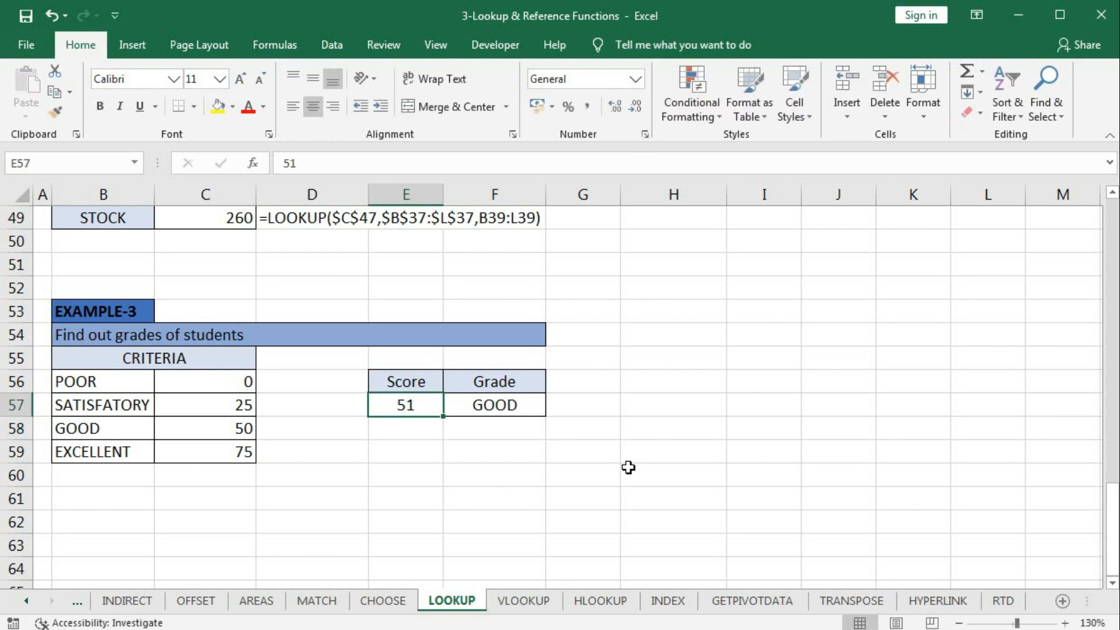
{"action": "type", "text": "74"}
{"action": "key", "text": "Return"}
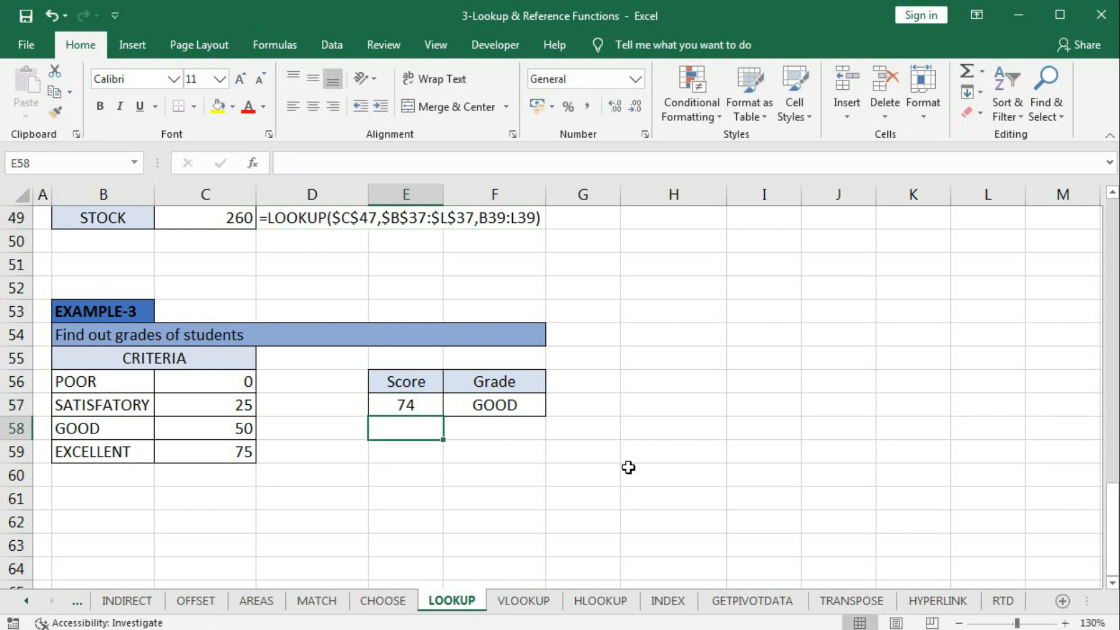
{"action": "key", "text": "Up"}
{"action": "type", "text": "75"}
{"action": "key", "text": "Return"}
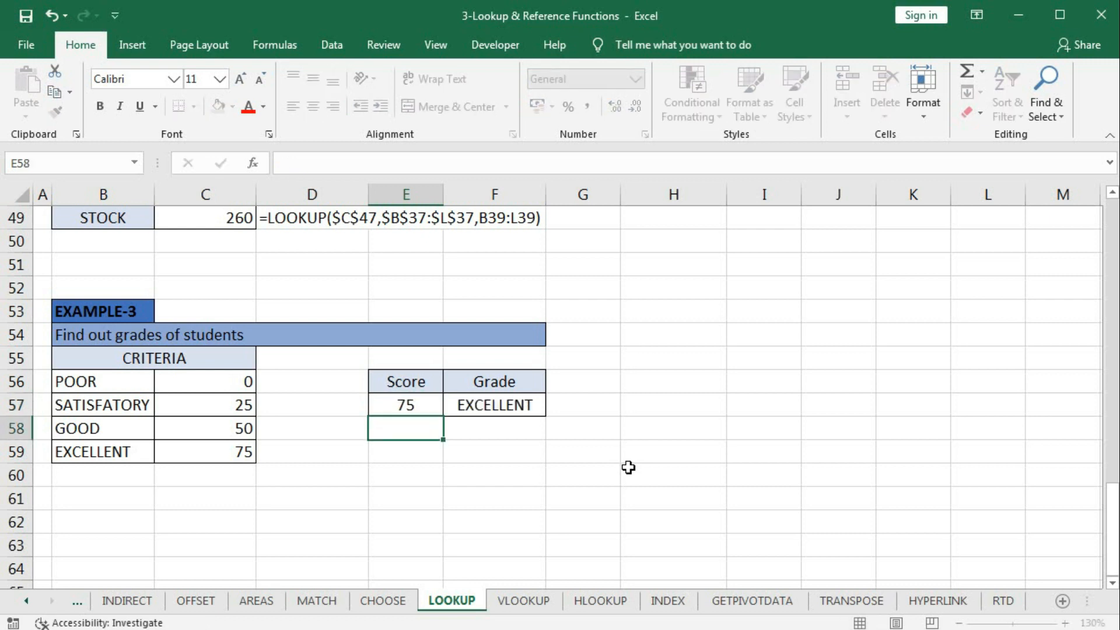
Test the grade lookup with the score 76 in E57, and finish with a score of 100.
{"action": "key", "text": "Up"}
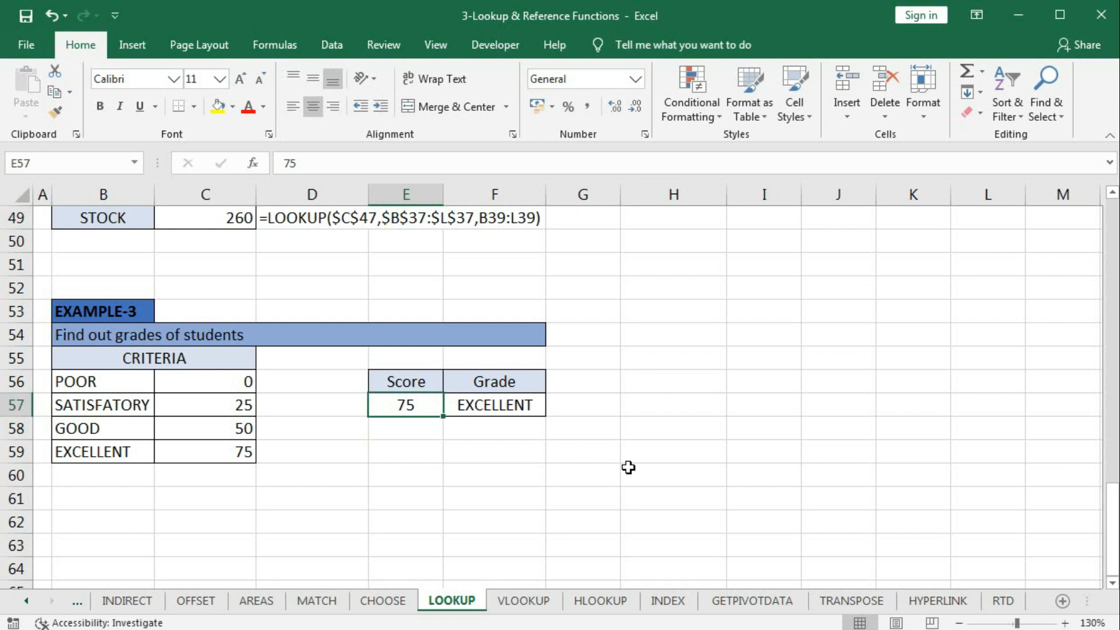
{"action": "type", "text": "76"}
{"action": "key", "text": "Return"}
{"action": "key", "text": "Up"}
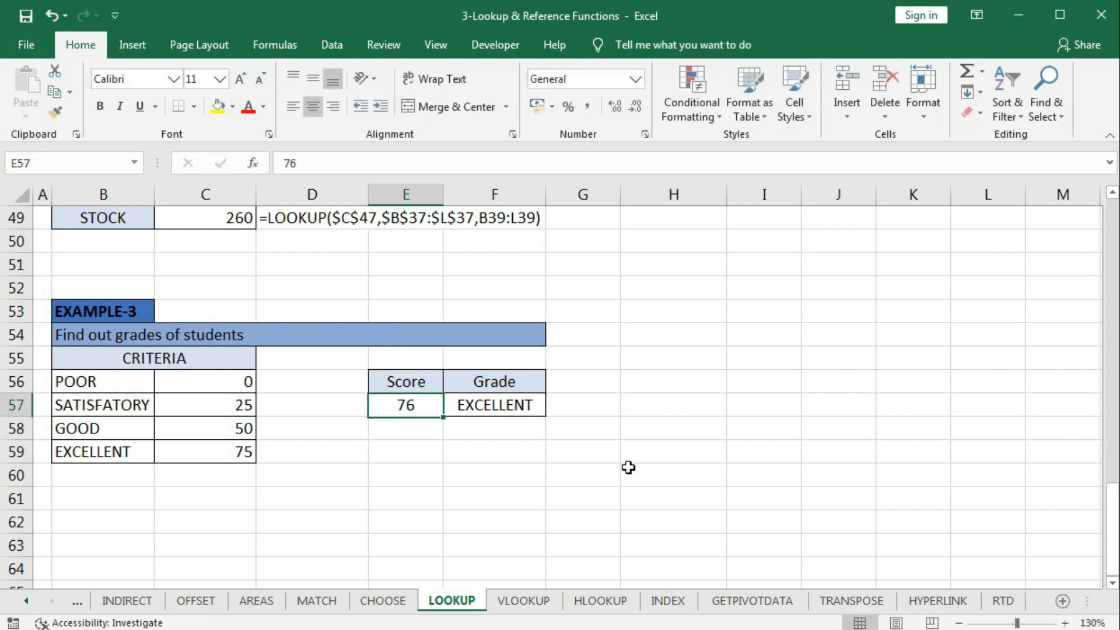
{"action": "type", "text": "100"}
{"action": "key", "text": "Return"}
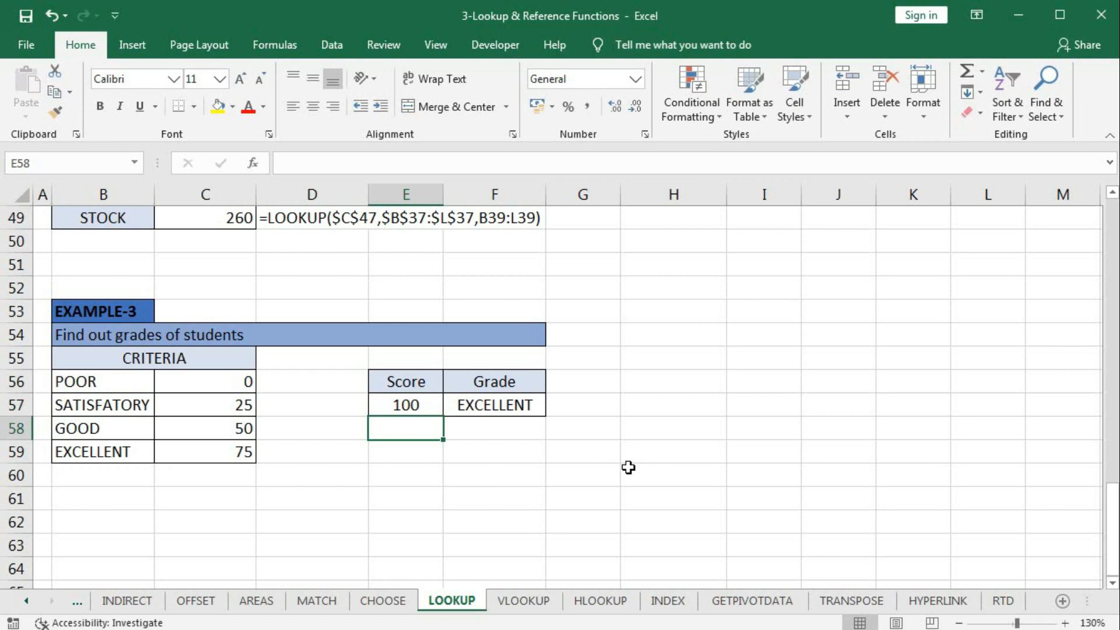
Review the argument ranges of the grade formula in F57 and the LOOKUP syntax description at the start of the sheet.
{"action": "left_click", "coordinate": [512, 407]}
{"action": "double_click", "coordinate": [512, 408]}
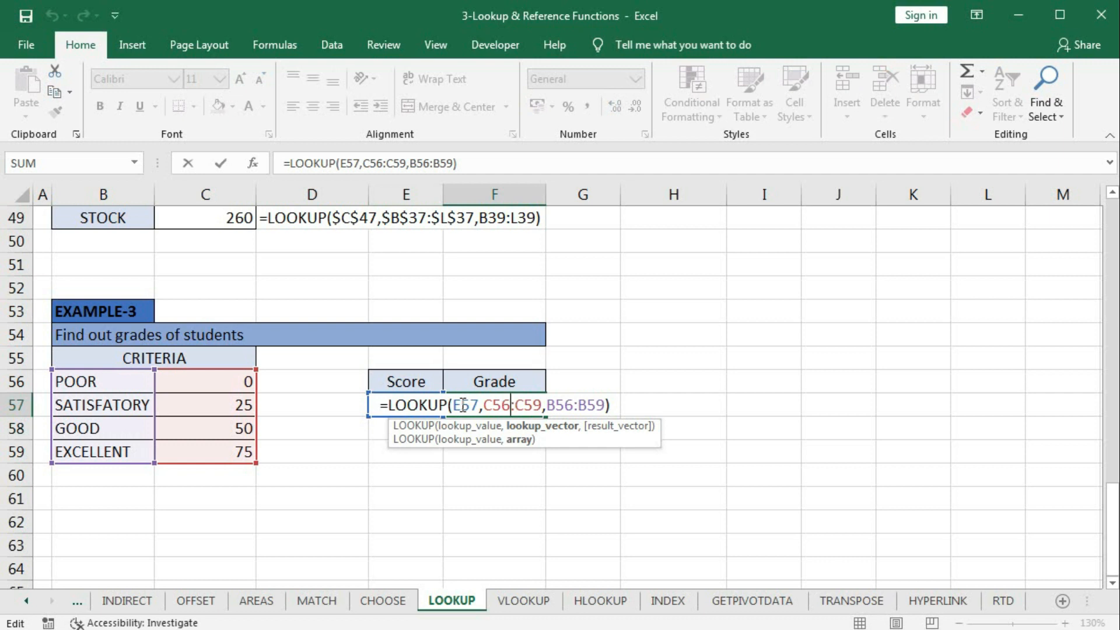
{"action": "key", "text": "Escape"}
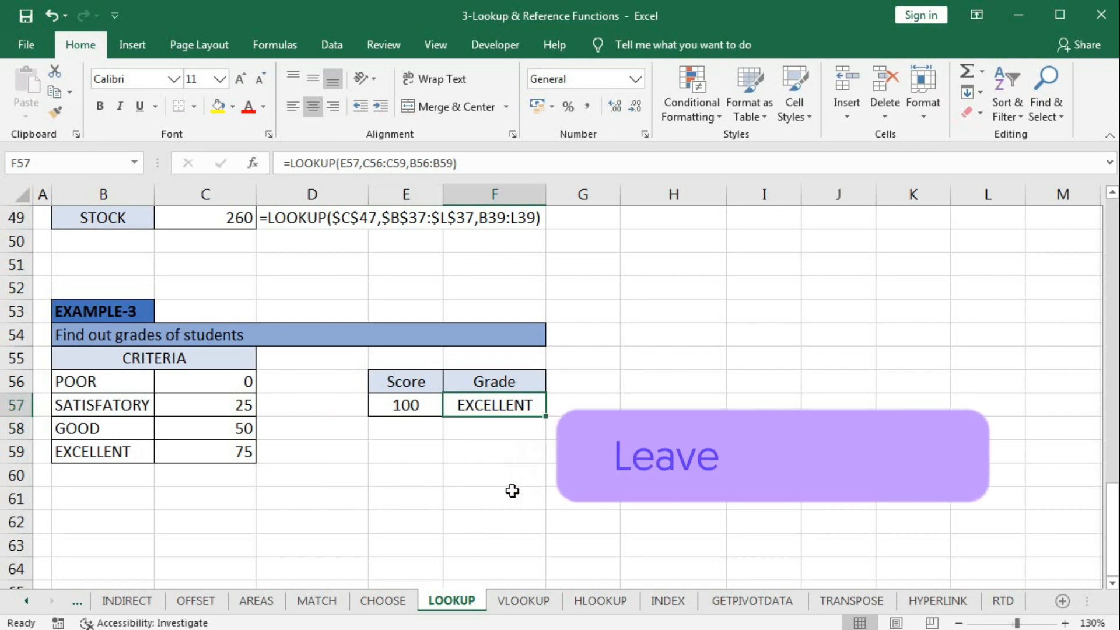
{"action": "scroll", "coordinate": [512, 491], "scroll_direction": "up", "scroll_amount": 7}
{"action": "scroll", "coordinate": [511, 491], "scroll_direction": "up", "scroll_amount": 9}
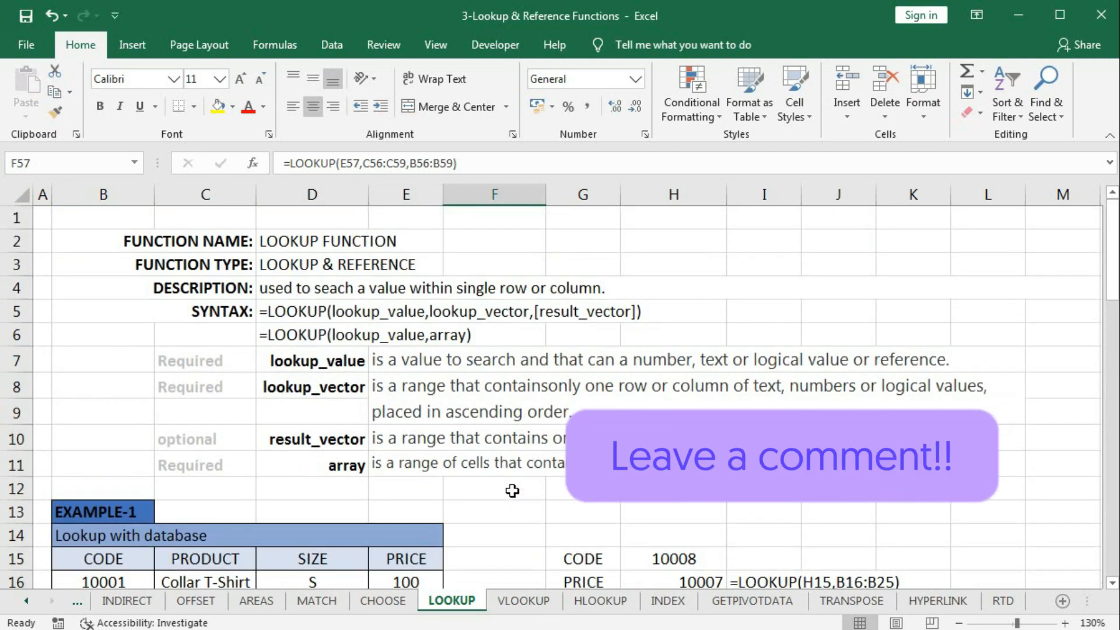